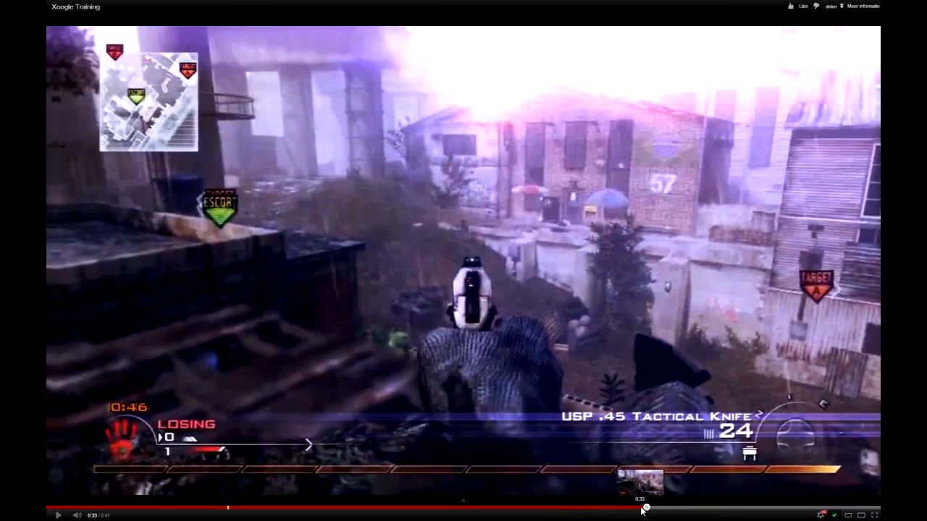
Review the transition in the Xoogle Training video around 0:31 to 0:33, then leave full-screen playback.
drag(643, 508, 624, 509)
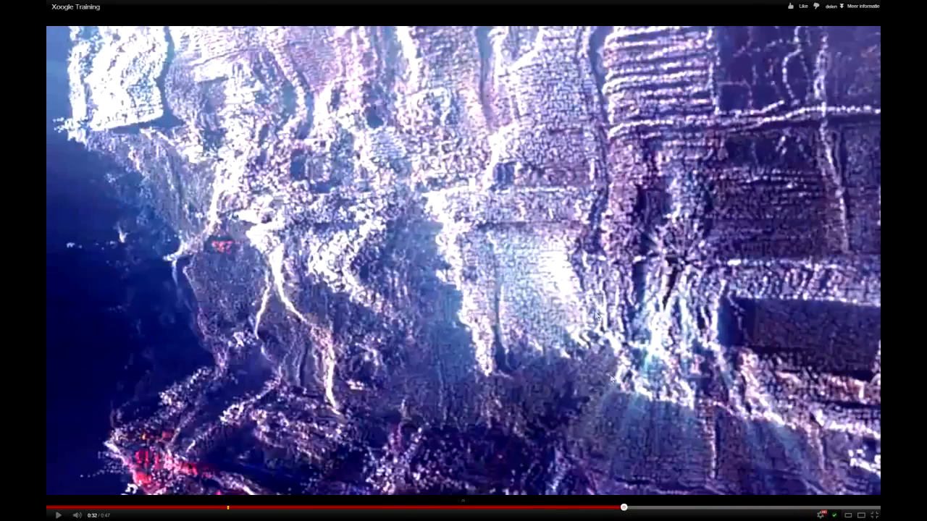
click(608, 512)
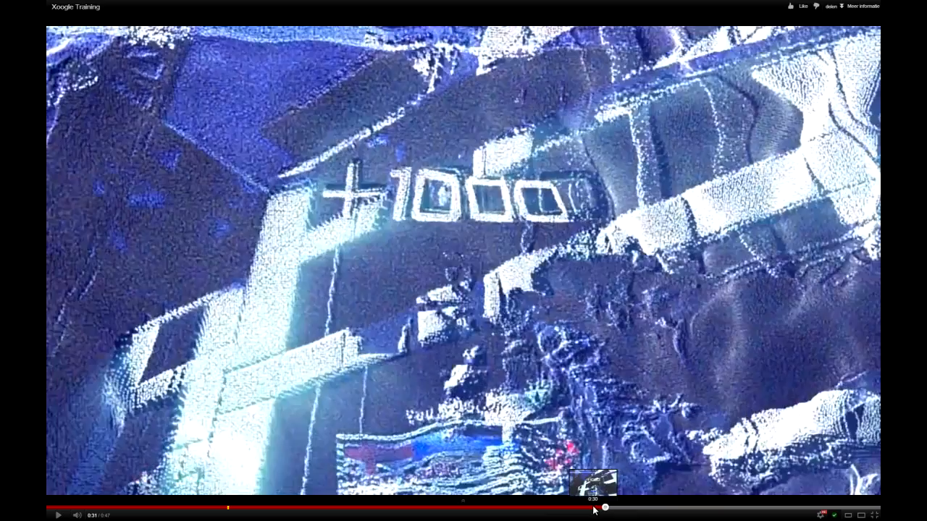
click(429, 357)
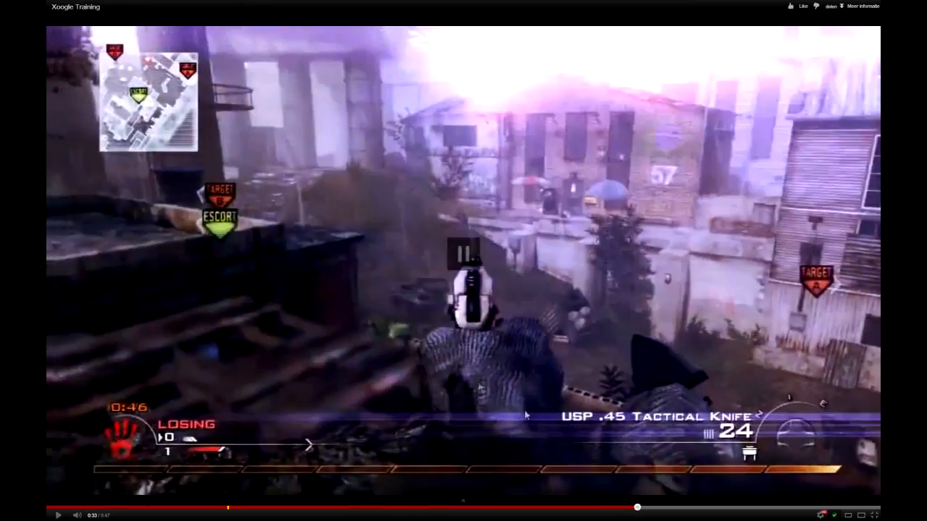
mouse_move(626, 510)
mouse_down()
mouse_move(638, 510)
mouse_move(610, 509)
mouse_up()
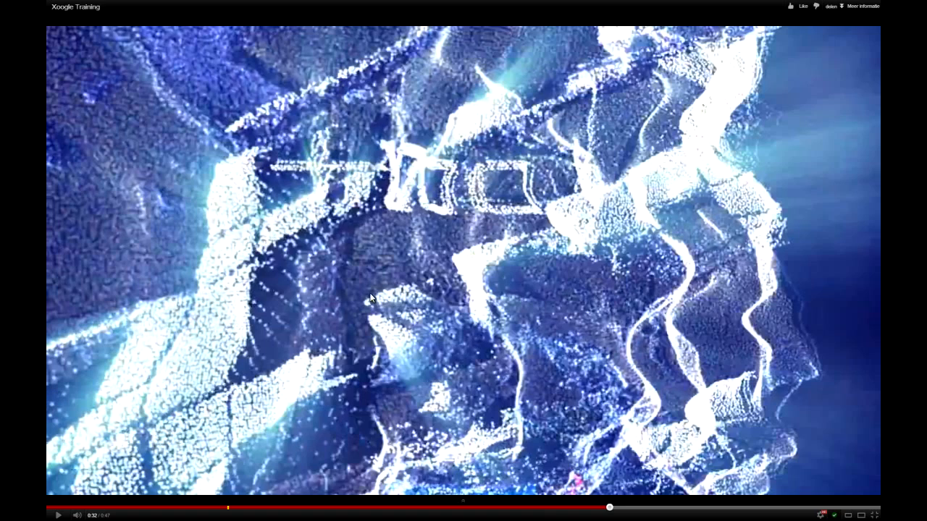
key(Escape)
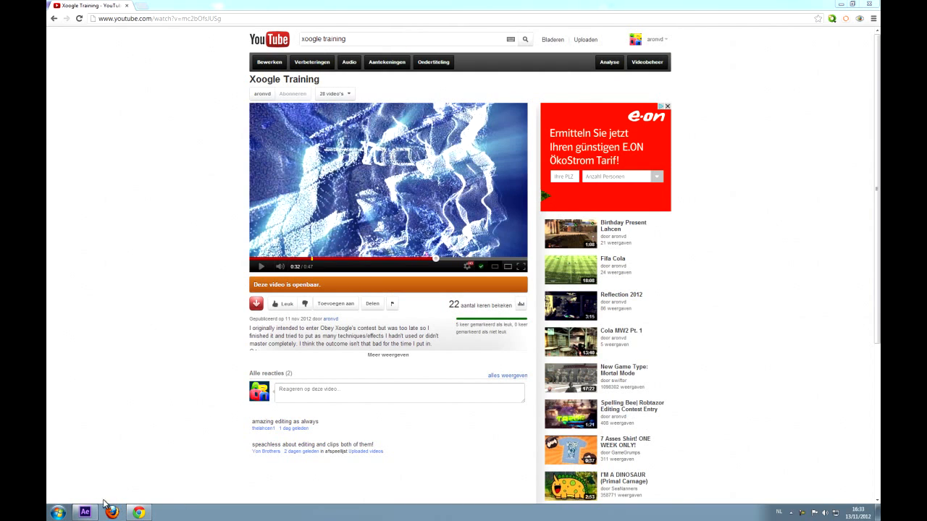
Switch to After Effects and create a separate composition from each of the clips Ace with trickshot.mp4 and 3hs feed.mp4.
mouse_move(85, 512)
click(104, 464)
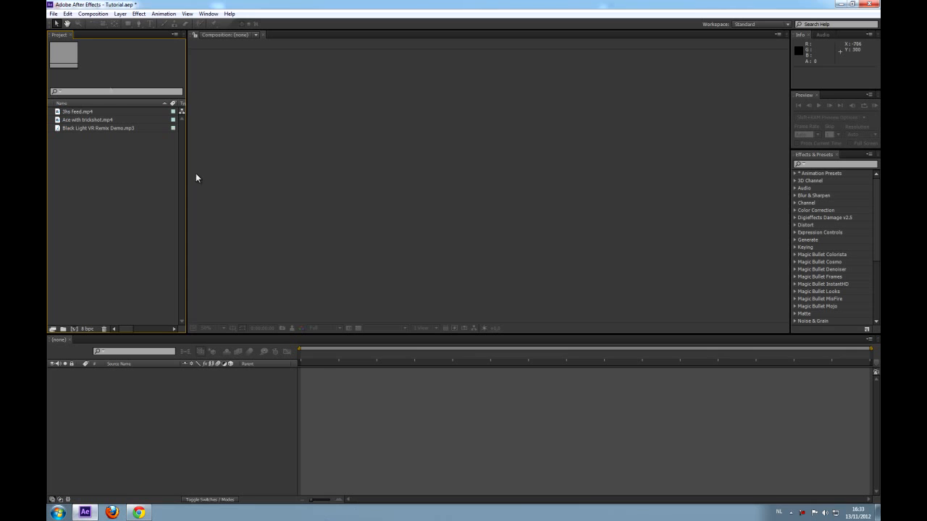
click(79, 121)
ctrl+click(82, 112)
click(84, 146)
click(78, 120)
drag(79, 123, 74, 330)
drag(85, 114, 71, 328)
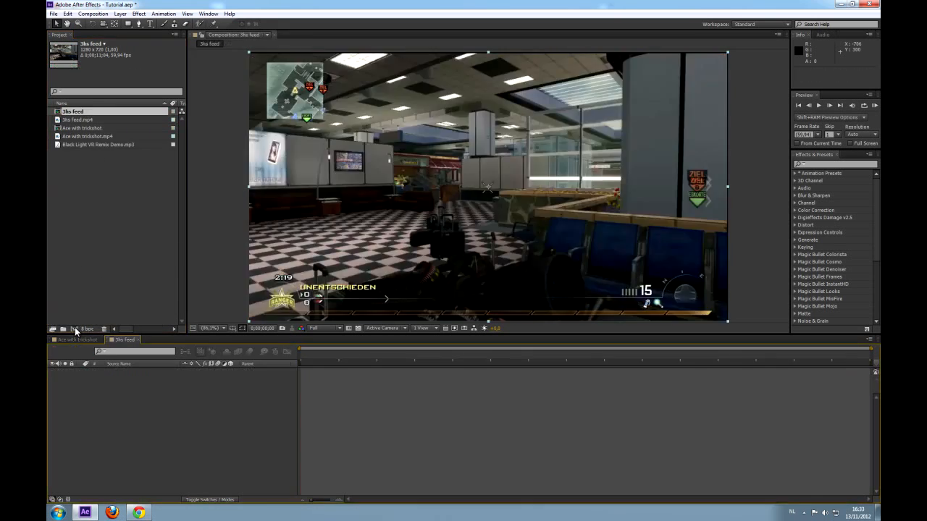
Create a new 1280 x 720, 59.94 fps composition and add the Ace with trickshot and 3hs feed compositions to it as layers.
click(92, 14)
click(104, 26)
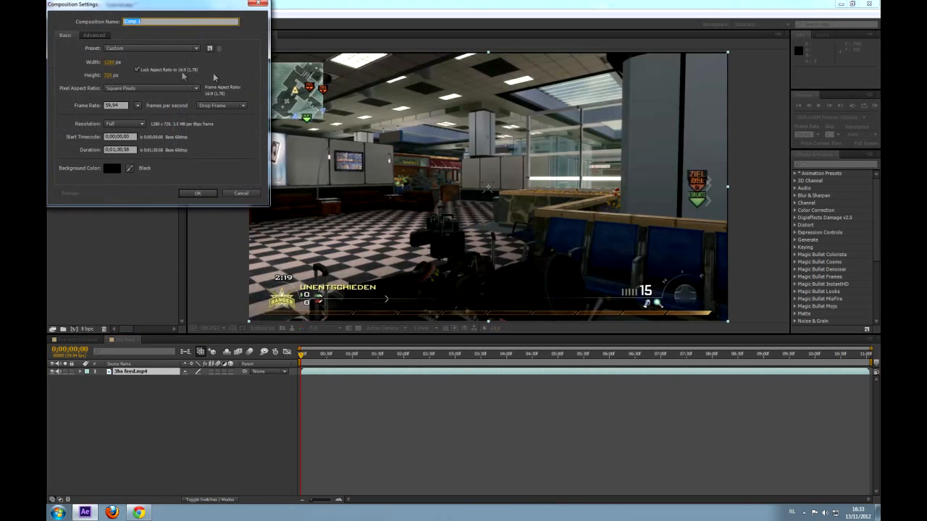
click(199, 192)
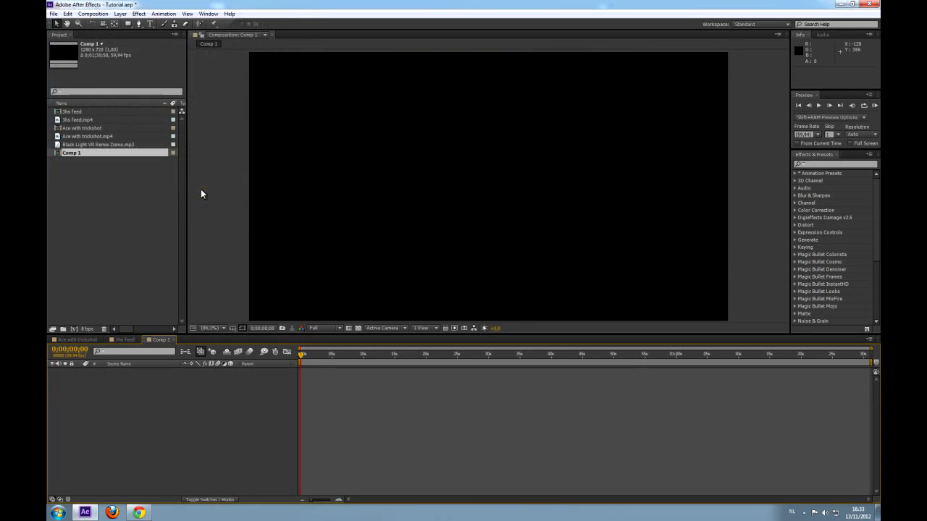
click(72, 128)
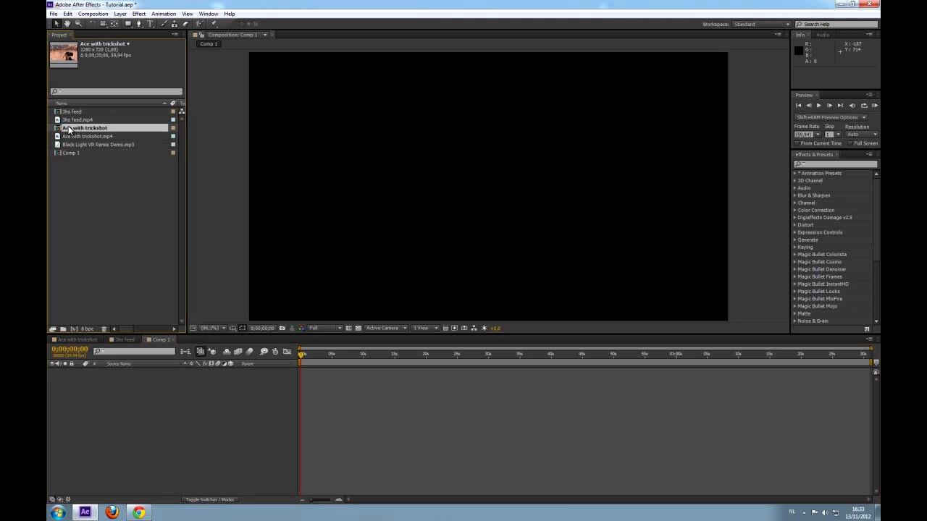
ctrl+click(75, 113)
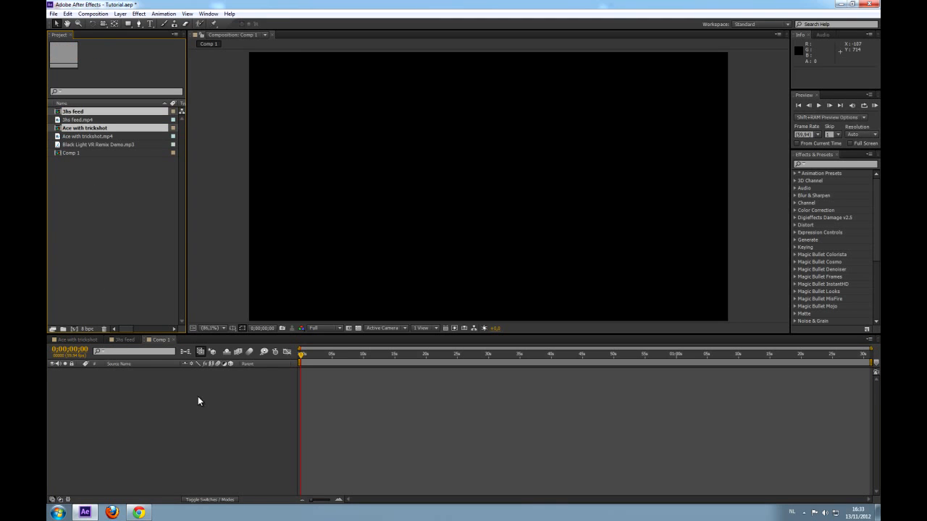
drag(84, 130, 153, 425)
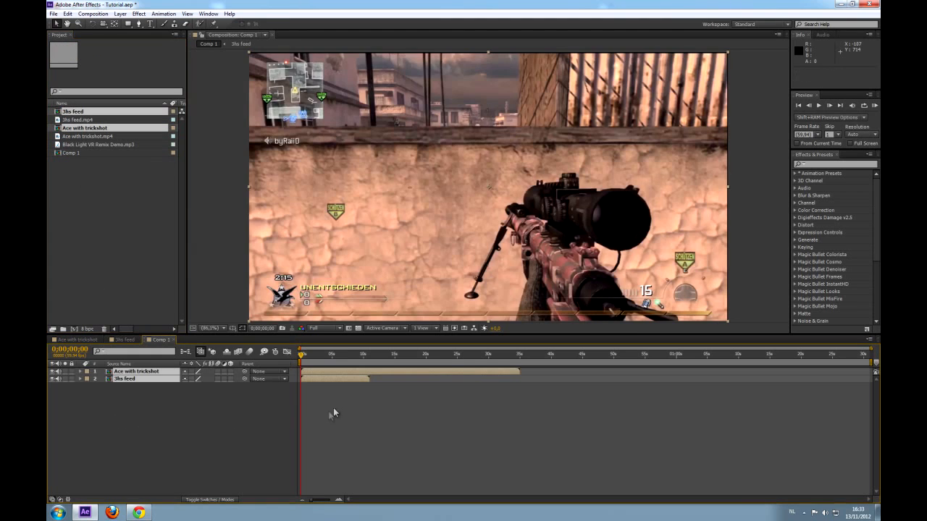
Find the transition point at 0;00;21;57 in Comp 1 and shift the 3hs feed layer to start there.
drag(302, 354, 435, 368)
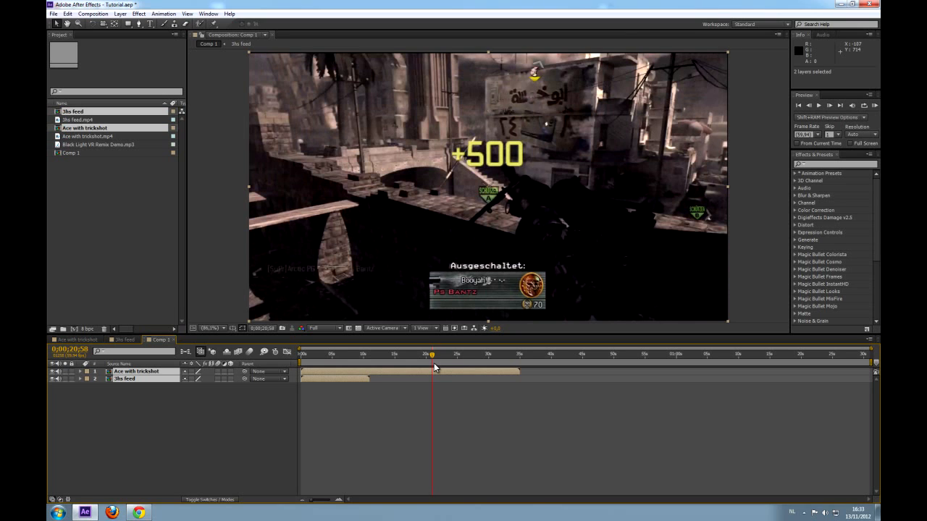
click(434, 368)
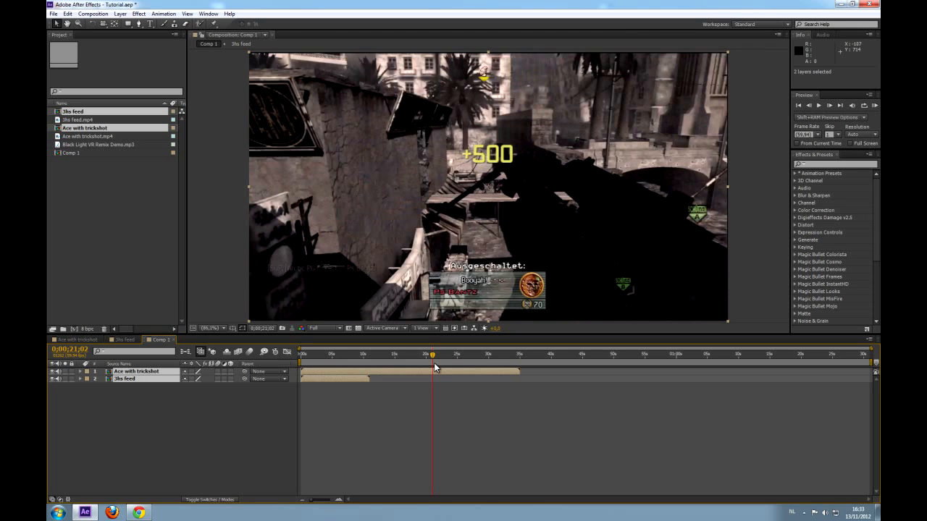
drag(434, 368, 440, 366)
click(156, 388)
drag(310, 378, 442, 382)
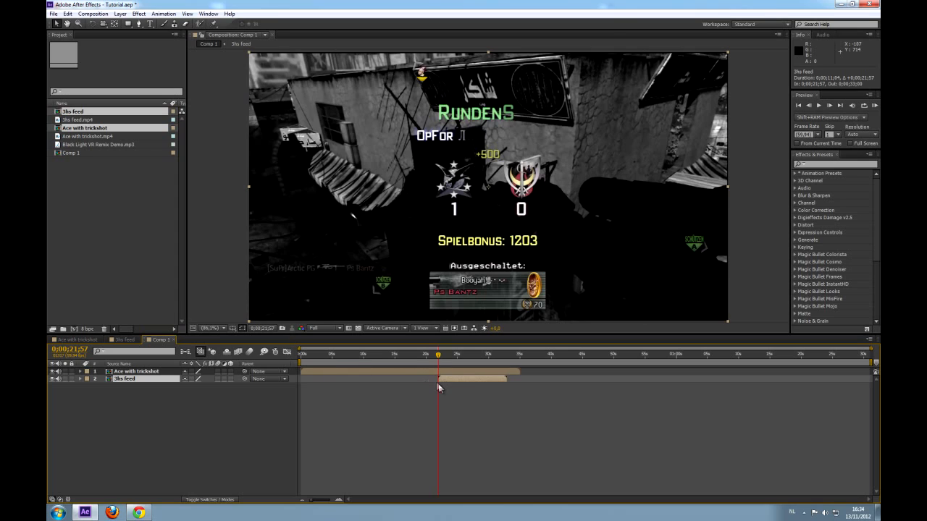
Add opacity keyframes to both layers at 0;00;21;57, with the 3hs feed layer set to 0%.
ctrl+click(162, 373)
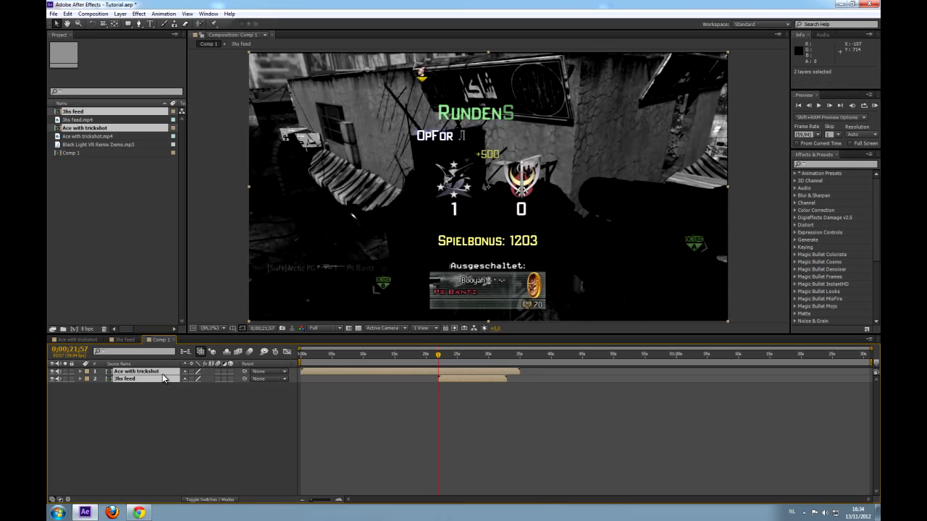
key(t)
click(103, 380)
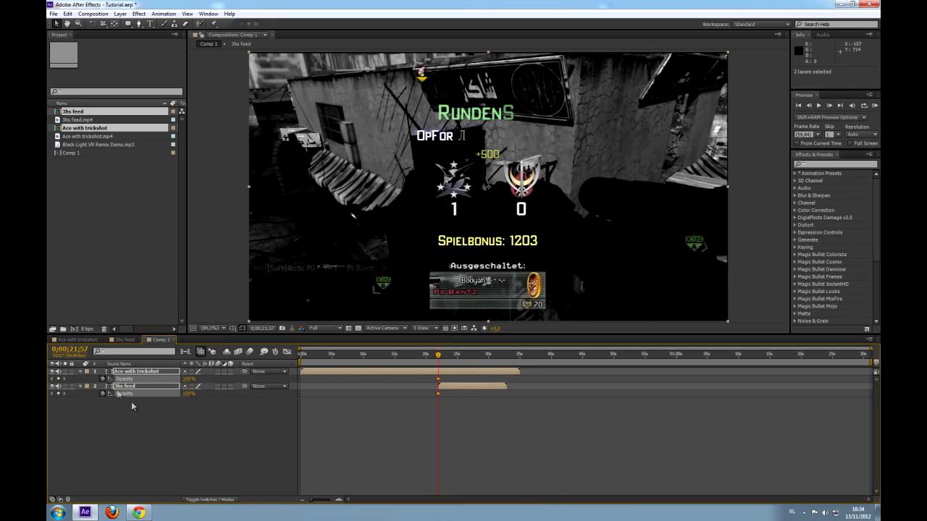
click(161, 417)
drag(188, 396, 123, 397)
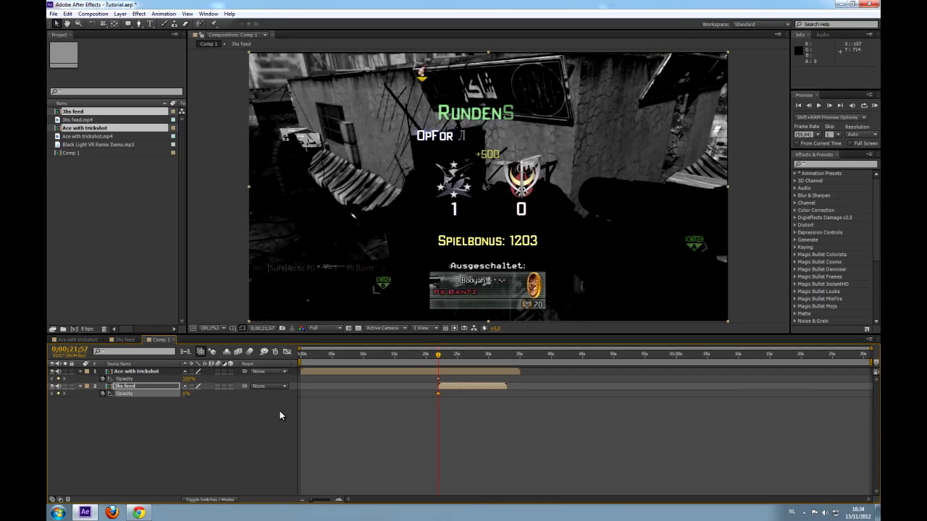
At 0;00;22;07, keyframe the 3hs feed opacity to 100% and the Ace with trickshot opacity to 0%, and check the crossfade.
key(shift+Page_Down)
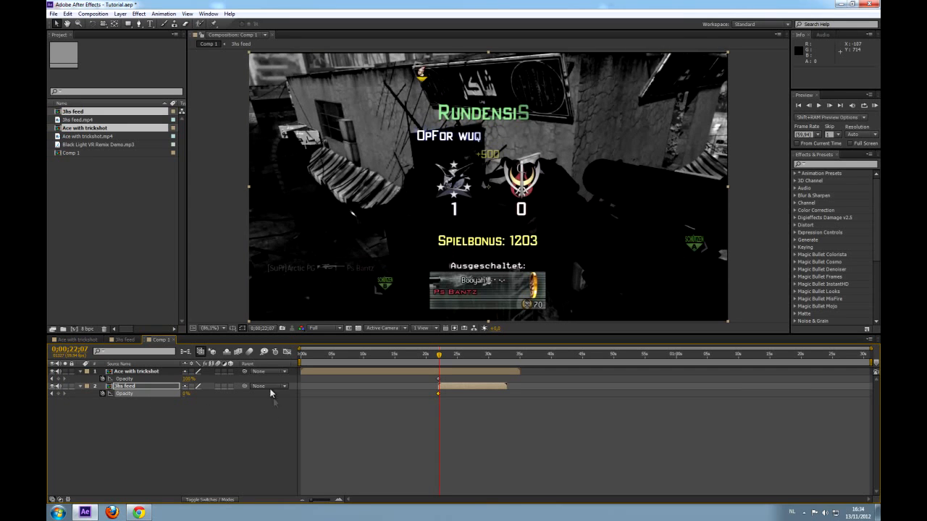
drag(187, 399, 269, 400)
drag(189, 381, 138, 381)
click(474, 371)
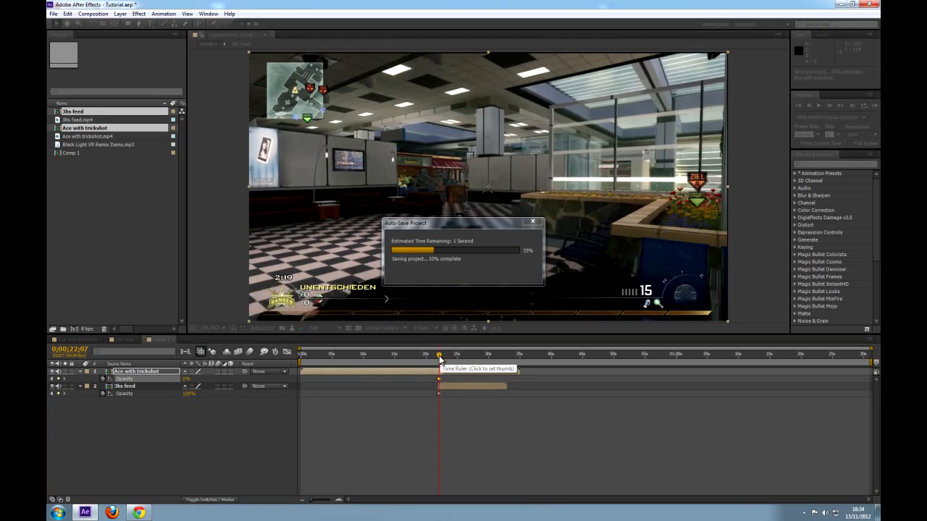
drag(439, 357, 438, 358)
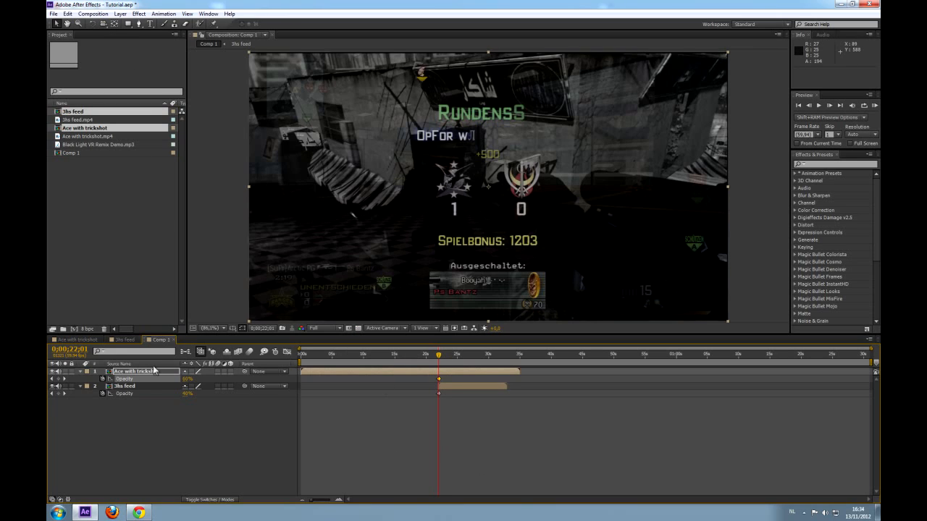
Pre-compose the Ace with trickshot and 3hs feed layers into a new composition named Transition.
click(152, 436)
click(124, 386)
shift+click(131, 373)
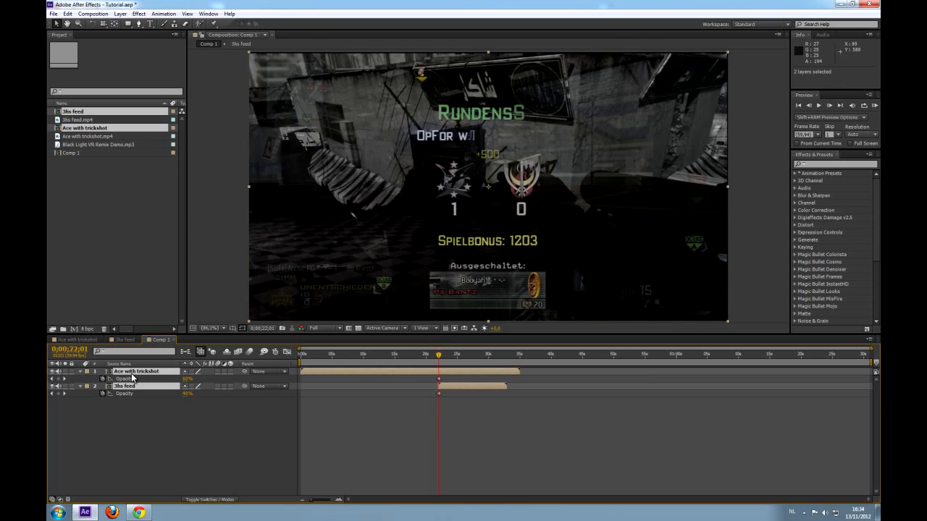
key(ctrl+shift+c)
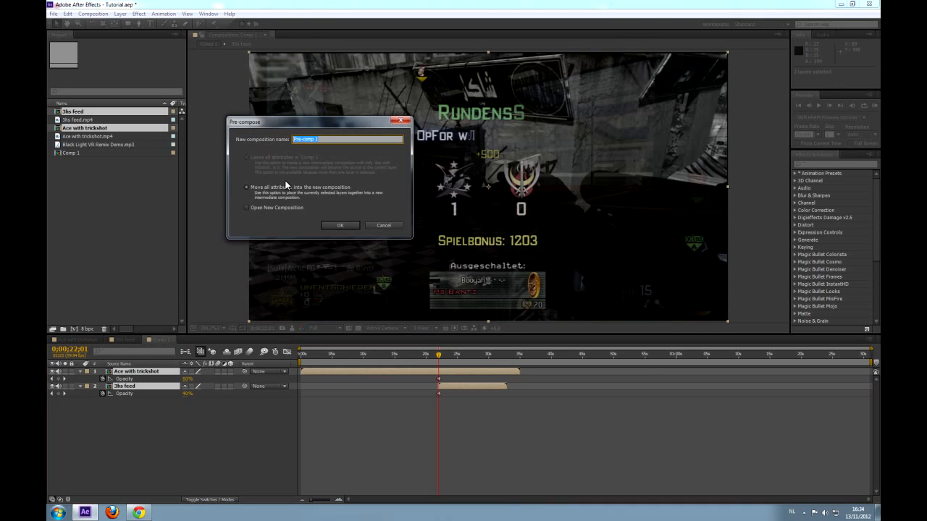
text(Transition)
key(Return)
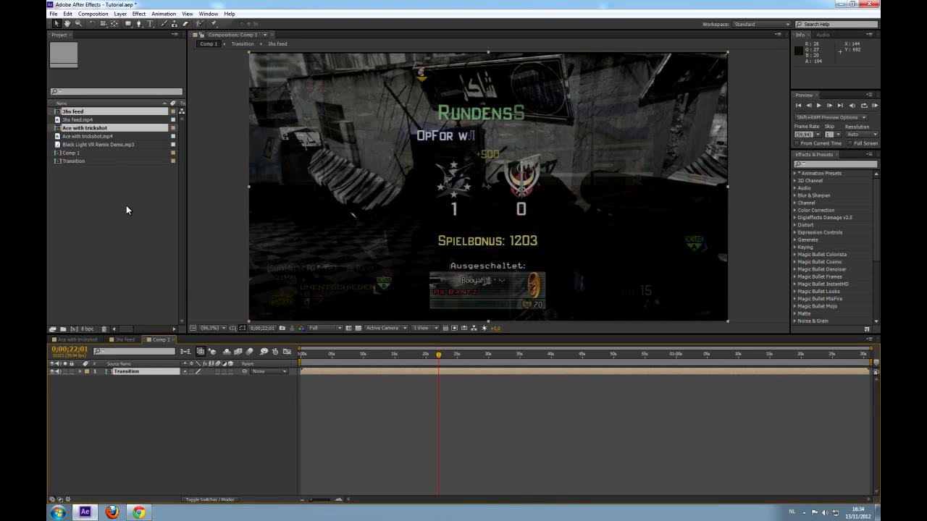
Duplicate the Transition layer in Comp 1, hide the Ace with trickshot layer inside it, and check the effect on Comp 1.
click(141, 373)
key(ctrl+d)
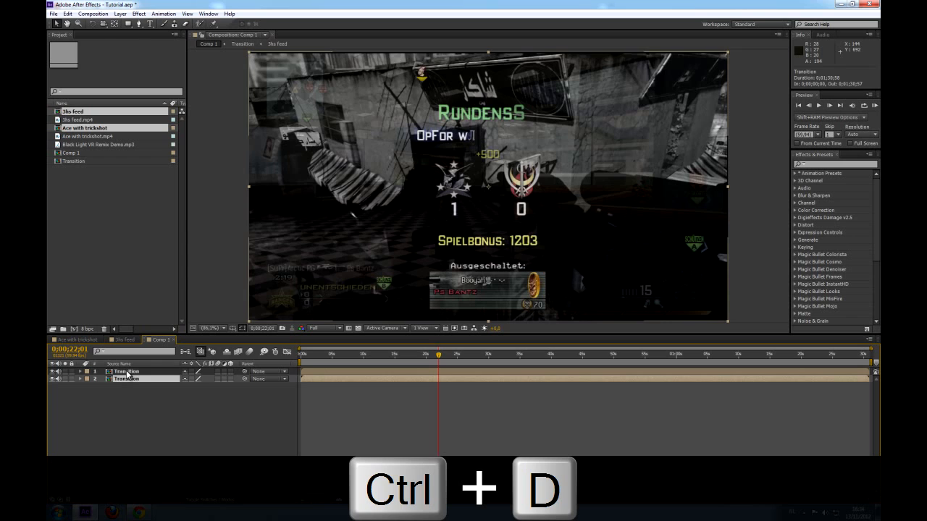
double_click(128, 374)
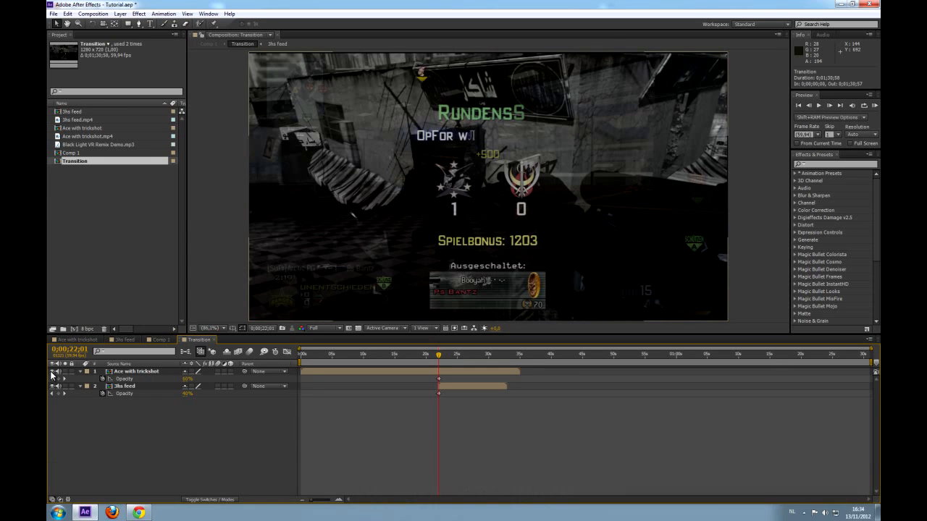
click(52, 371)
click(158, 340)
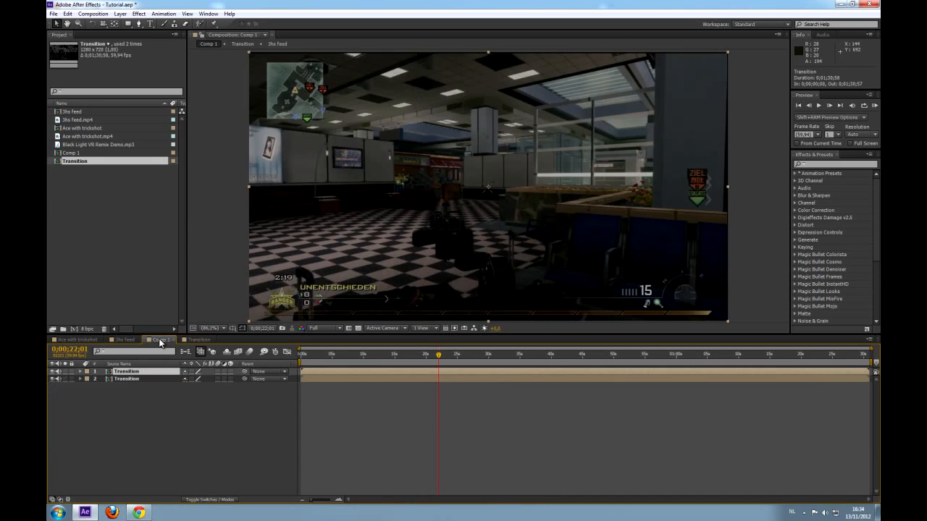
drag(441, 360, 437, 360)
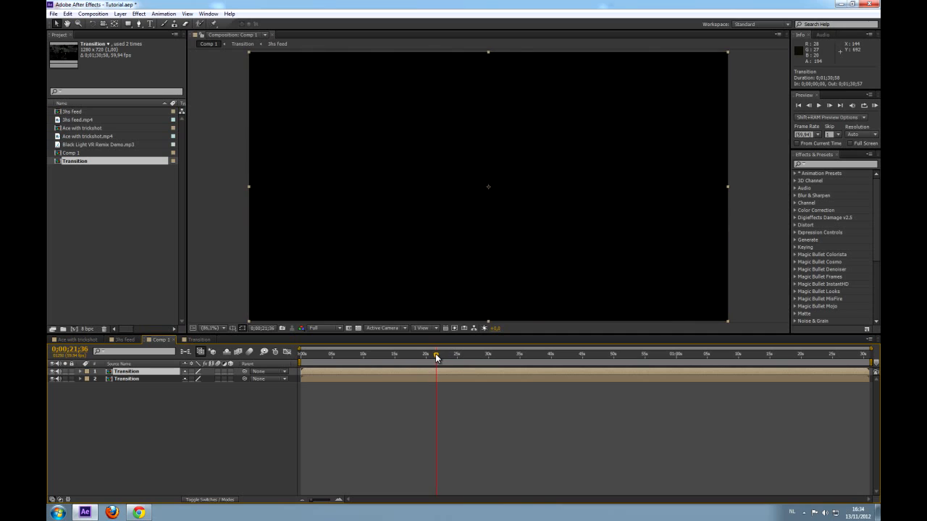
Show the Ace with trickshot layer again inside Transition and delete the extra Transition layer from Comp 1.
double_click(134, 378)
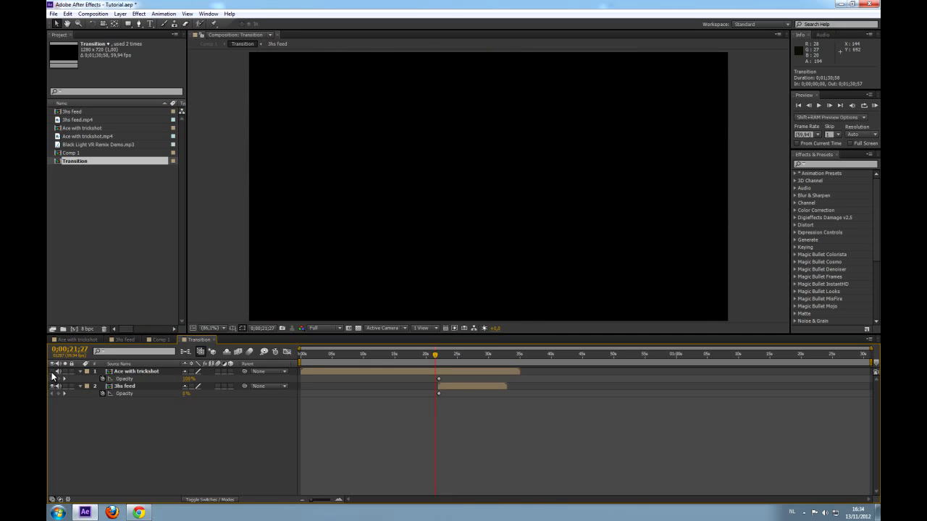
click(158, 340)
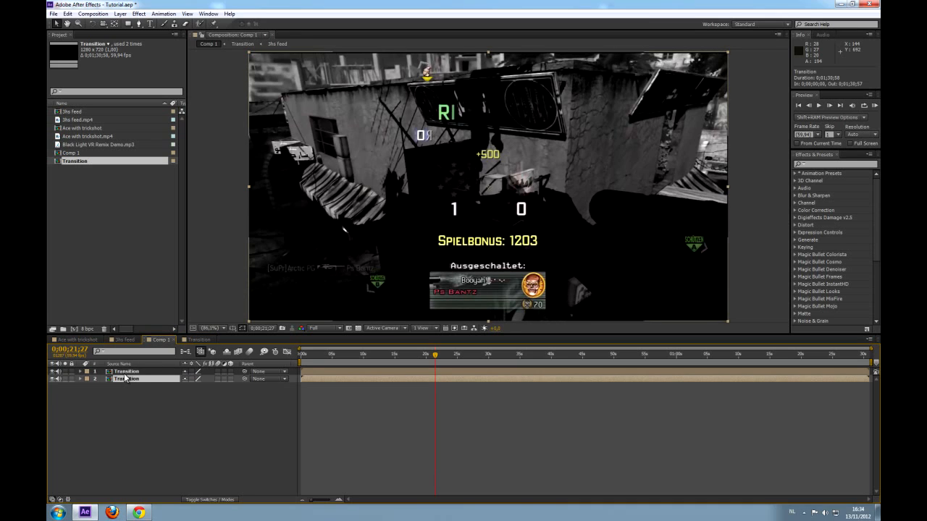
key(Delete)
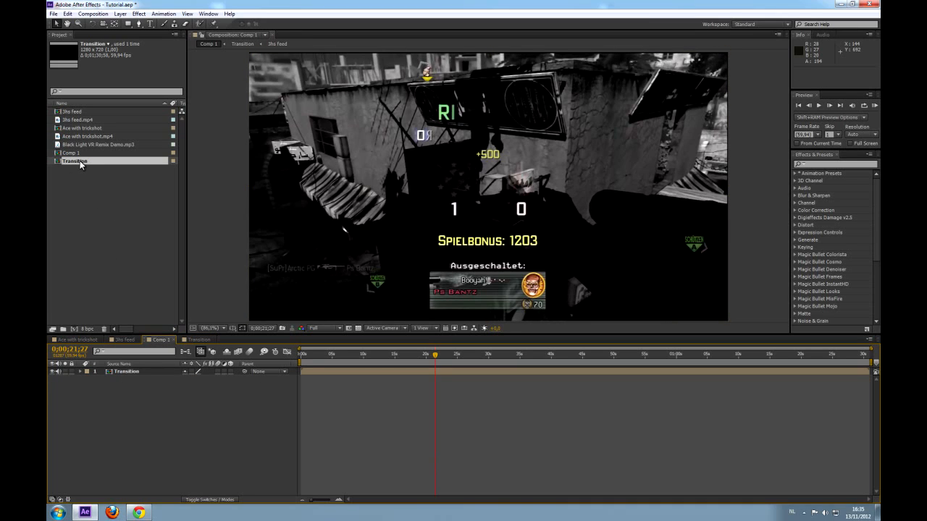
Duplicate the Transition composition in the project and rename the copy Transition Map.
key(ctrl+d)
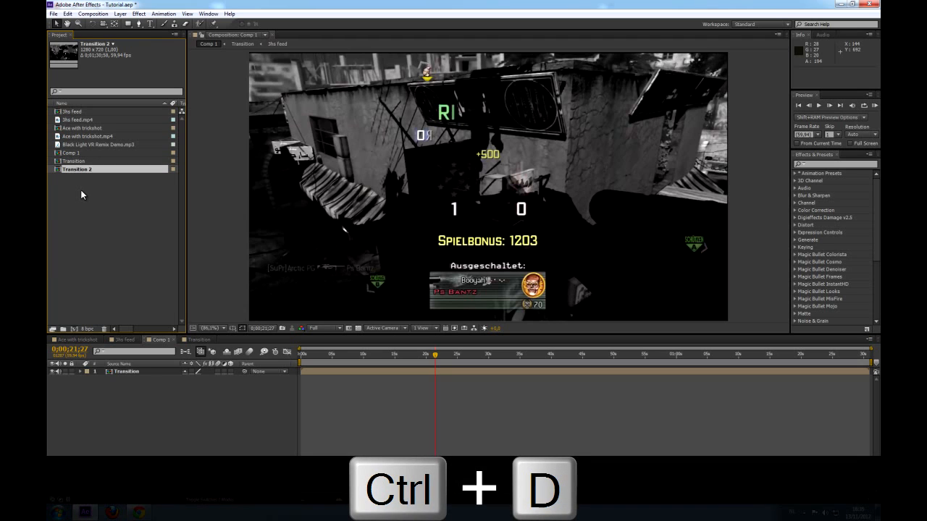
key(Return)
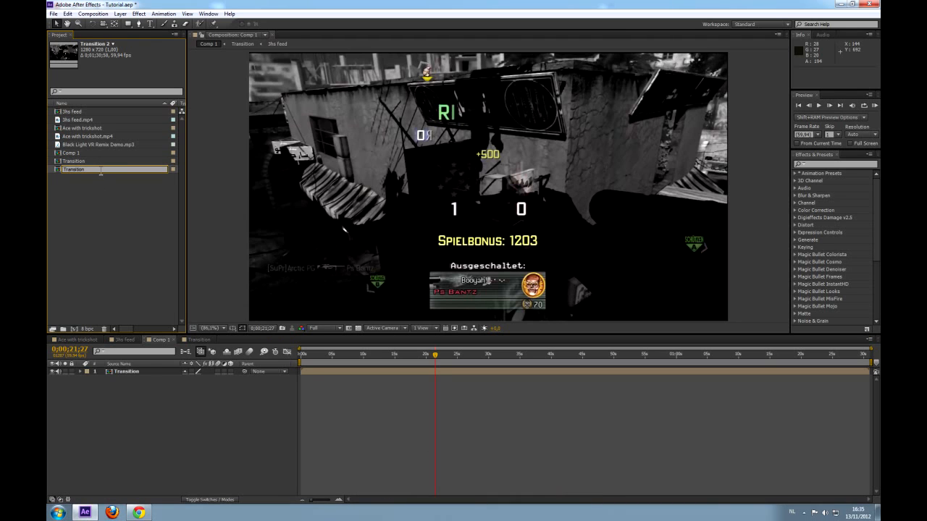
click(80, 212)
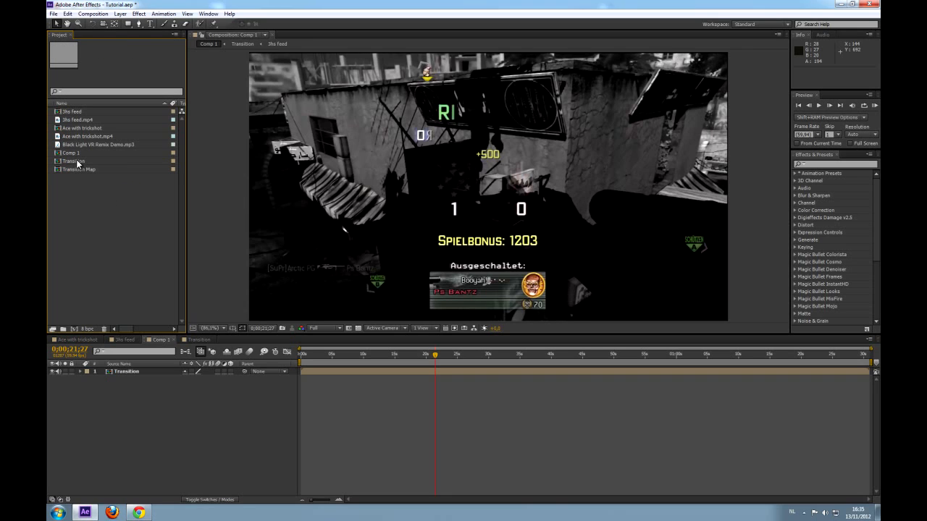
click(136, 13)
click(123, 449)
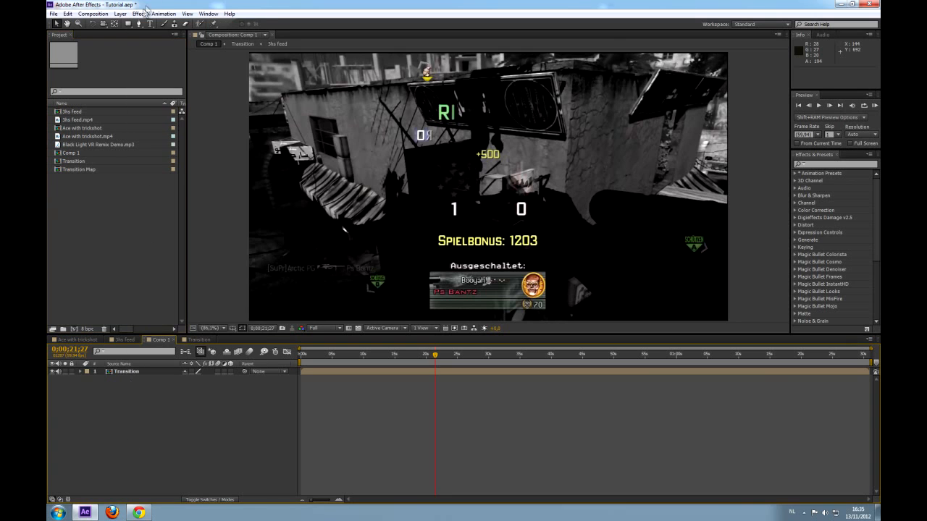
Create a comp-sized solid named Form in Comp 1 and apply the Trapcode Form effect to it.
click(121, 14)
mouse_move(193, 21)
click(306, 35)
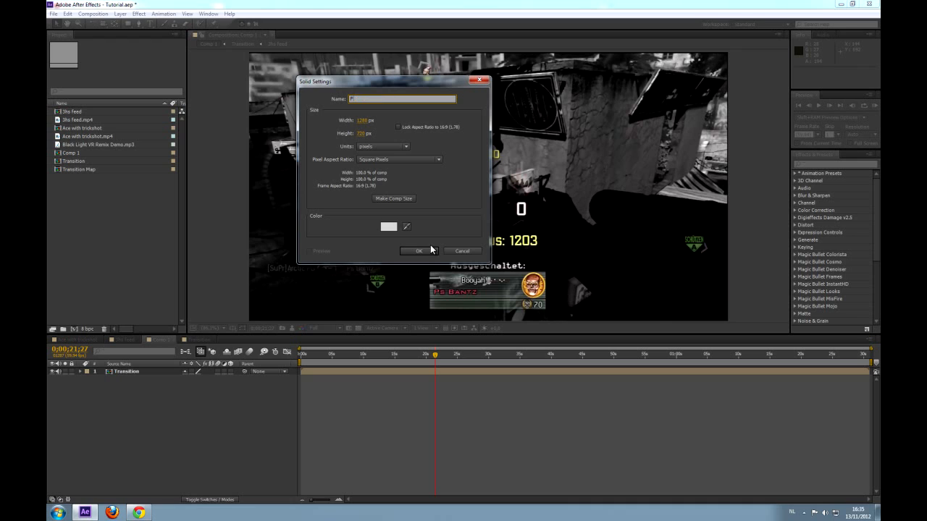
click(431, 250)
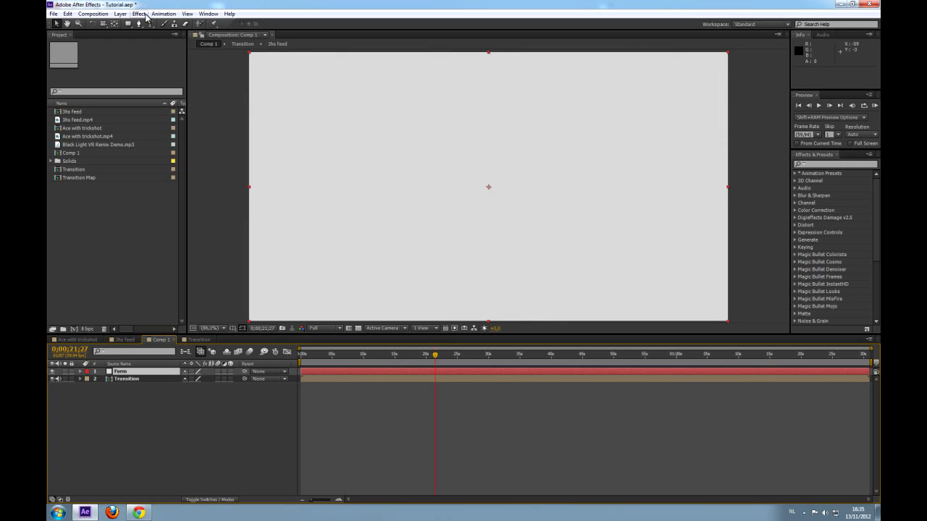
click(139, 14)
mouse_move(235, 352)
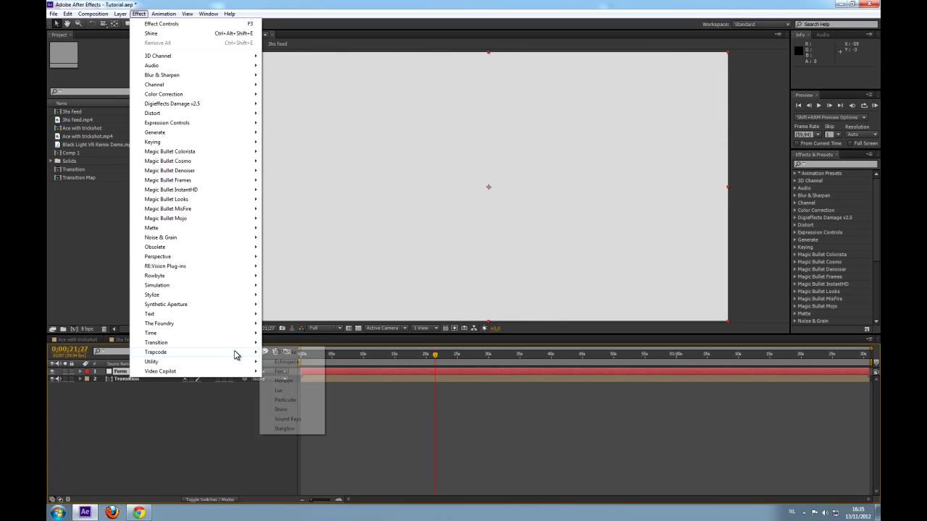
click(281, 372)
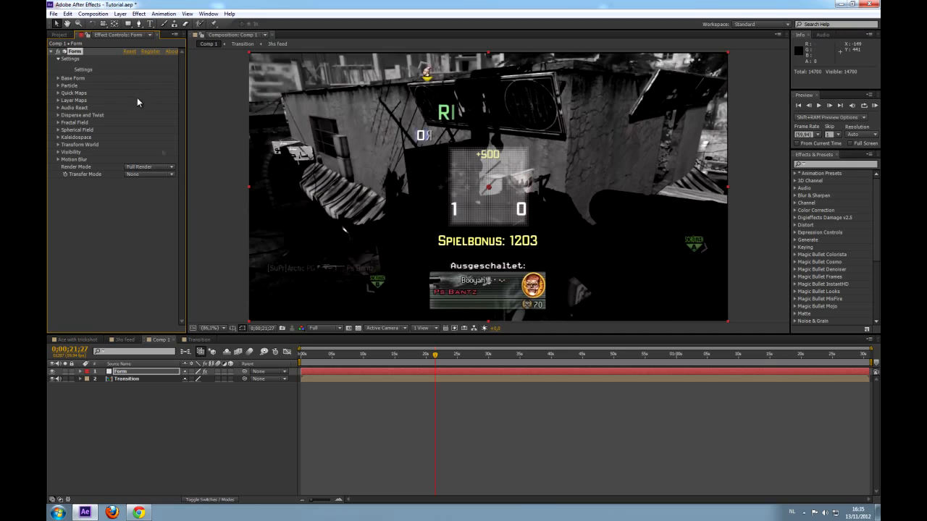
Set the Form effect's base form size to 1280 in X, 720 in Y and 0 in Z.
click(58, 79)
click(128, 92)
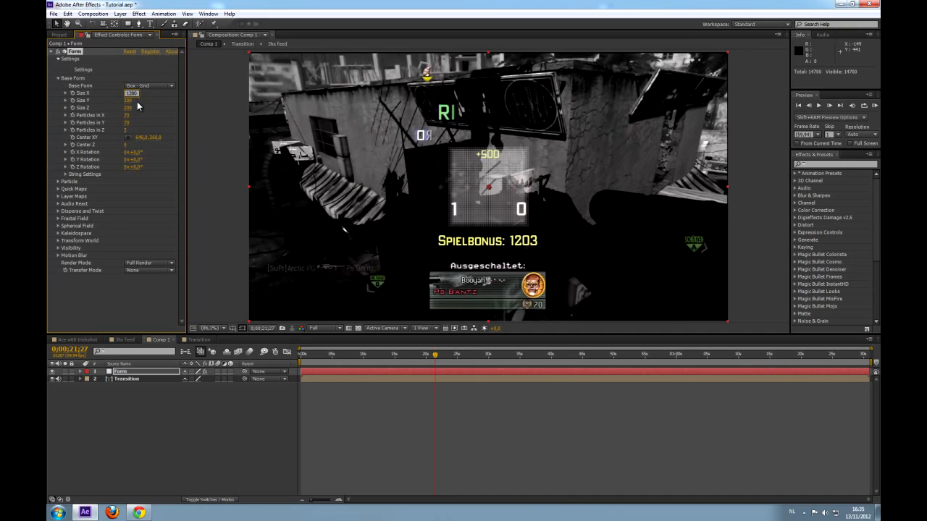
text(1280)
key(Tab)
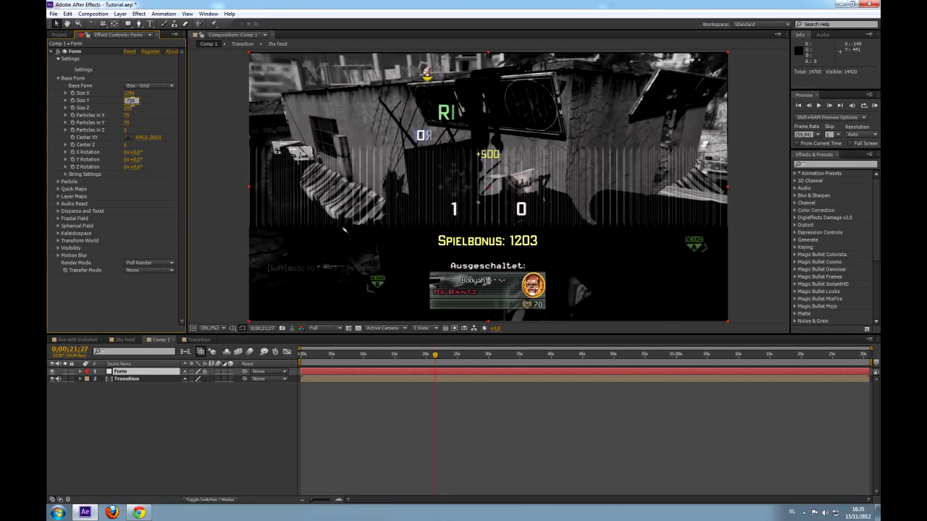
click(142, 108)
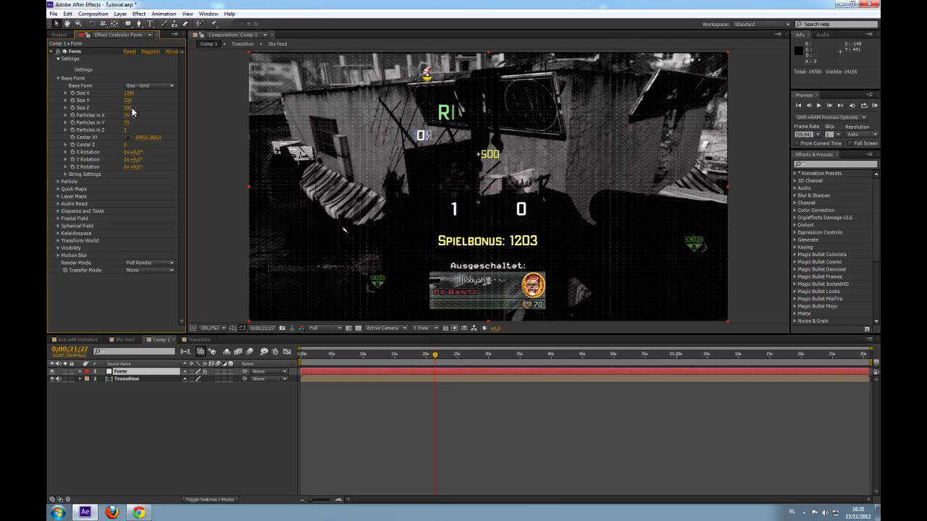
drag(132, 107, 113, 110)
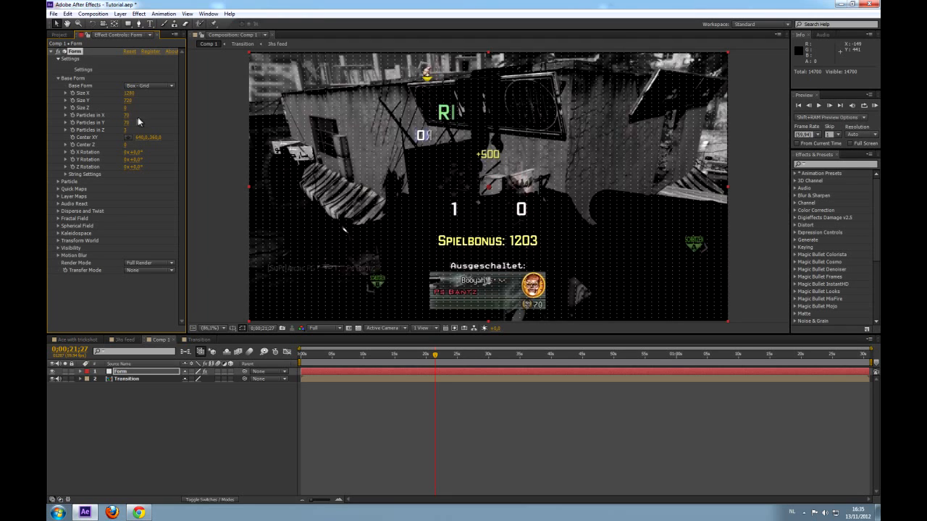
Set the base form's particle count to 400 in X, 240 in Y and 1 in Z.
click(128, 116)
text(400)
click(129, 122)
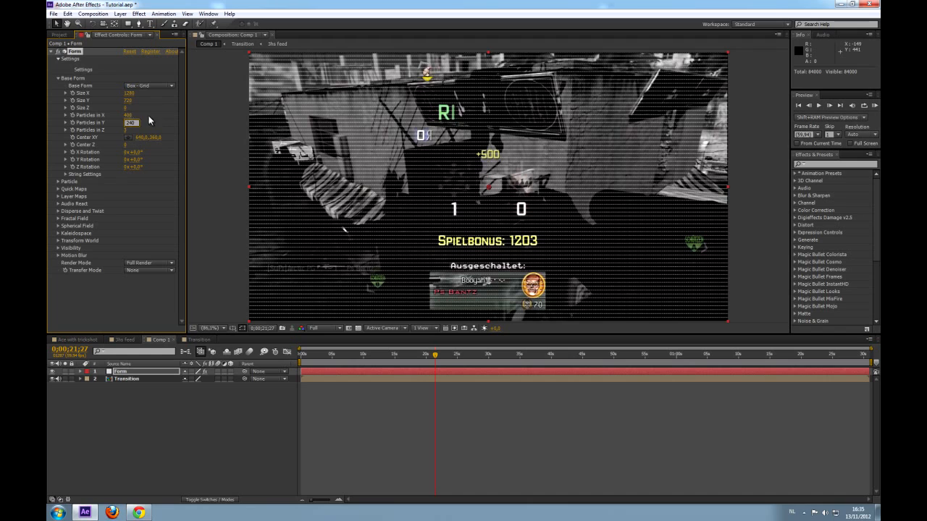
key(Return)
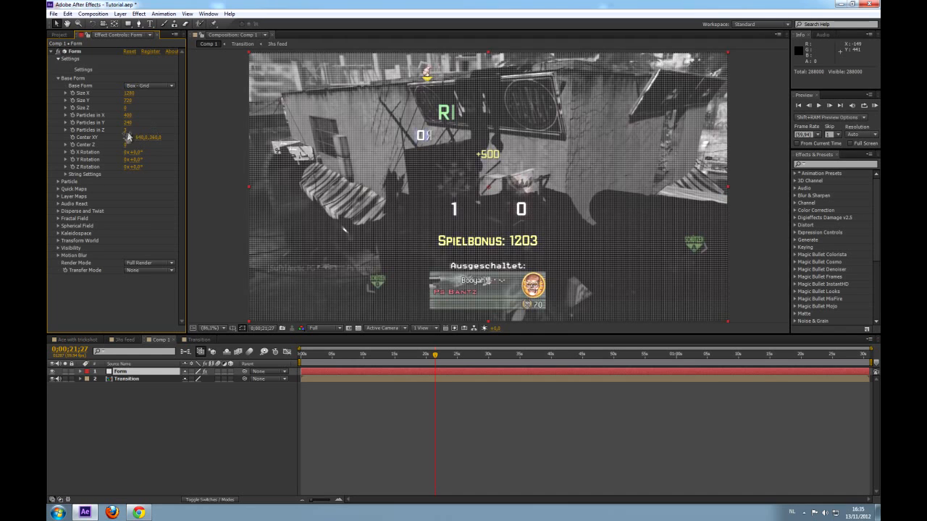
drag(126, 131, 119, 133)
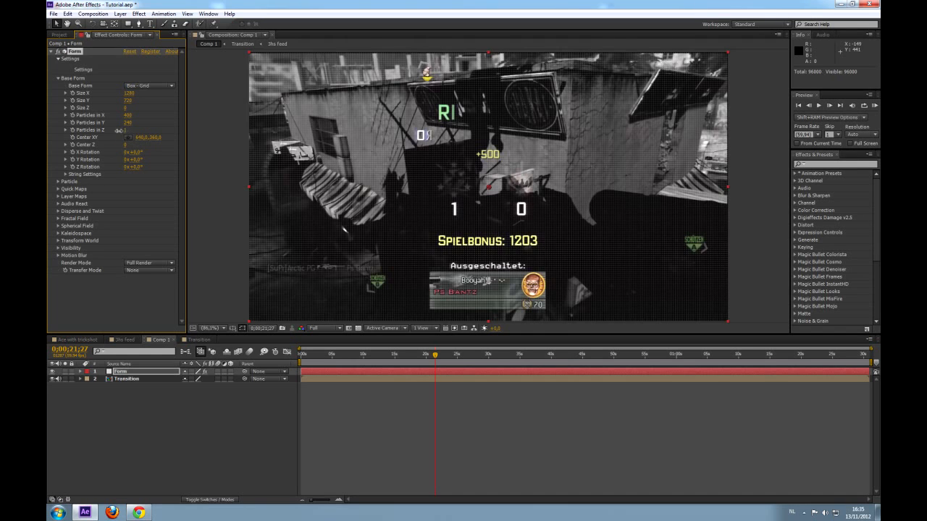
Set the Form effect's particle size to 2.
click(58, 78)
click(58, 85)
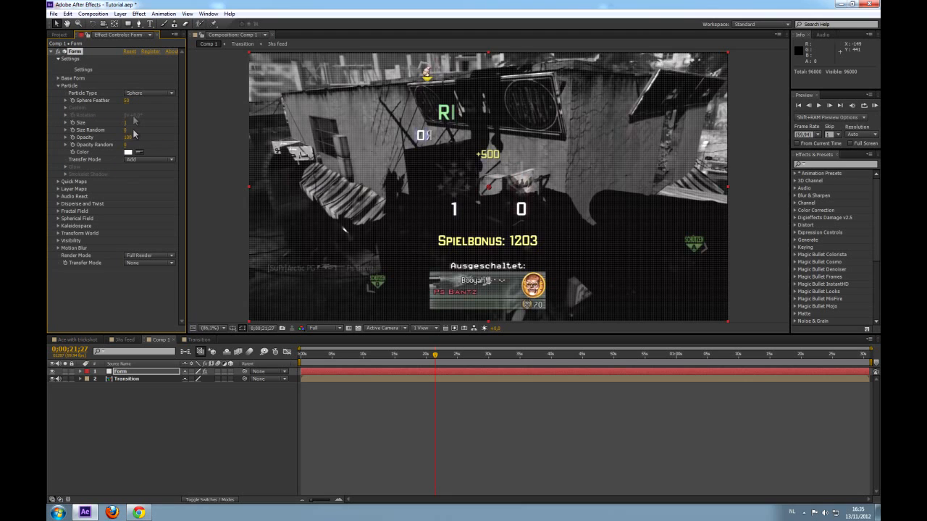
click(127, 123)
text(2)
key(Return)
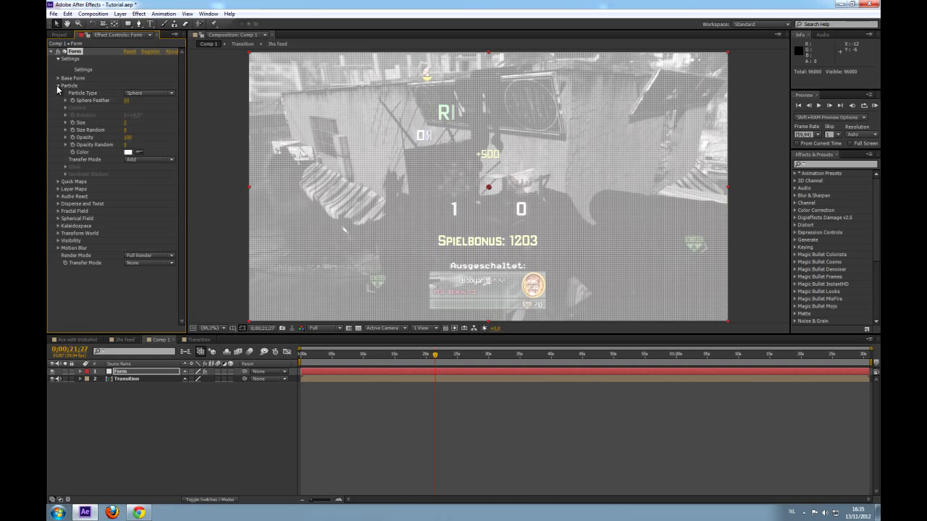
click(58, 85)
Add the Transition Map composition below the Transition layer in Comp 1 and hide it.
click(57, 101)
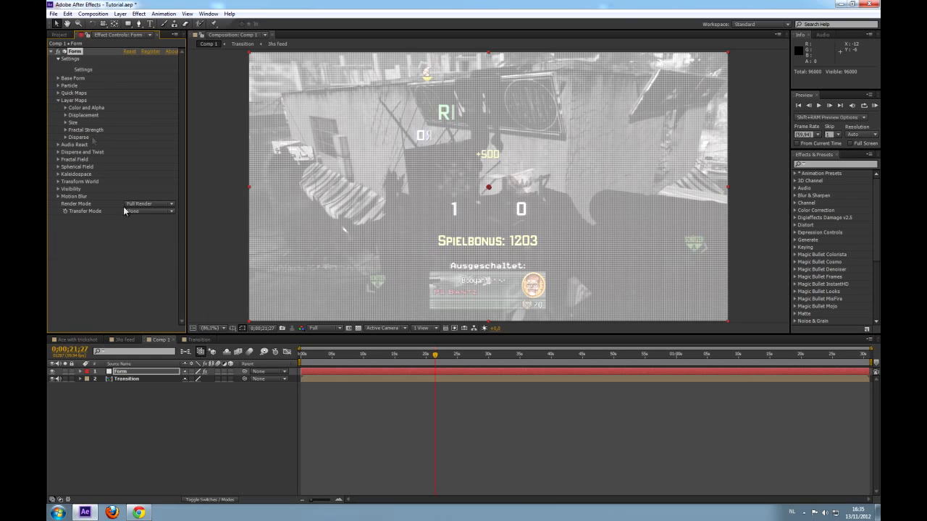
click(59, 35)
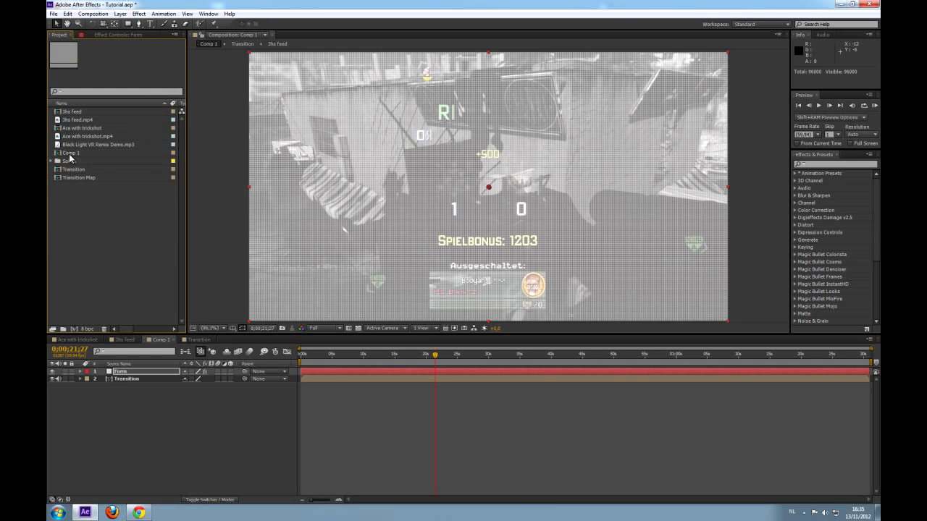
drag(81, 178, 99, 387)
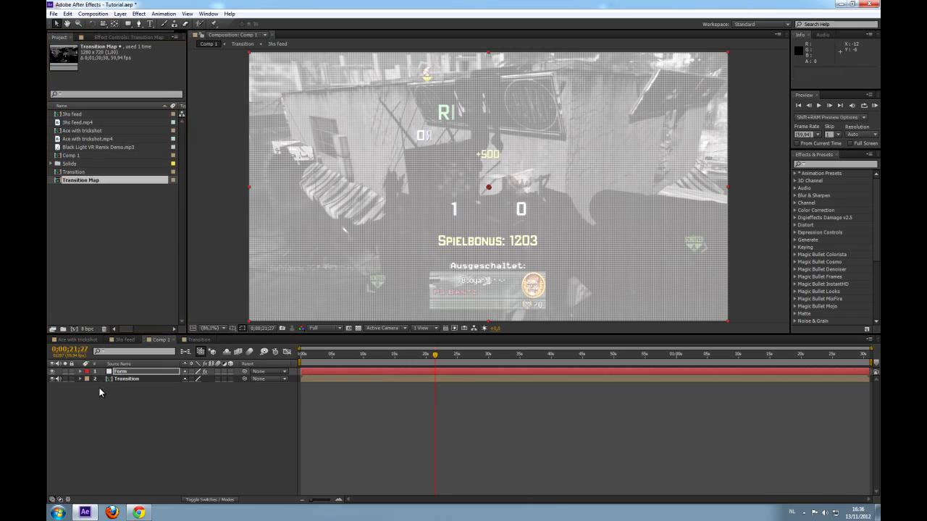
click(52, 386)
Use Transition Map as the Form effect's Color and Alpha layer map, with functionality RGBA to RGBA and mapped over XZ.
click(119, 37)
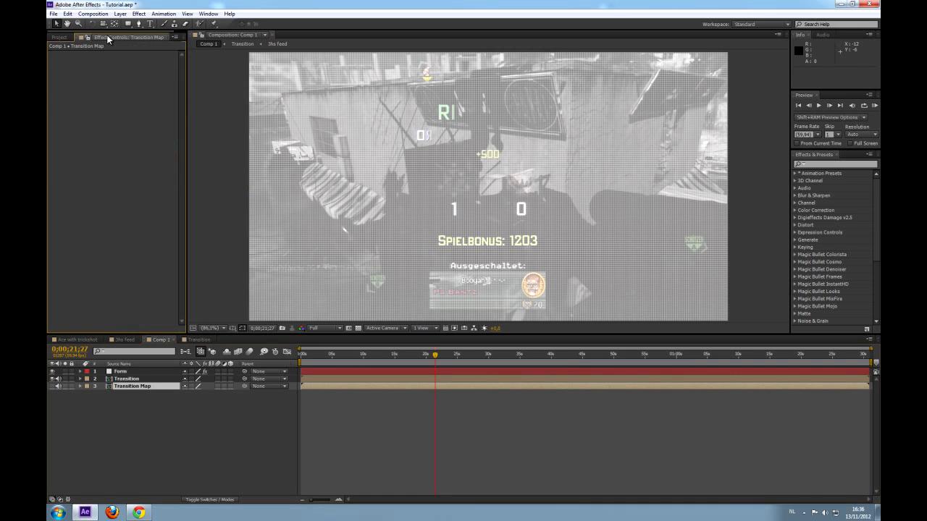
click(120, 372)
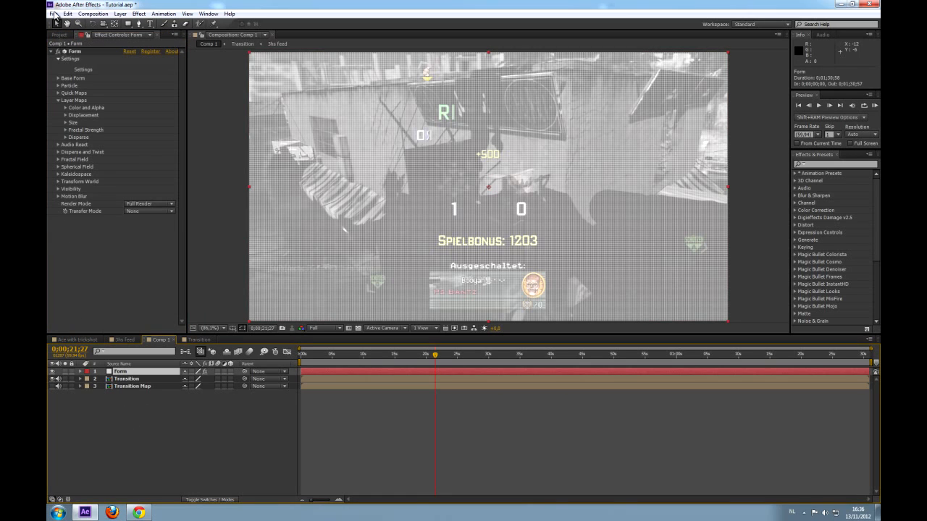
click(65, 107)
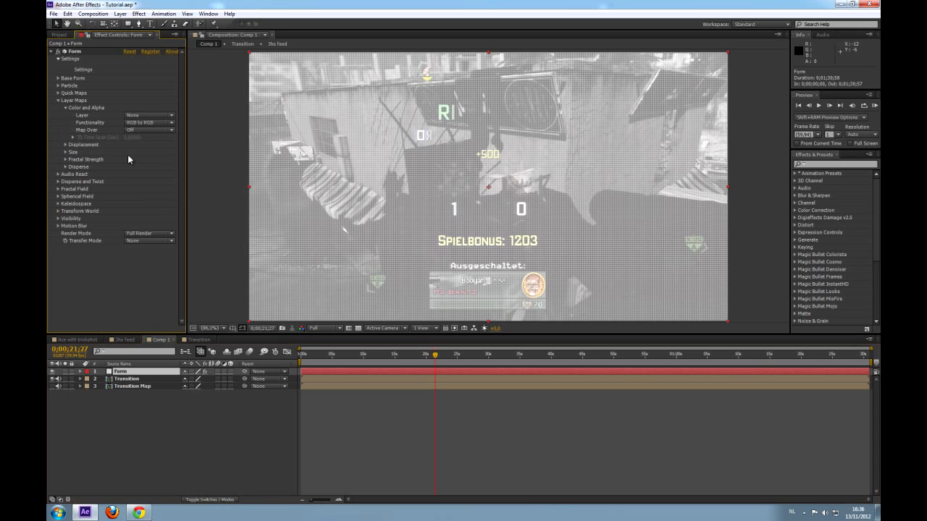
click(137, 115)
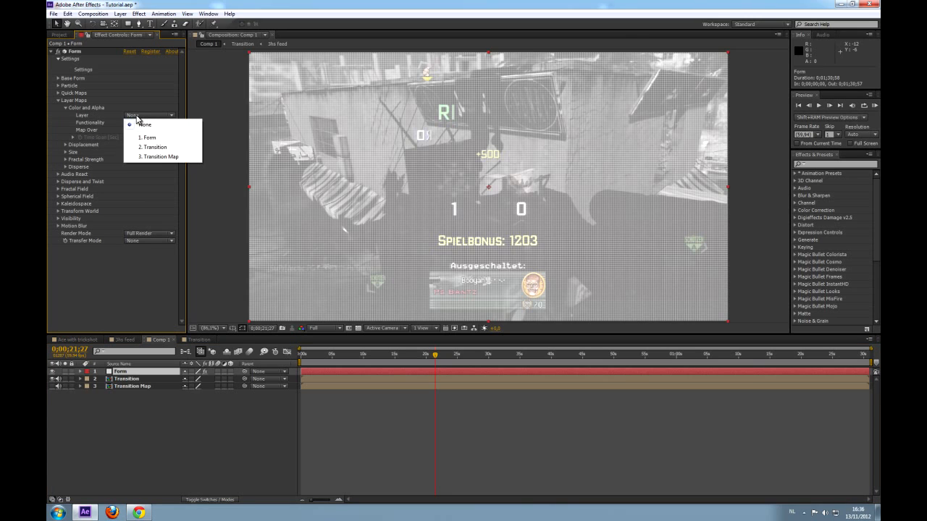
click(157, 157)
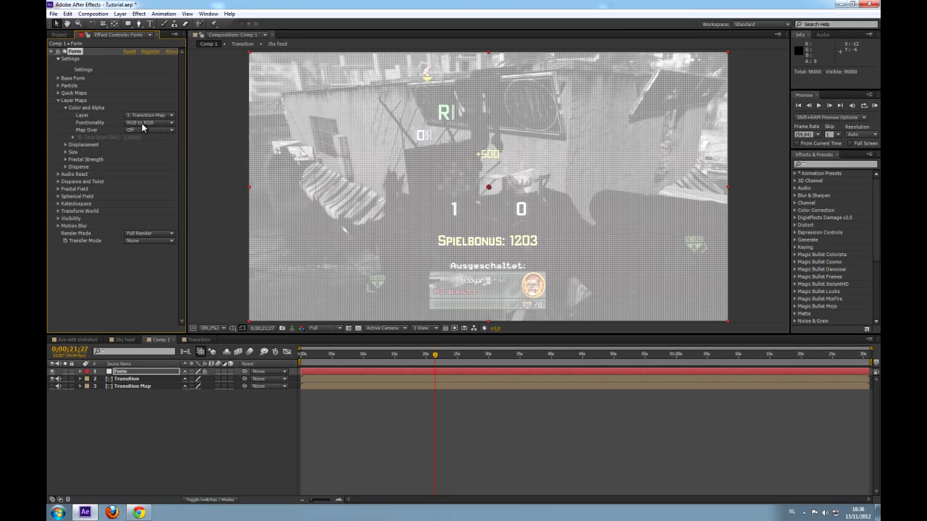
click(143, 123)
click(159, 143)
click(139, 131)
click(149, 157)
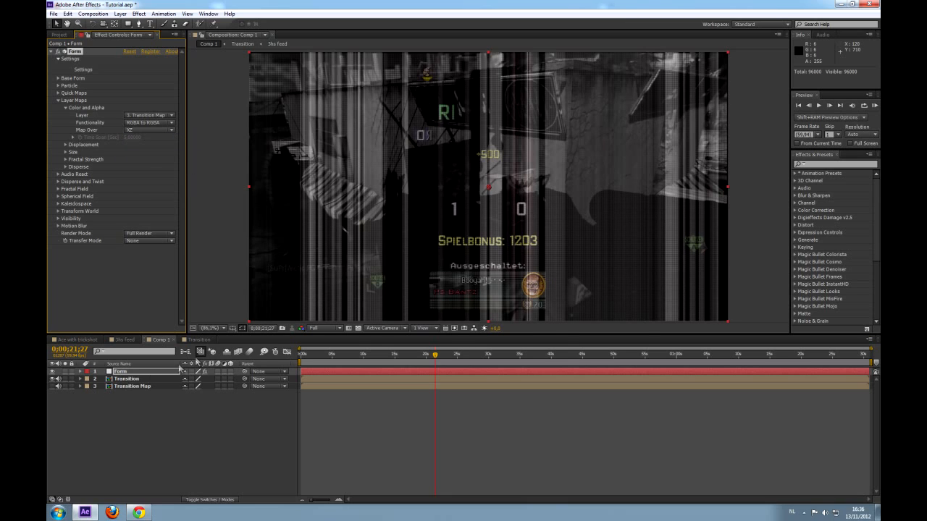
Hide the Transition layer and switch the Color and Alpha map to map over XY.
click(52, 379)
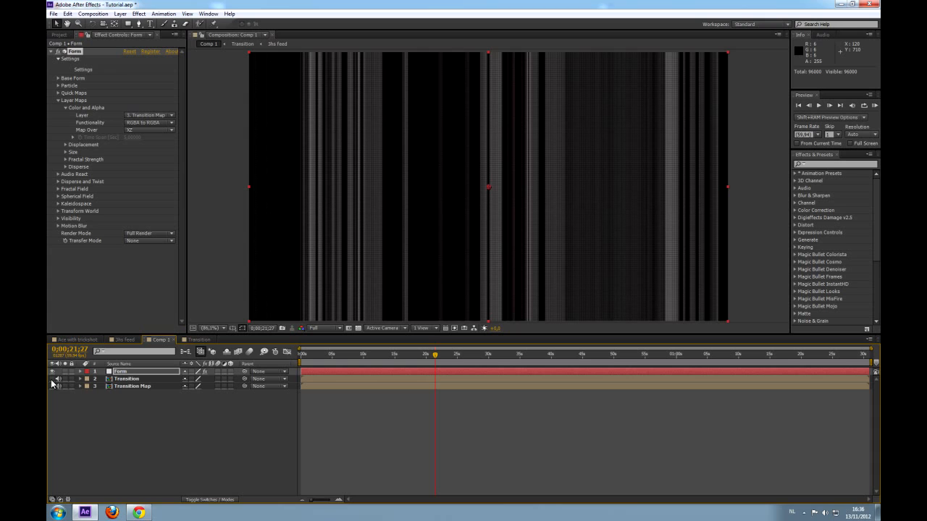
click(134, 130)
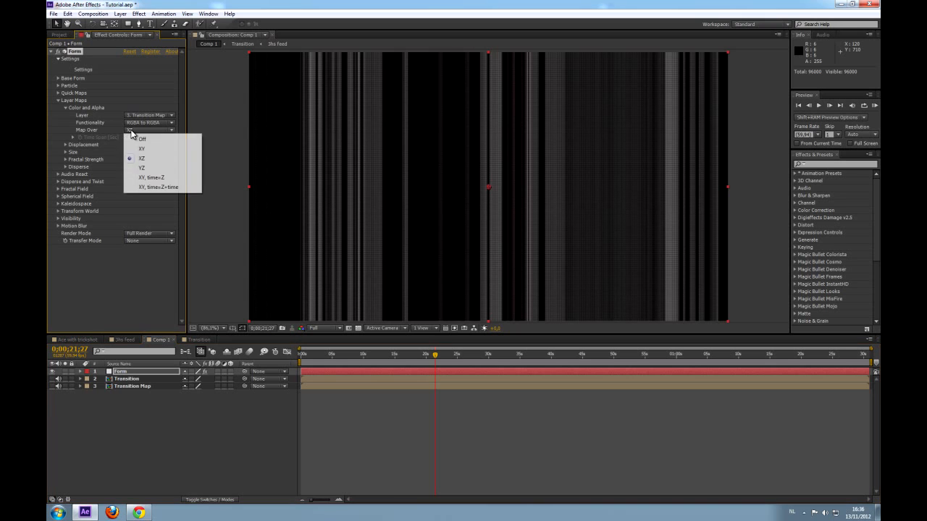
click(144, 148)
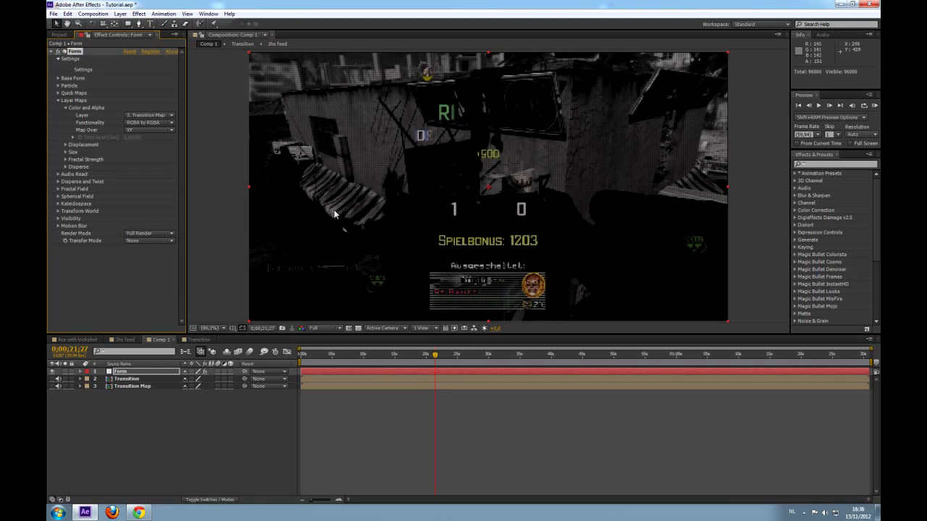
Set the Form effect's Displacement map to Individual XYZ over XY, with Transition Map as the layer for Z.
click(138, 388)
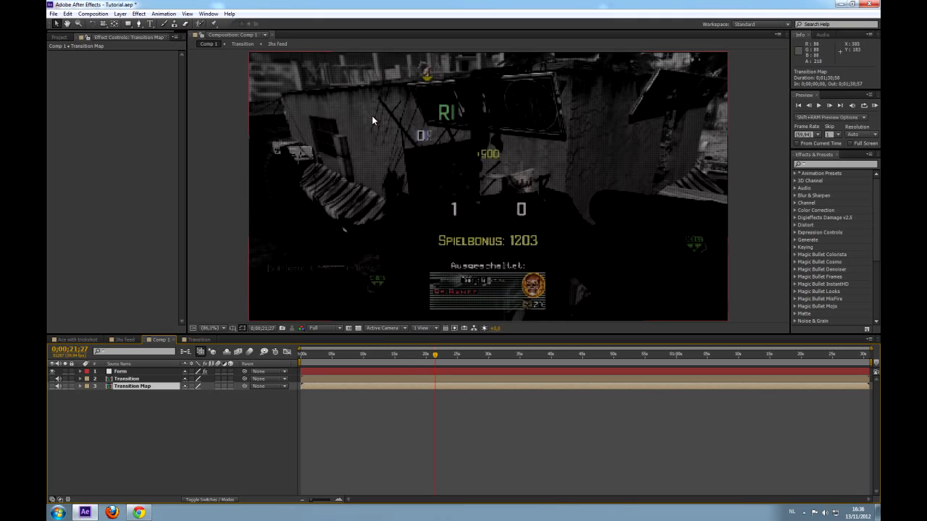
click(123, 372)
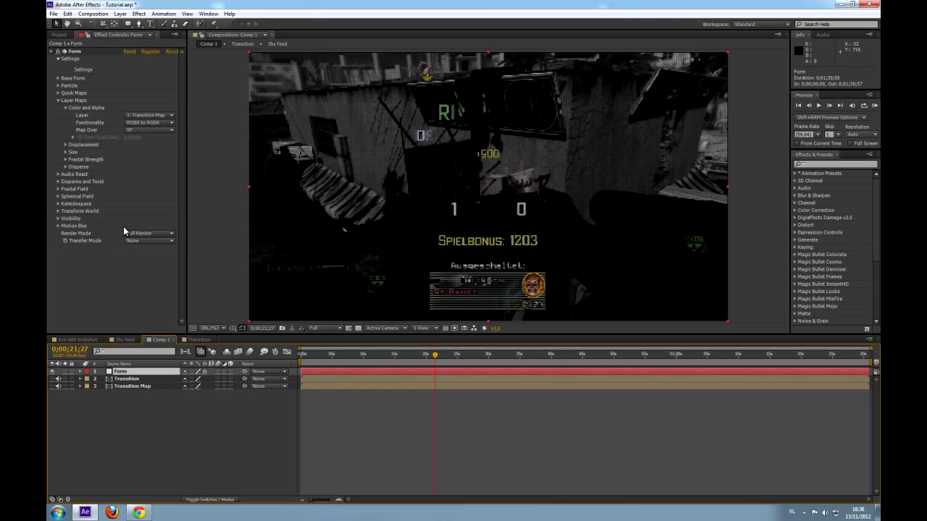
click(66, 146)
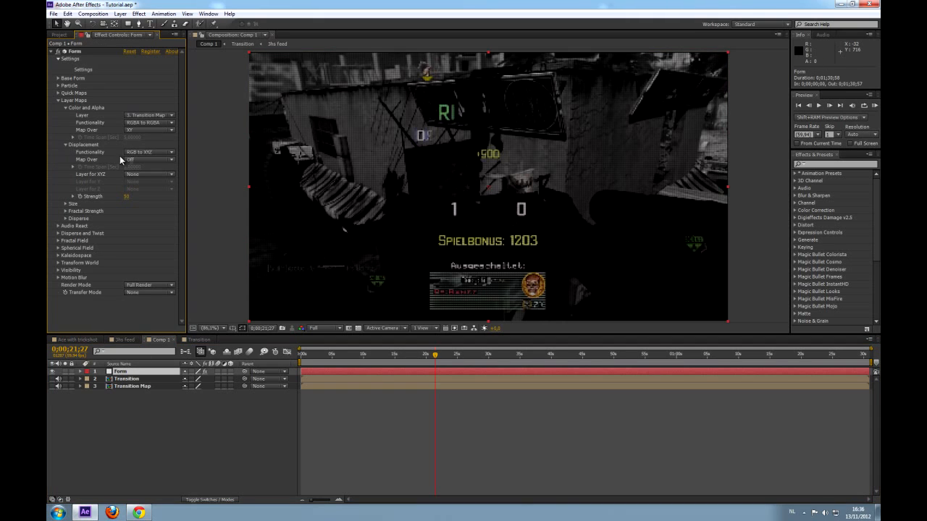
click(137, 154)
click(144, 172)
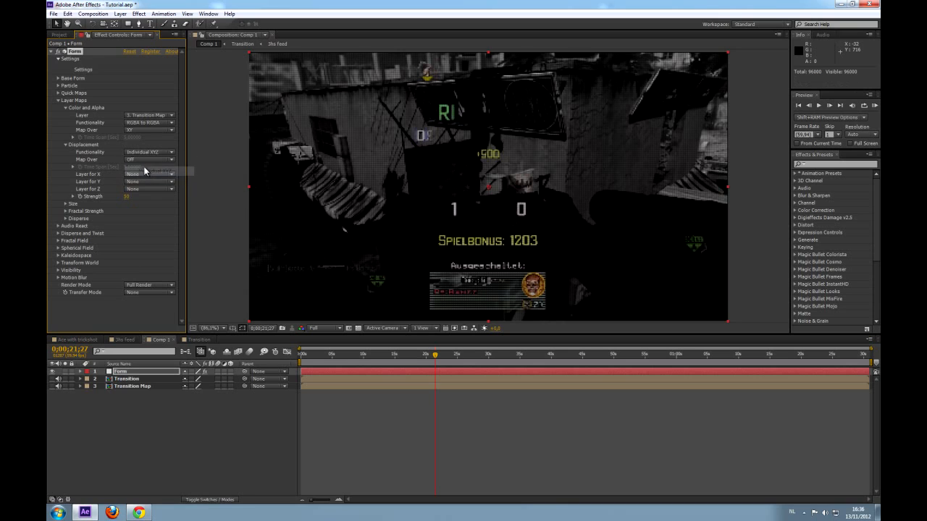
click(145, 160)
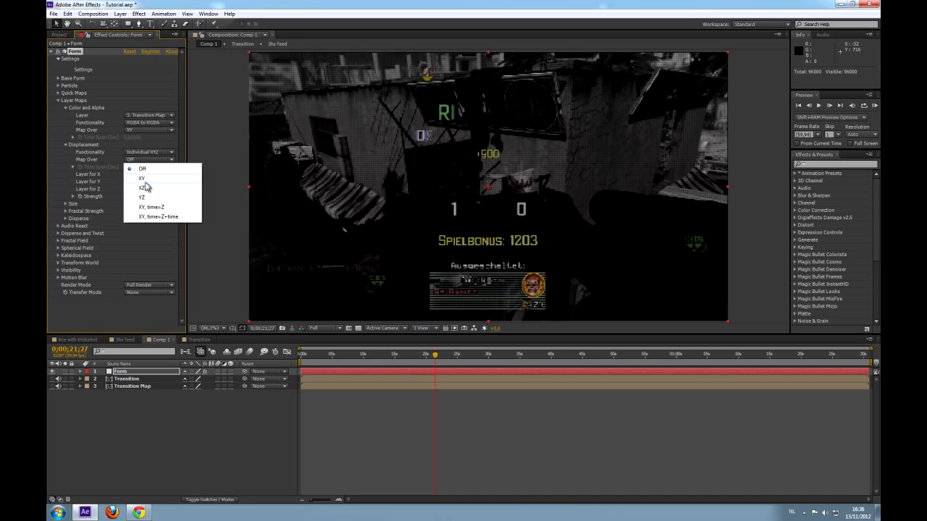
click(145, 181)
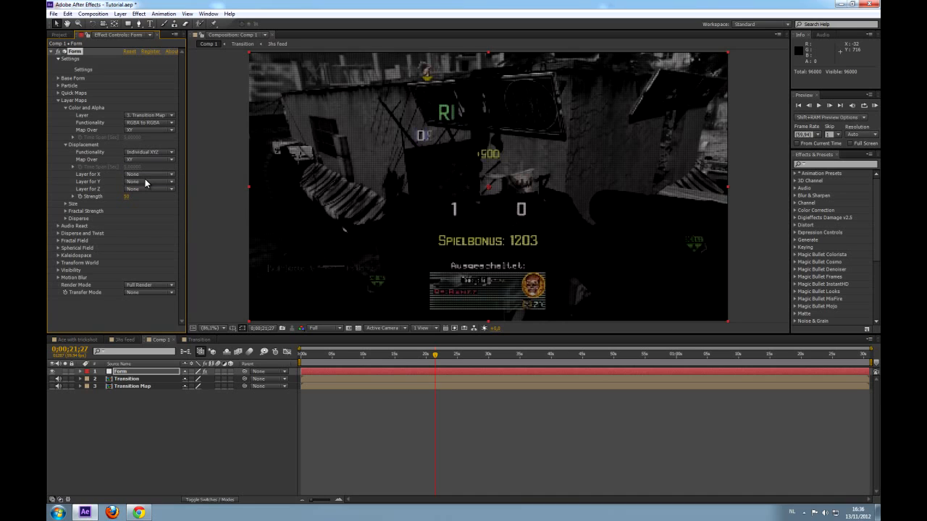
click(142, 191)
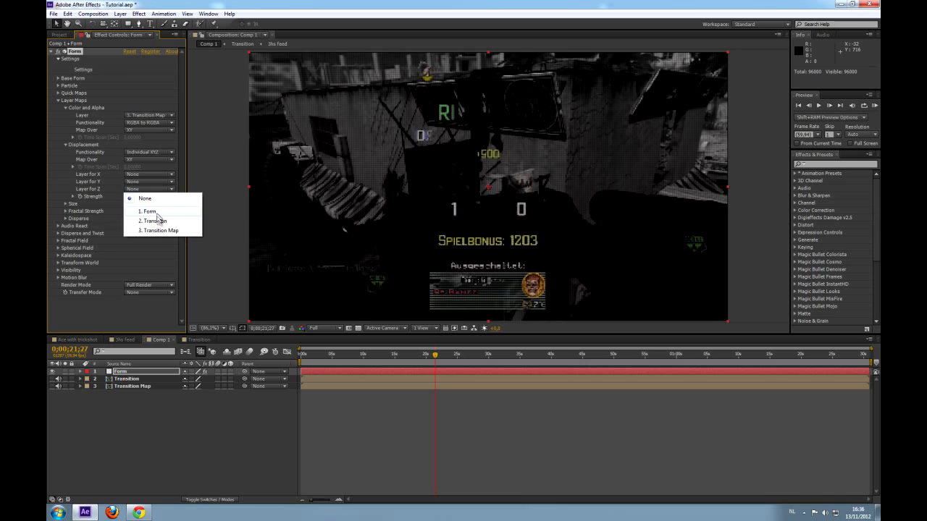
click(160, 233)
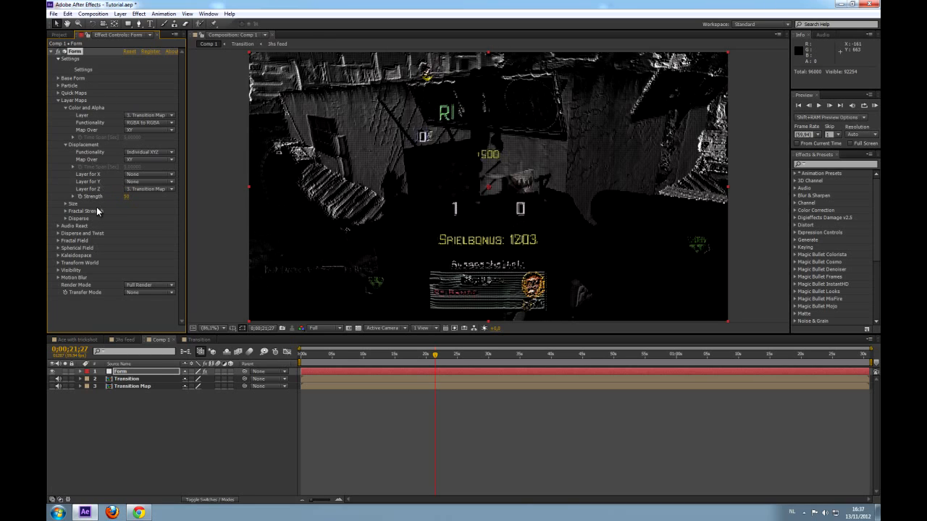
Set the Form effect's Fractal Field Displace value to 119 with XYZ Linked displacement.
click(59, 100)
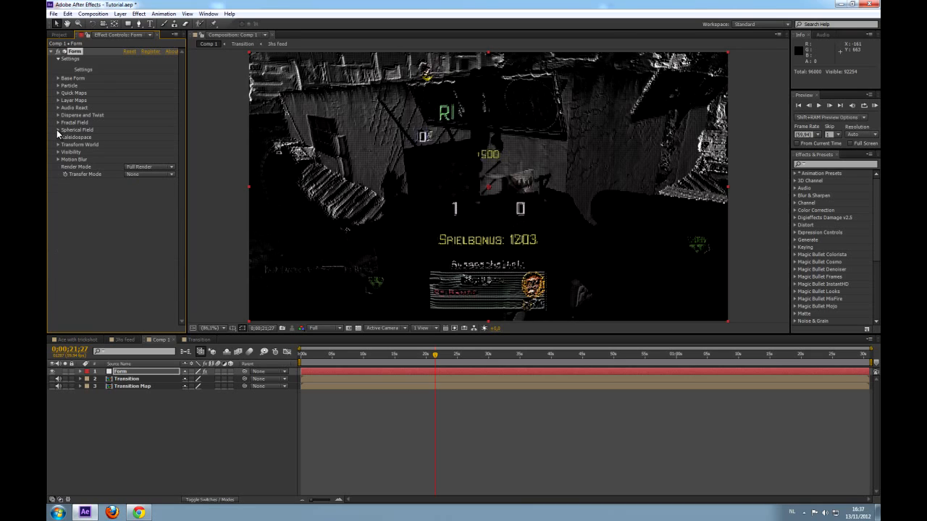
click(58, 129)
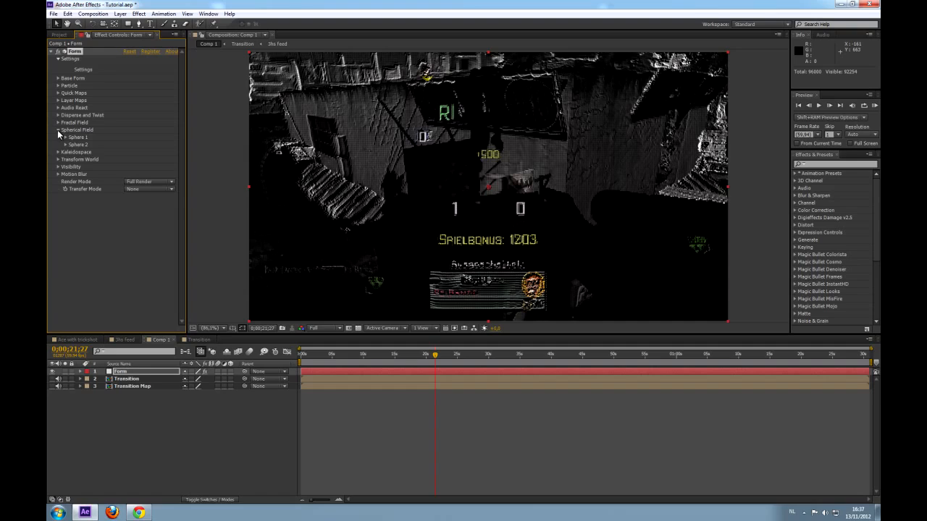
click(58, 130)
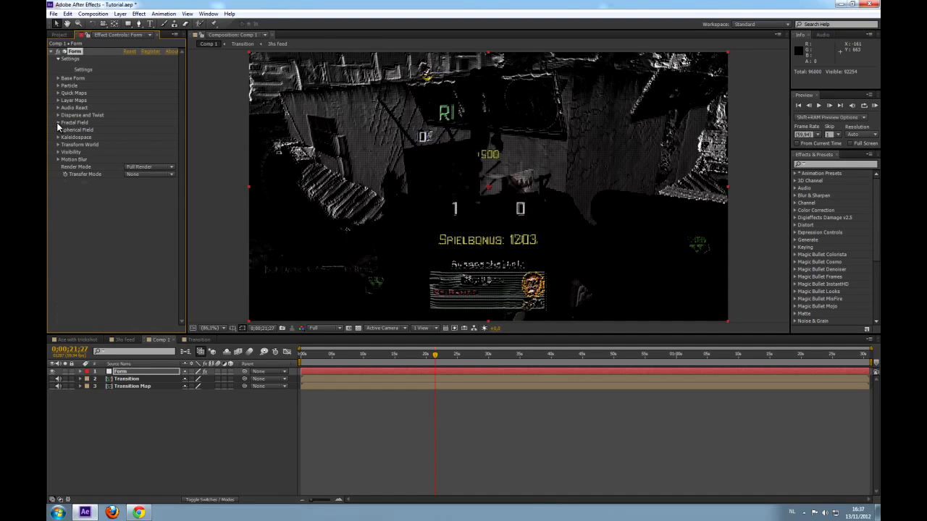
click(57, 122)
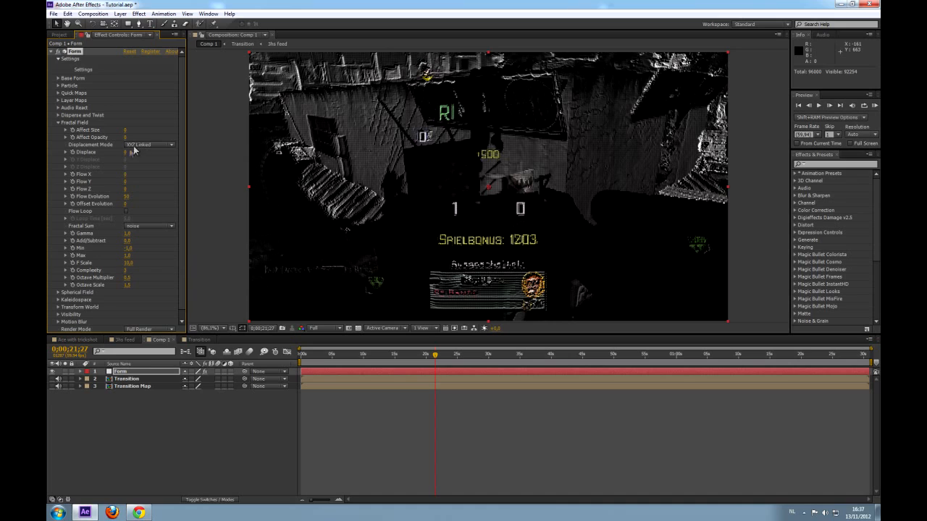
drag(127, 153, 178, 153)
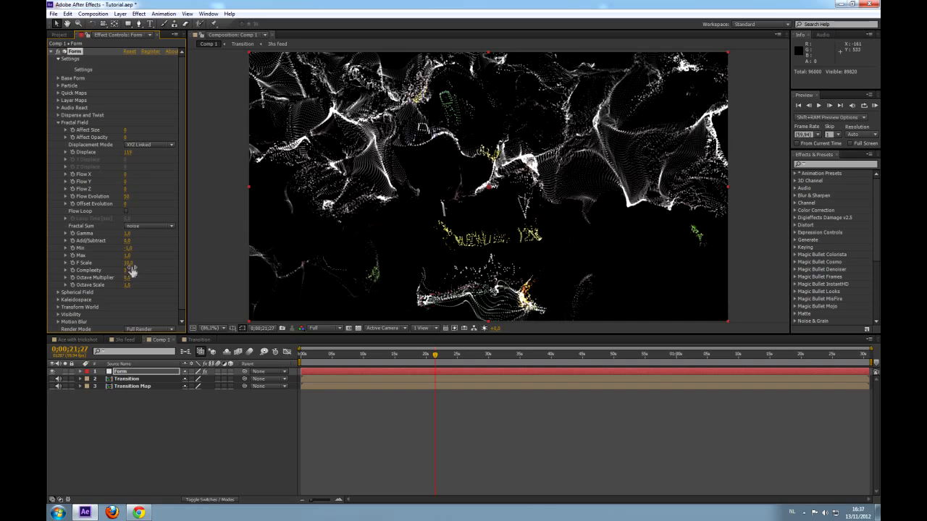
Set the Fractal Field's F Scale to 9.
drag(128, 264, 133, 264)
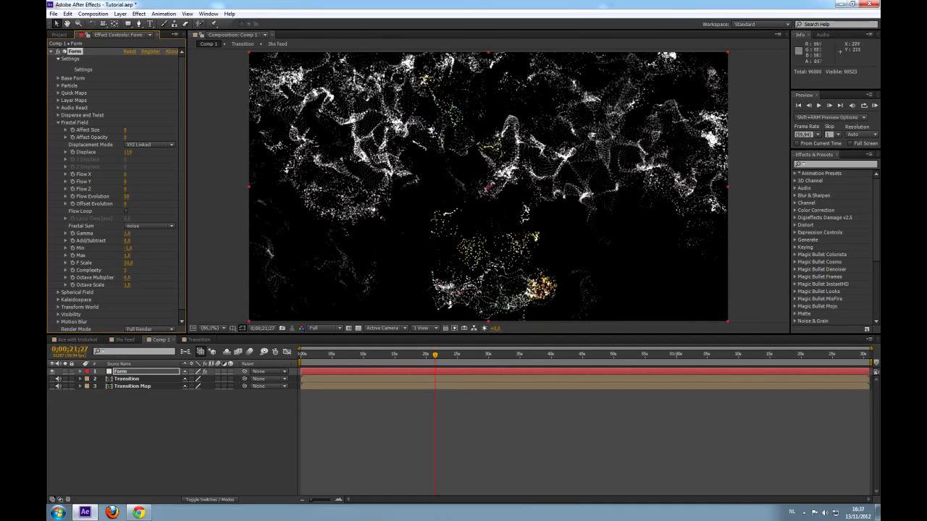
click(131, 263)
text(9)
key(Return)
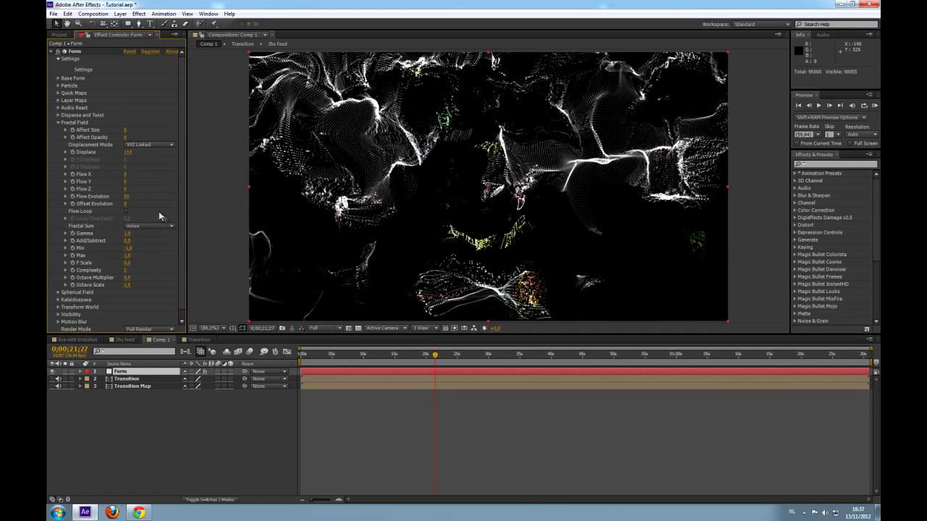
Try a Flow Z value of 10 in the Fractal Field and reset it to 0.
drag(125, 190, 132, 189)
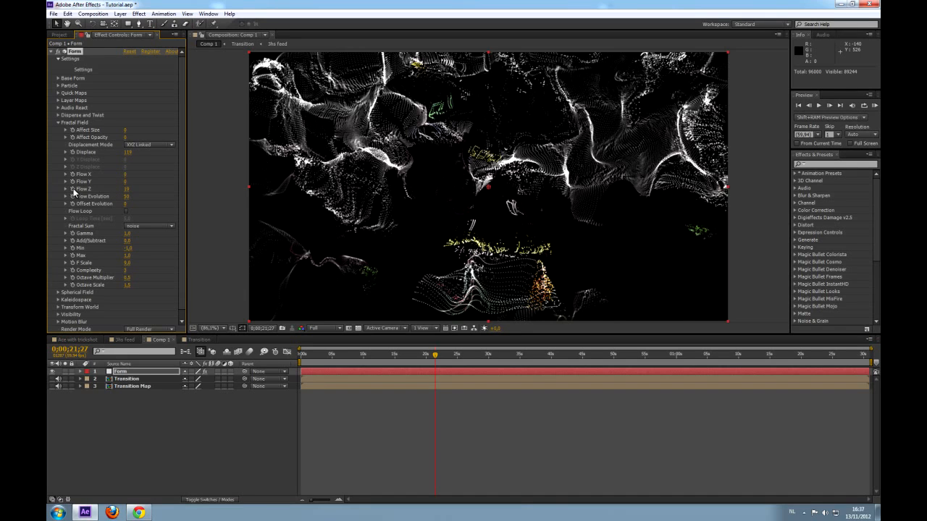
click(127, 189)
text(0)
key(Return)
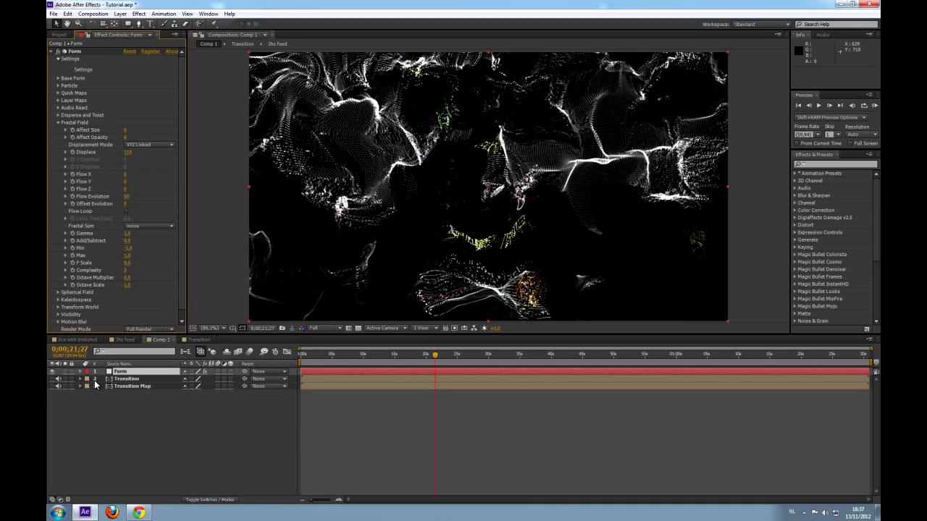
Show the Transition layer, reveal opacity on Form and Transition, and keyframe Transition's opacity at 100% at 0;00;21;27.
click(52, 380)
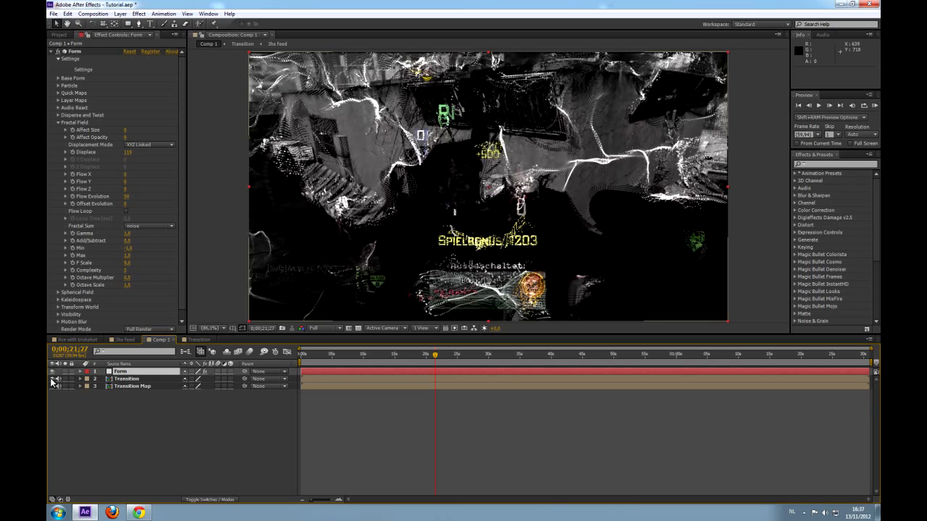
key(t)
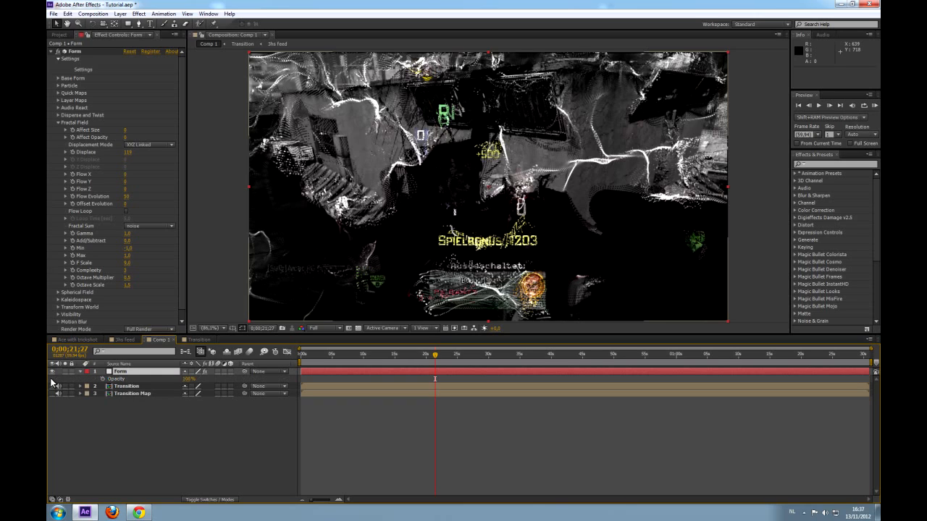
click(124, 387)
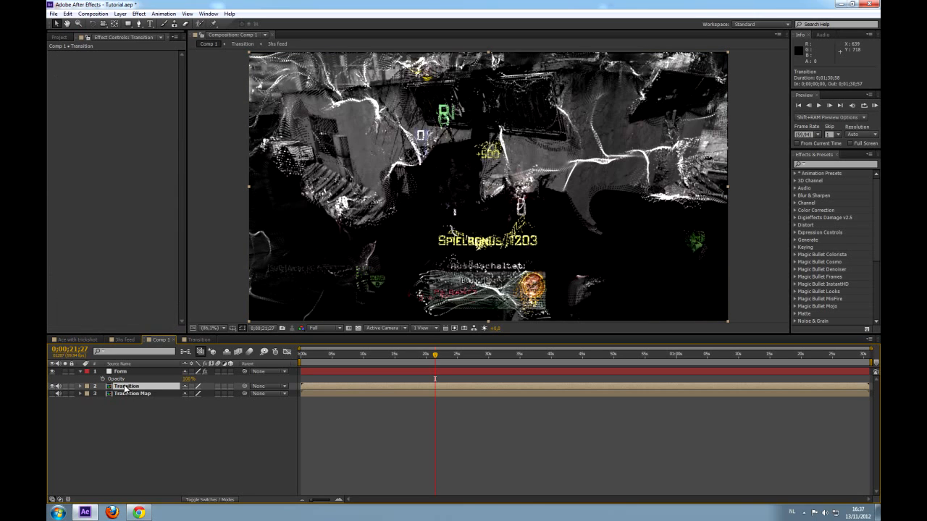
key(t)
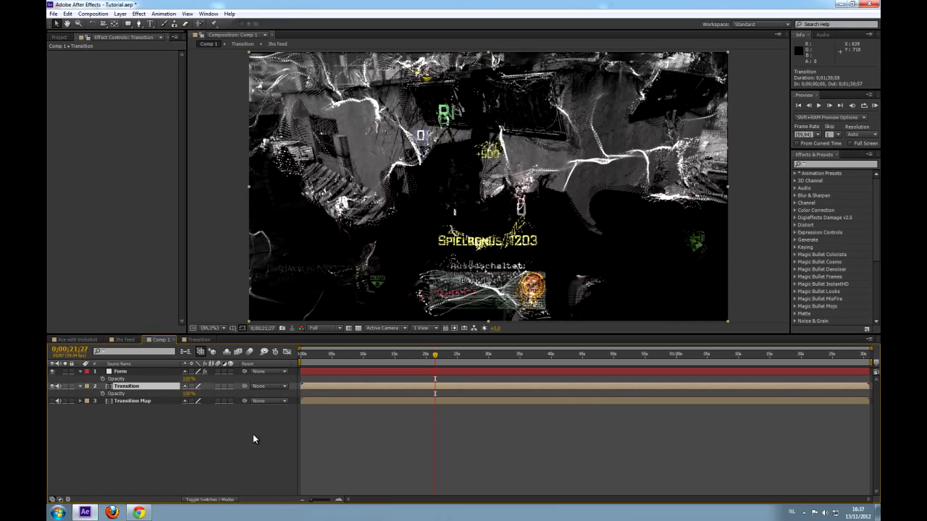
click(102, 393)
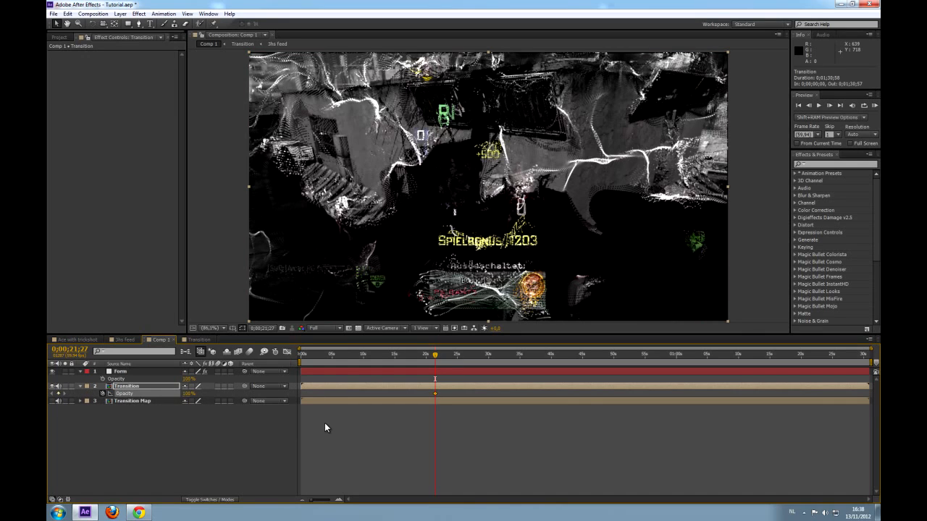
Check the transition timing and move the Transition layer's 100% opacity keyframe to 0;00;21;02.
key(shift+Page_Down)
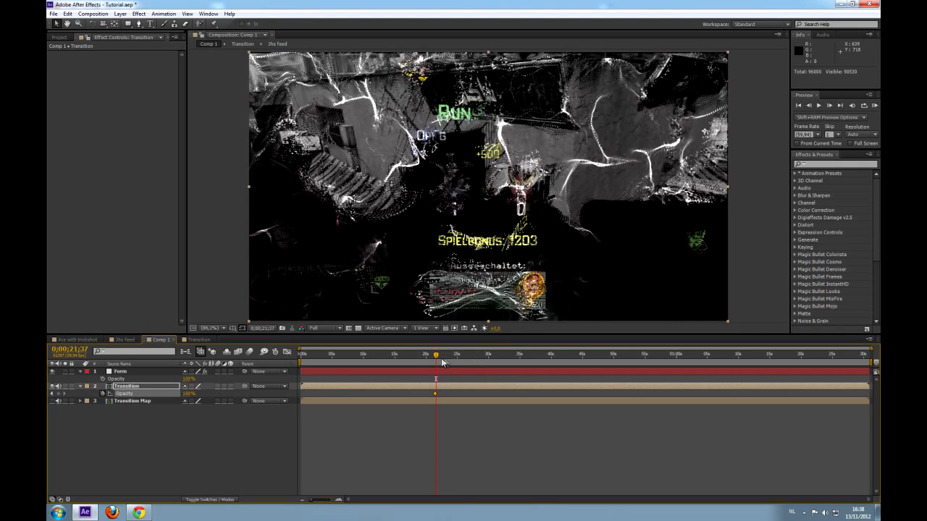
key(shift+Page_Up)
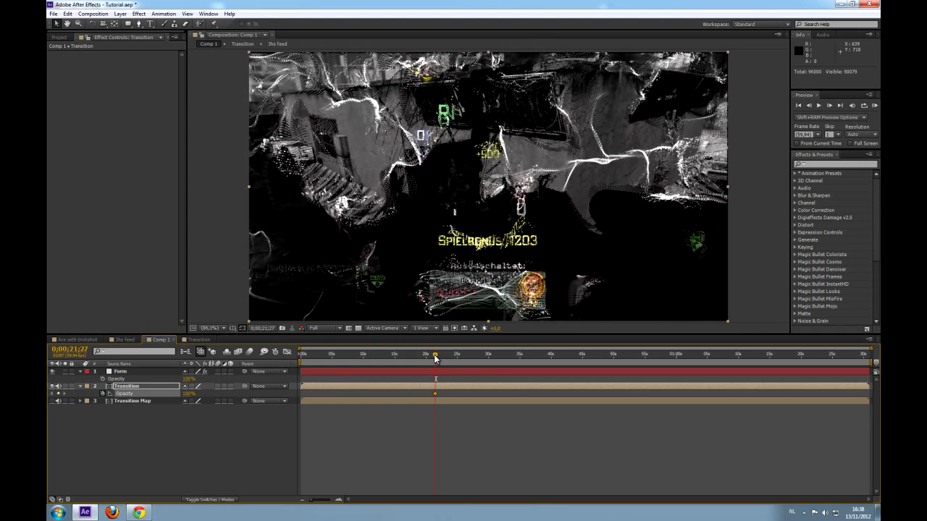
drag(435, 357, 438, 357)
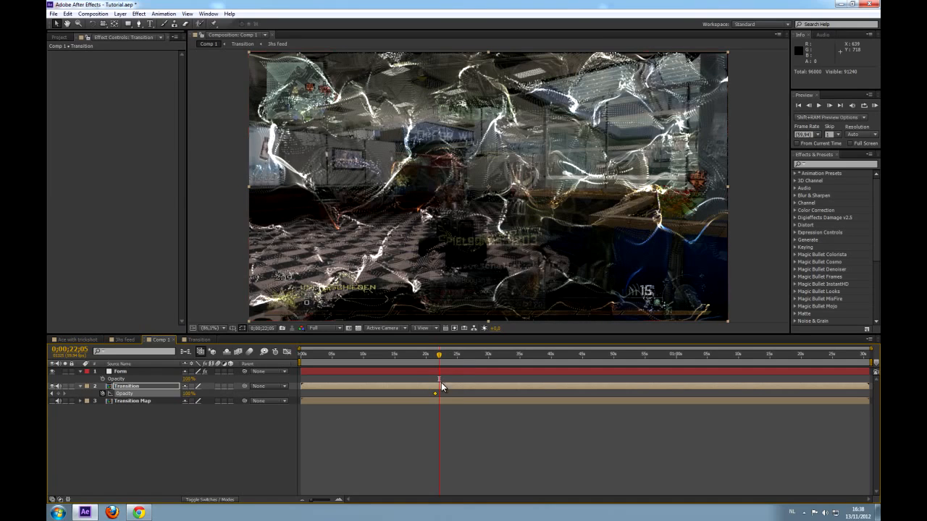
drag(438, 357, 432, 357)
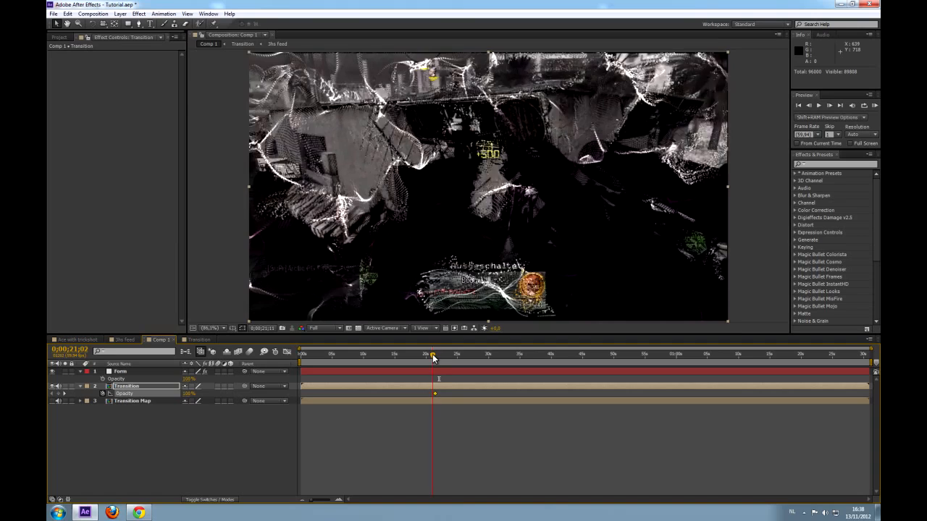
click(432, 393)
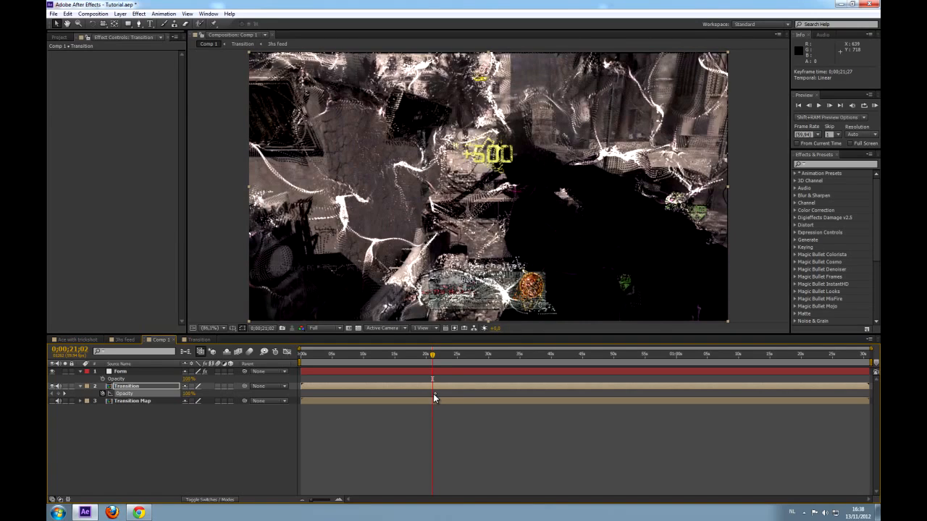
double_click(433, 393)
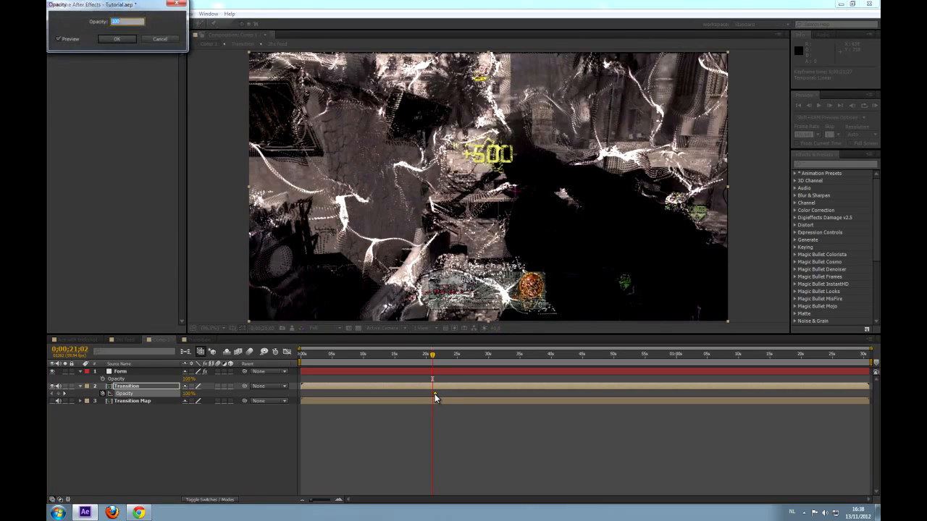
click(154, 40)
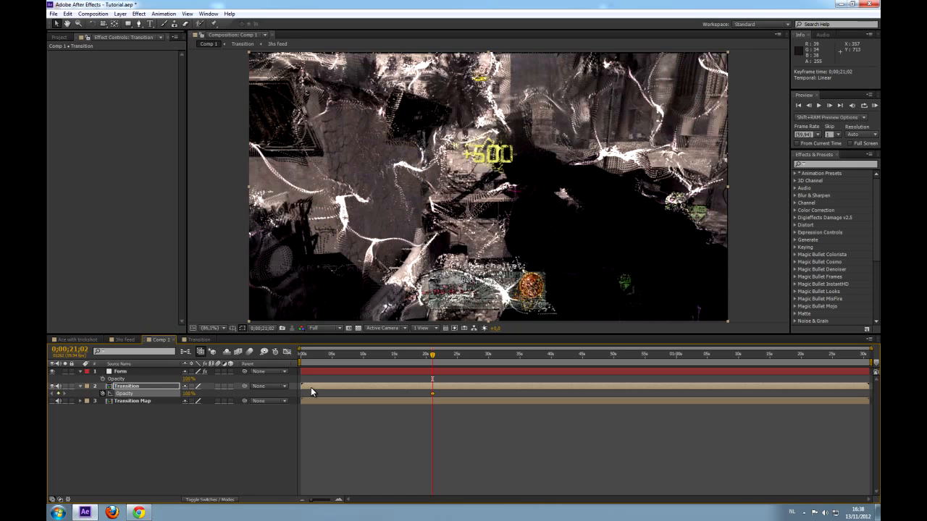
Set the Transition layer's opacity to 40% at 0;00;21;12.
key(shift+Page_Down)
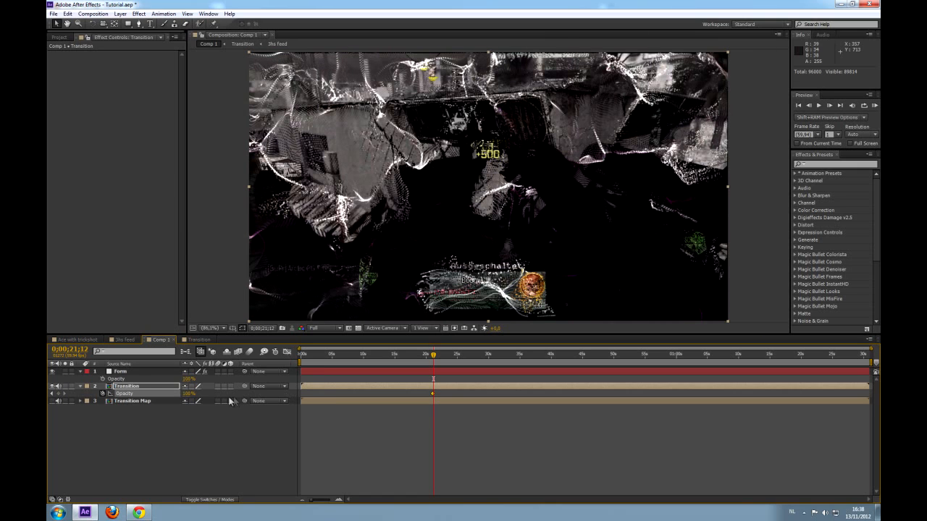
click(188, 393)
key(Return)
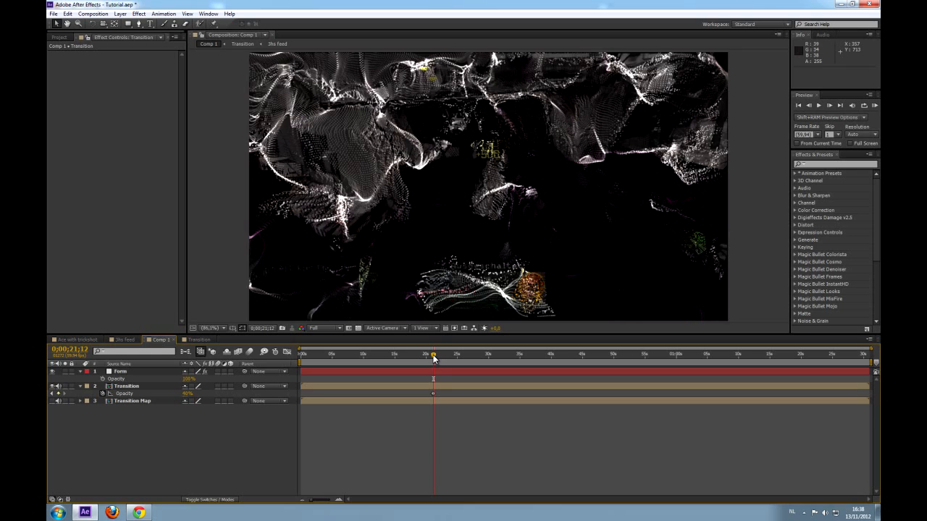
Keyframe the Form layer's opacity from 0% at 0;00;21;02 to 100% at 0;00;21;12.
drag(433, 358, 431, 357)
drag(875, 352, 627, 355)
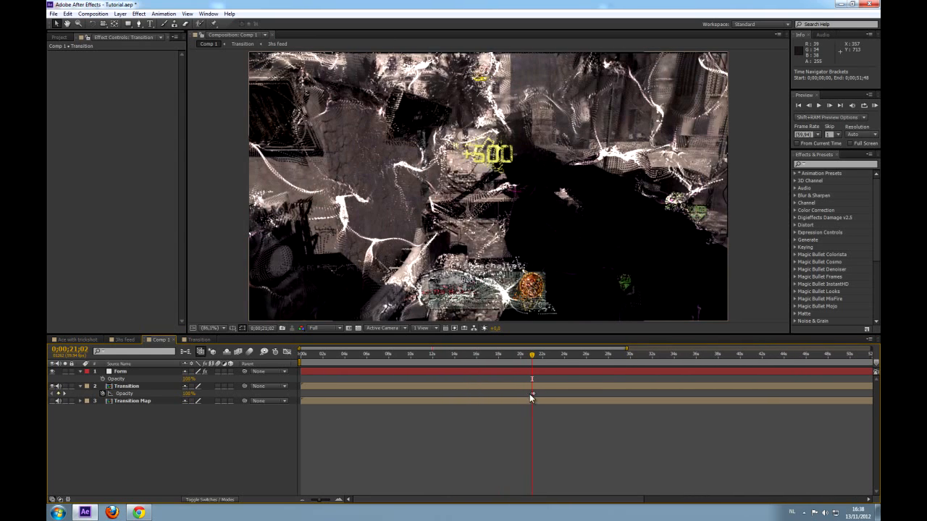
drag(298, 351, 343, 350)
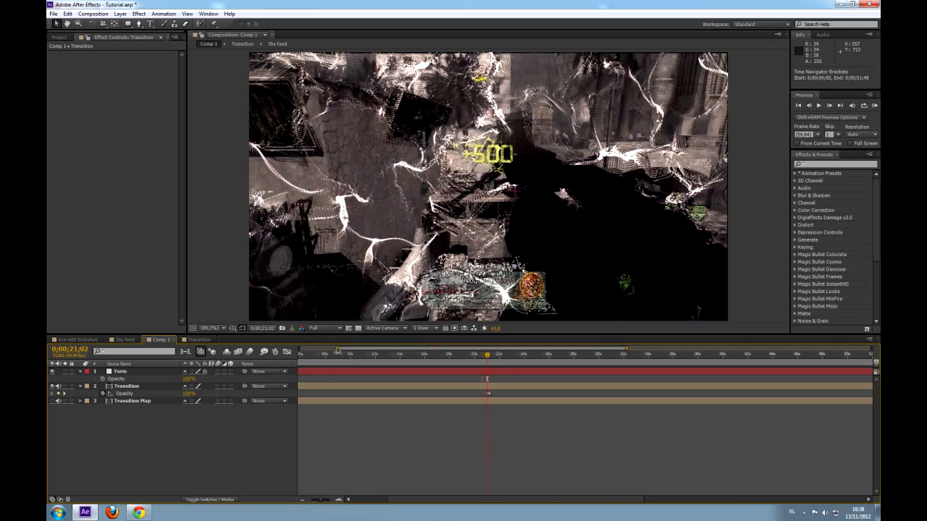
drag(190, 379, 87, 380)
click(103, 379)
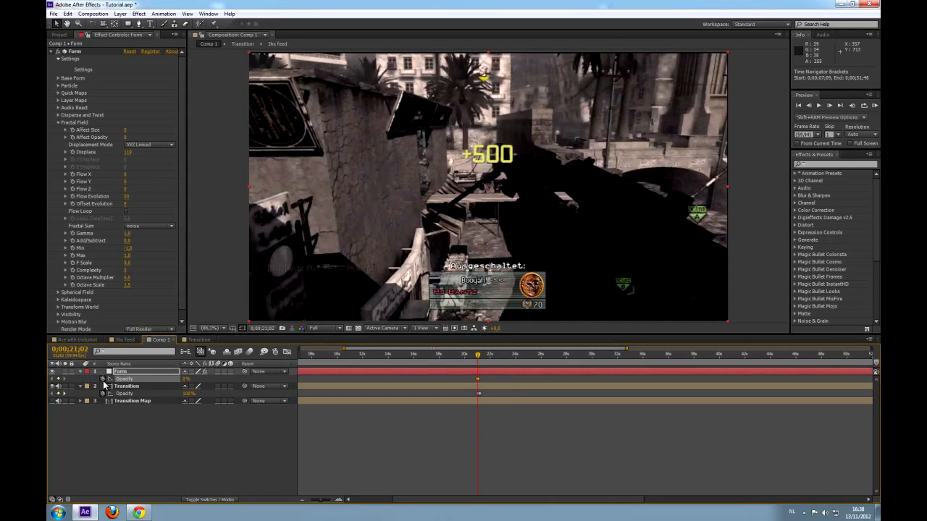
key(shift+Page_Down)
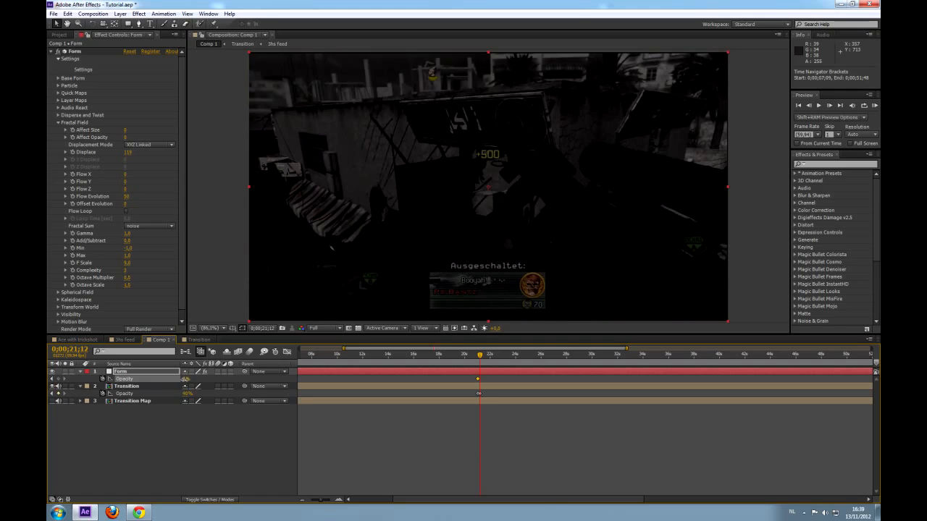
drag(186, 379, 241, 386)
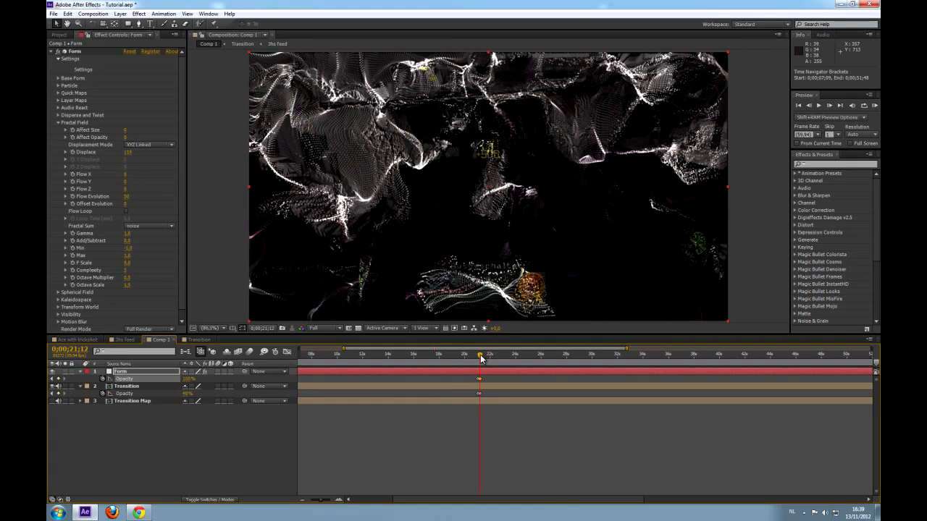
Add opacity keyframes on Form and Transition at 0;00;23;07, and set Form to 0% and Transition to 100% at 0;00;23;17.
drag(483, 359, 506, 365)
click(59, 394)
click(60, 379)
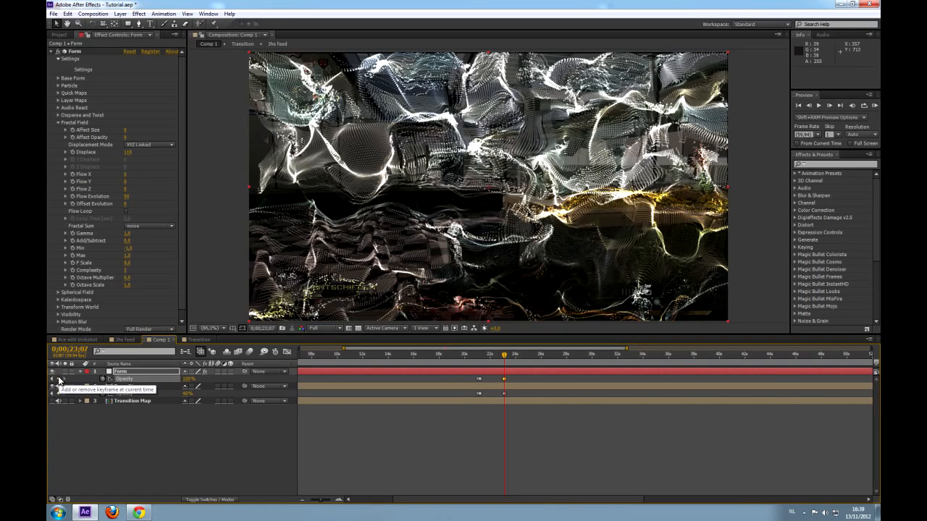
key(shift+Page_Down)
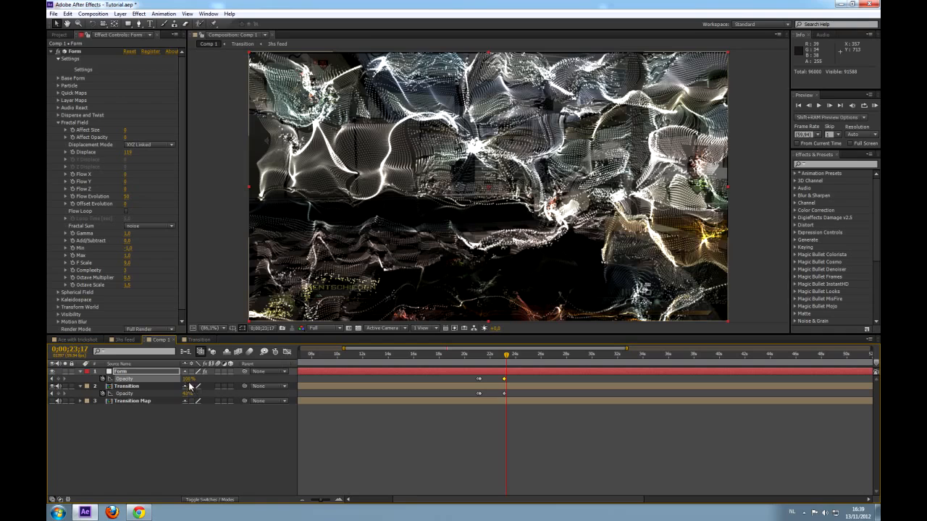
drag(189, 380, 233, 397)
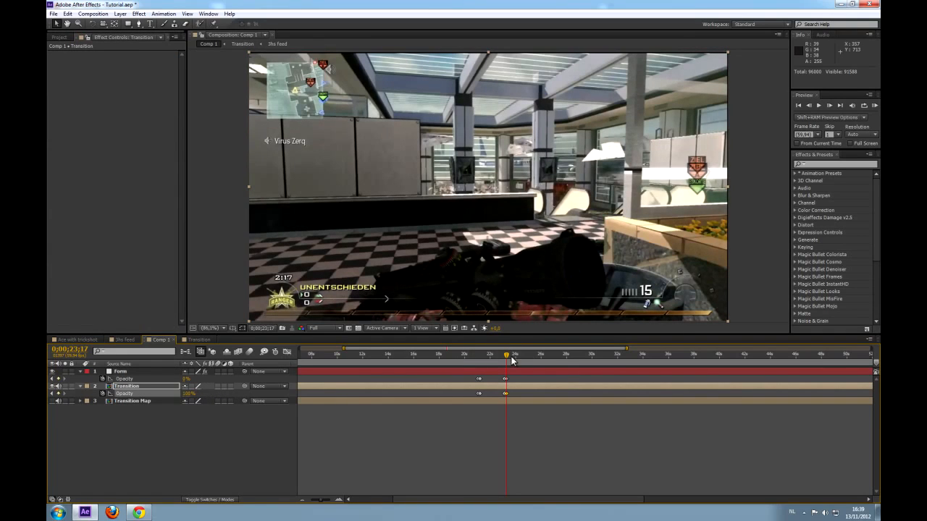
Apply the Fast Blur effect to the Transition layer.
drag(627, 348, 555, 358)
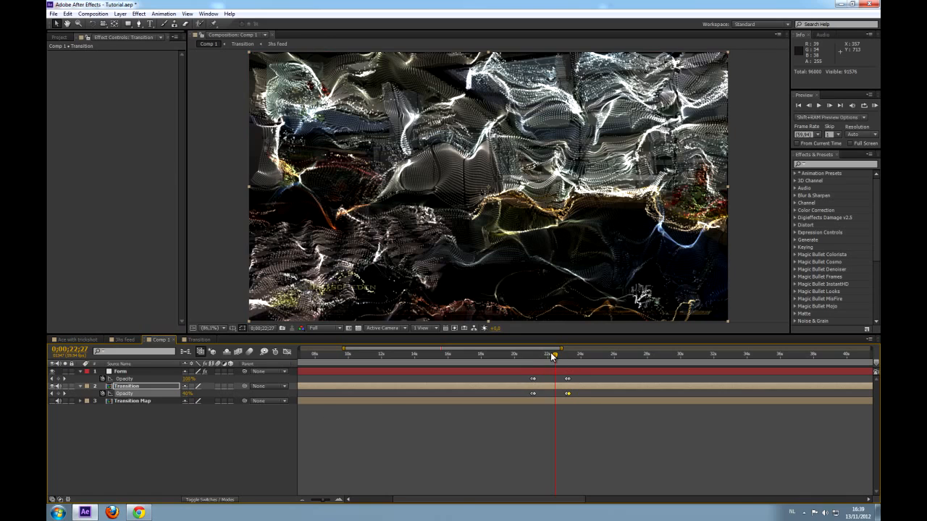
drag(554, 358, 536, 357)
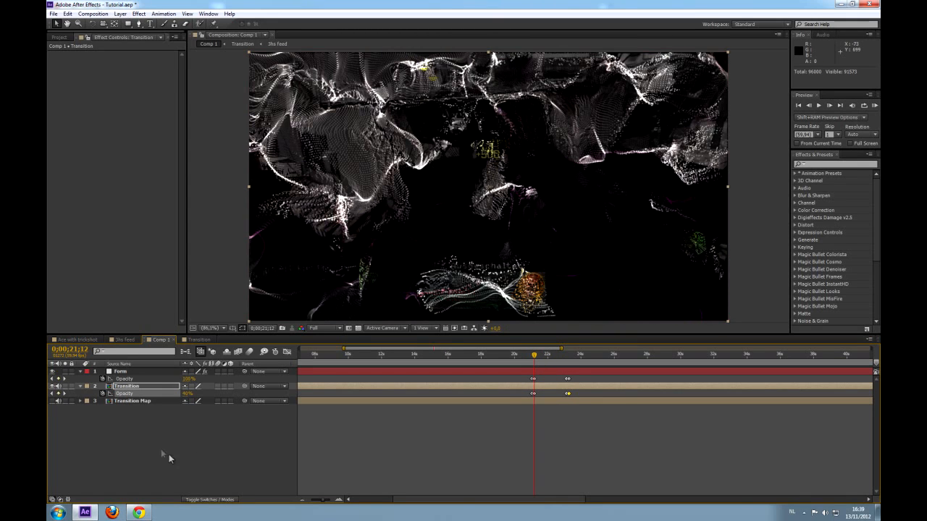
click(132, 390)
click(139, 14)
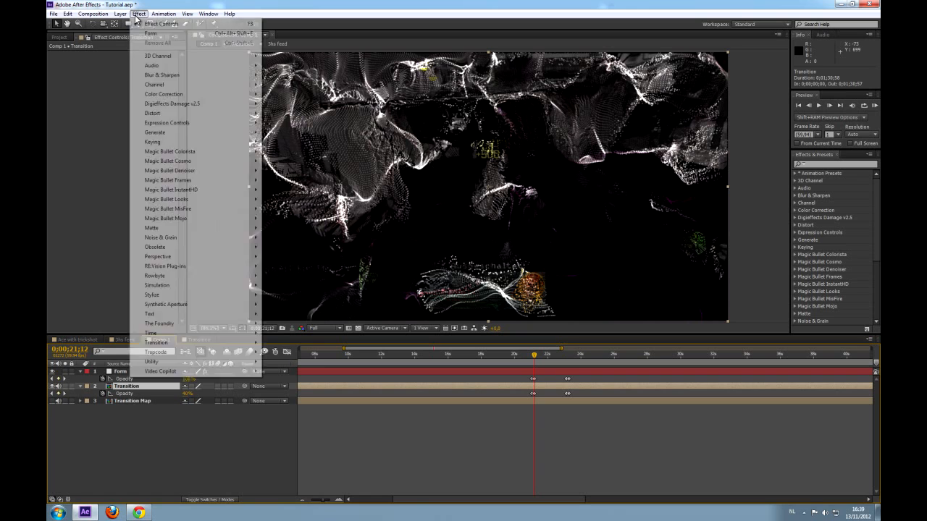
mouse_move(222, 75)
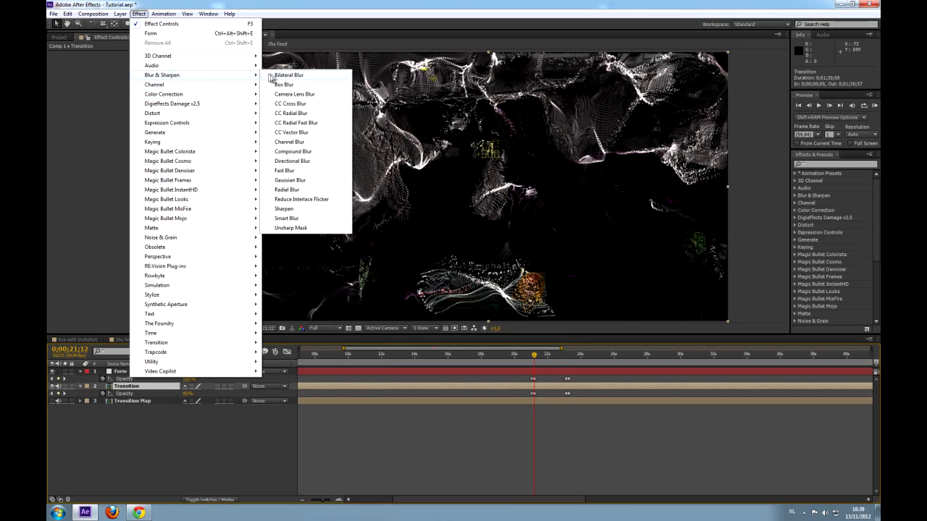
click(303, 173)
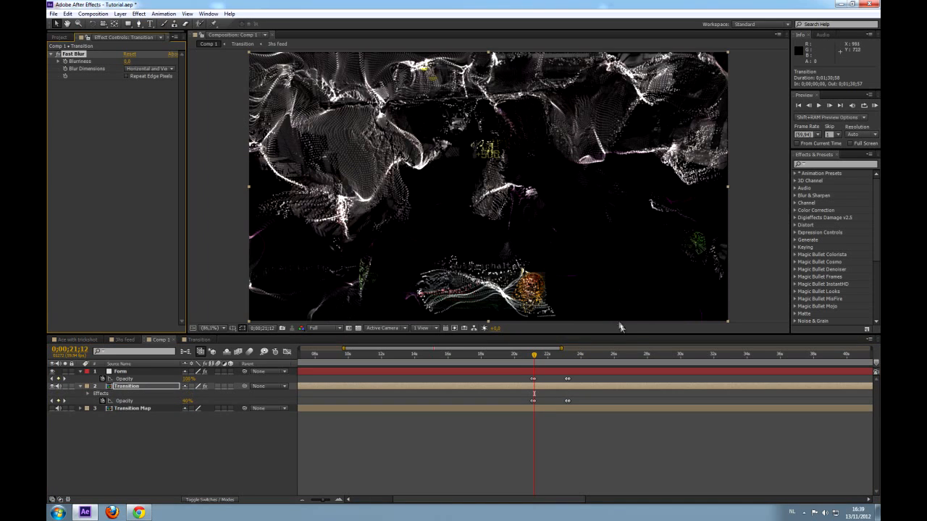
Add a Fast Blur Blurriness keyframe on the Transition layer at 0;00;21;02.
drag(536, 359, 539, 358)
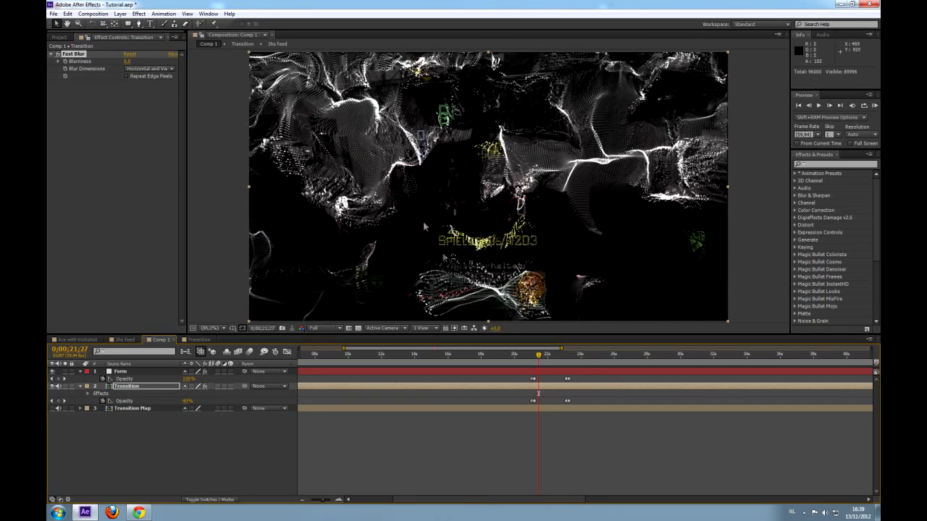
drag(538, 357, 544, 358)
click(131, 389)
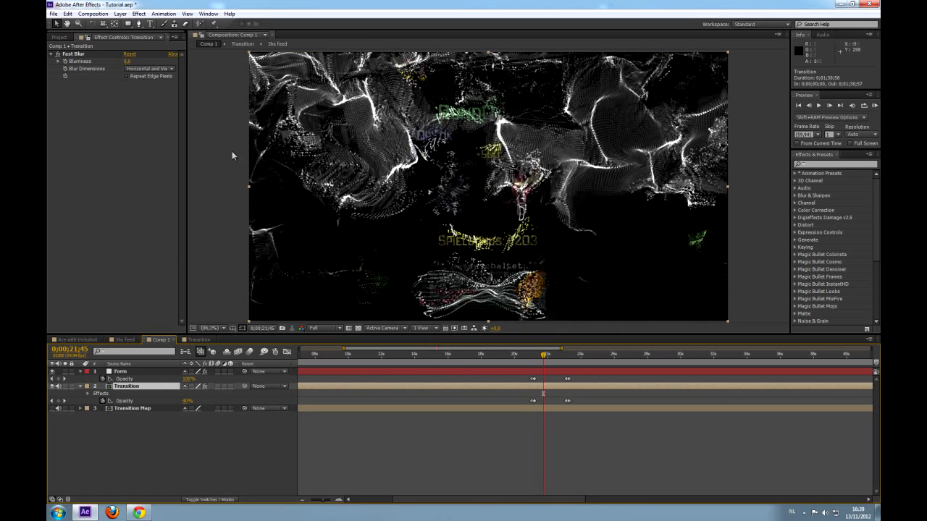
drag(544, 357, 532, 357)
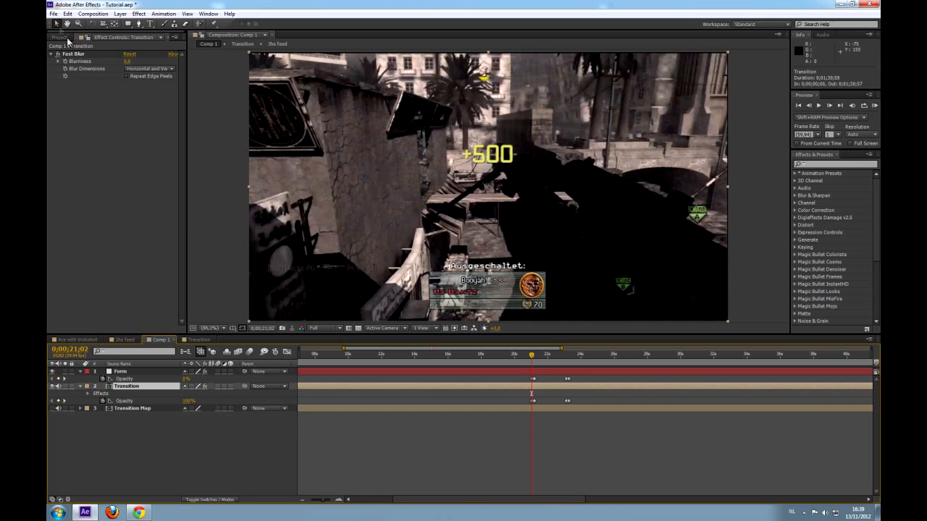
click(65, 61)
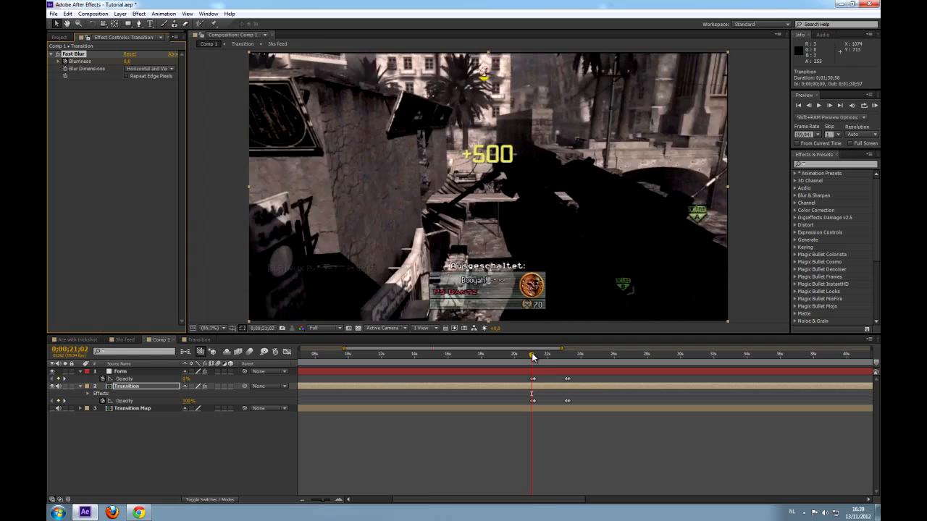
Solo the Transition layer and set its Fast Blur Blurriness to about 151 at 0;00;21;12.
drag(531, 355, 535, 355)
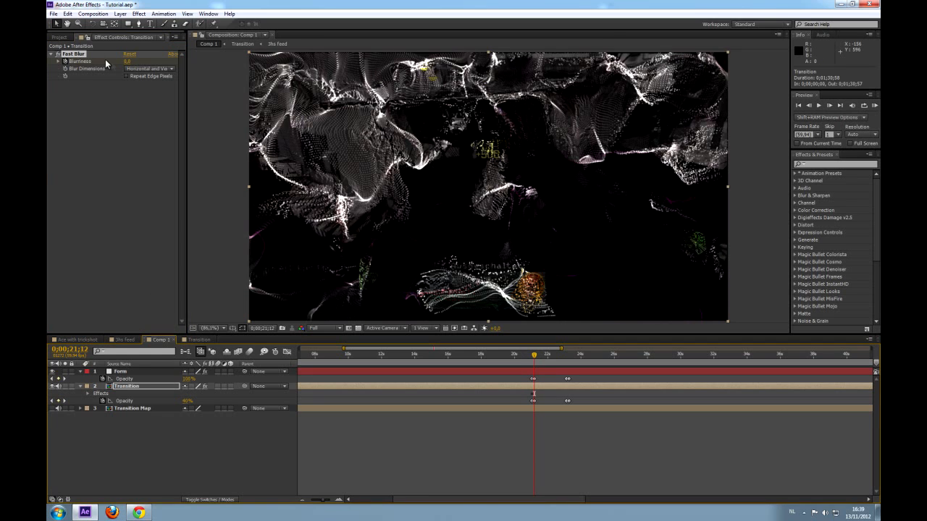
drag(129, 61, 147, 61)
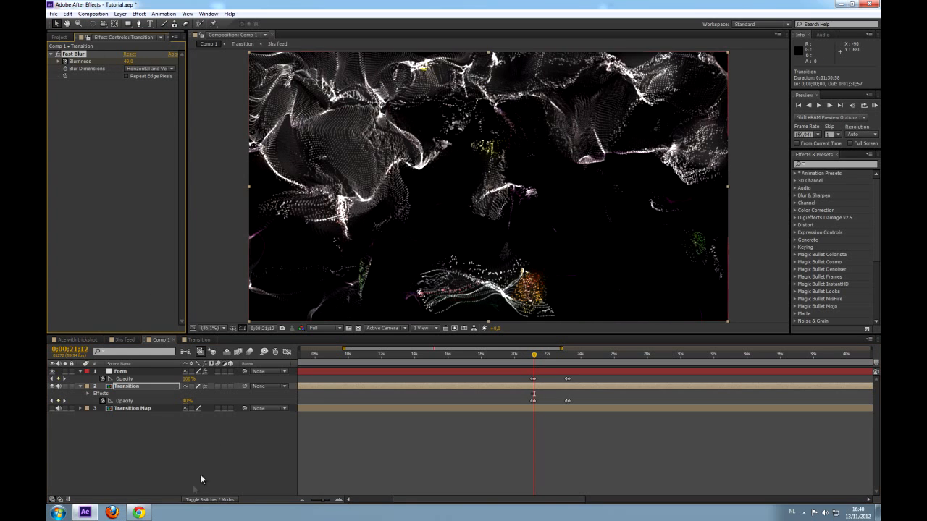
click(66, 386)
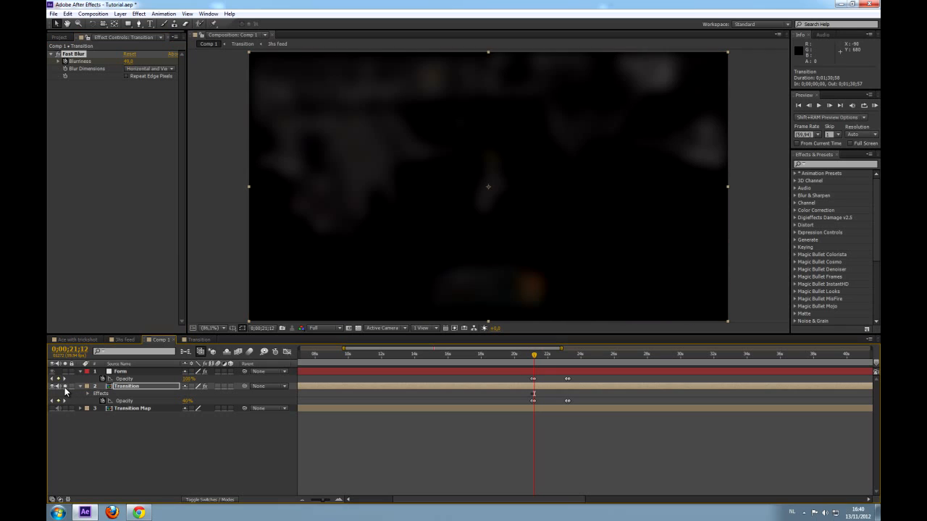
drag(121, 60, 118, 61)
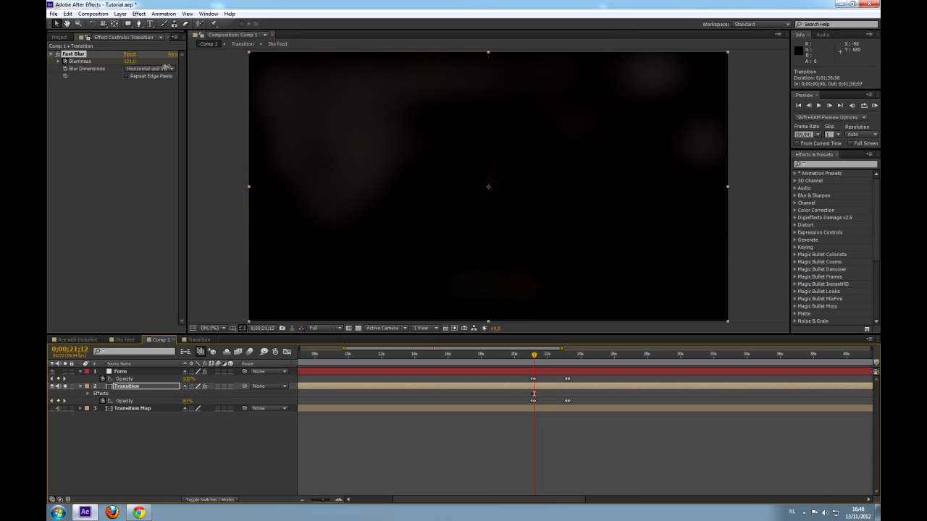
drag(178, 66, 179, 67)
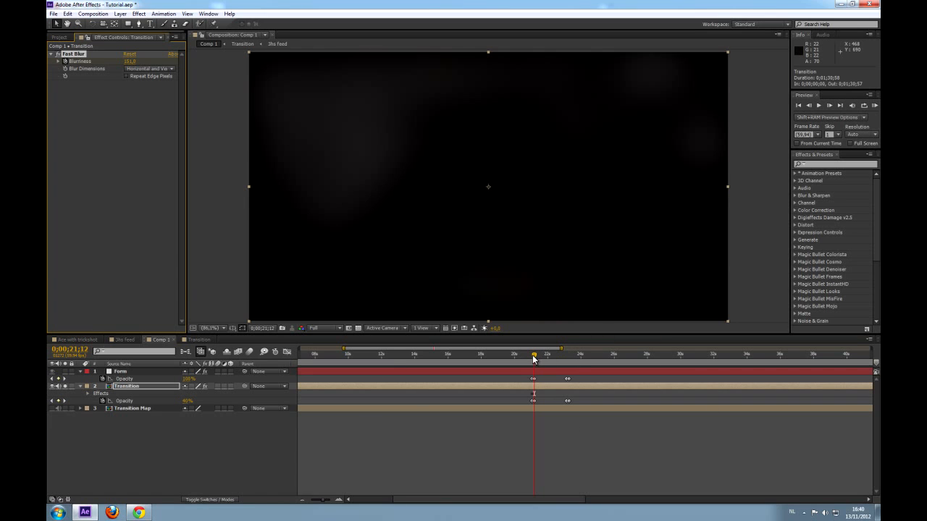
Add a Blurriness keyframe on Transition at 0;00;23;07 that holds the blur, and set Blurriness to 0 at 0;00;23;17.
drag(534, 358, 567, 362)
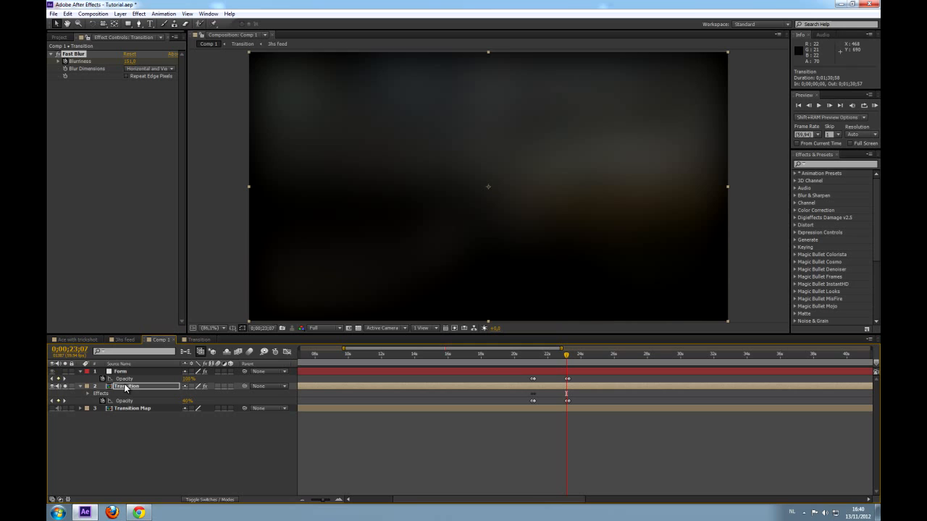
key(u)
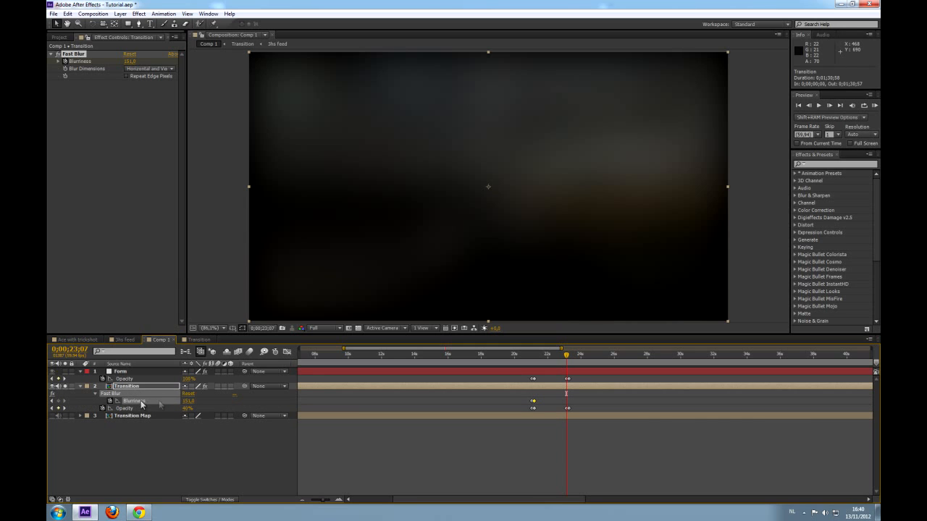
click(59, 402)
drag(567, 357, 569, 357)
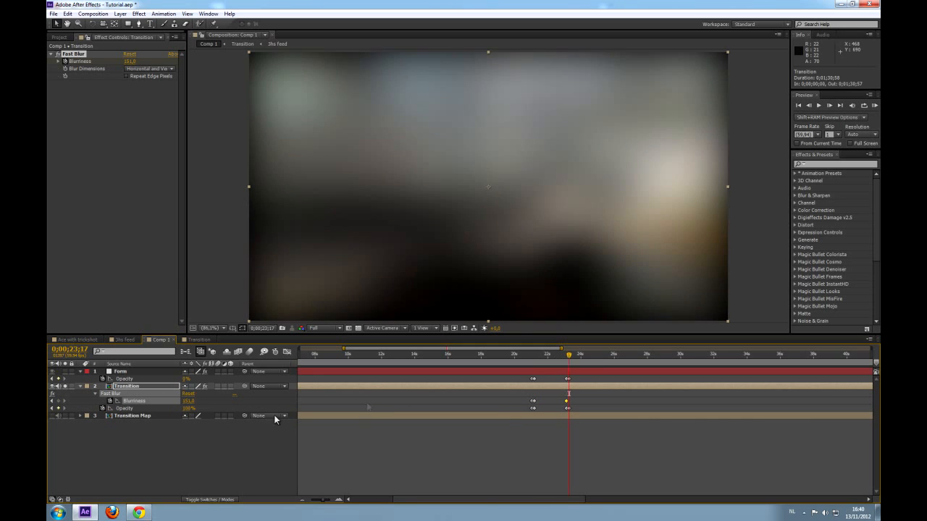
drag(190, 402, 122, 407)
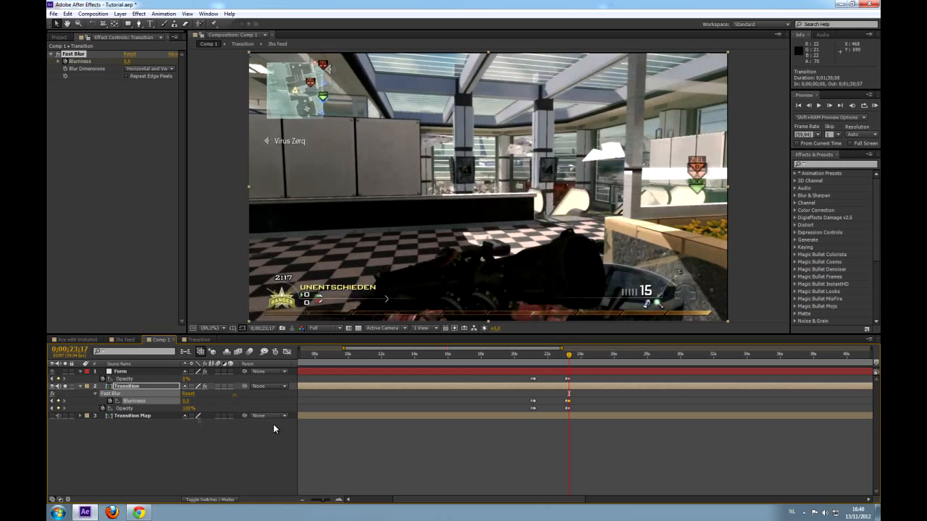
Turn off solo on the Transition layer and check the particles over the blur, ending at 0;00;21;02.
drag(569, 359, 538, 359)
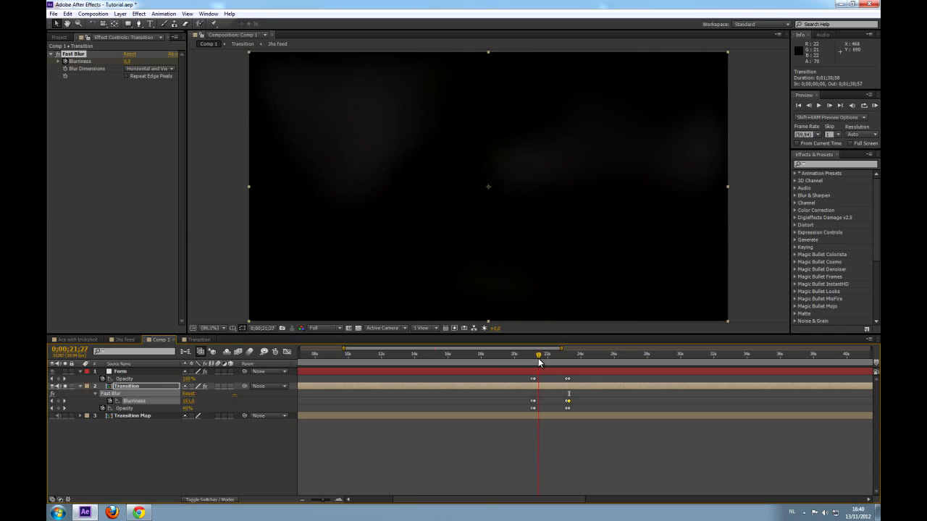
click(66, 387)
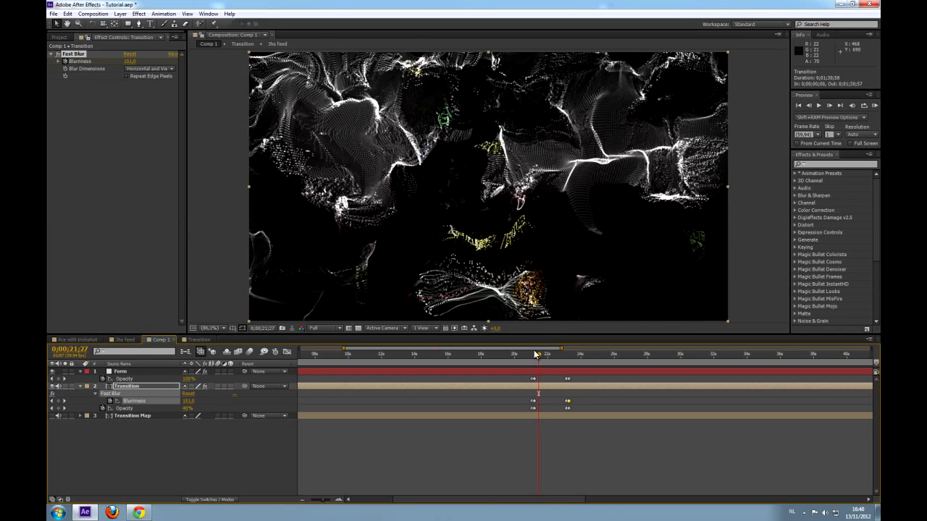
drag(538, 357, 547, 358)
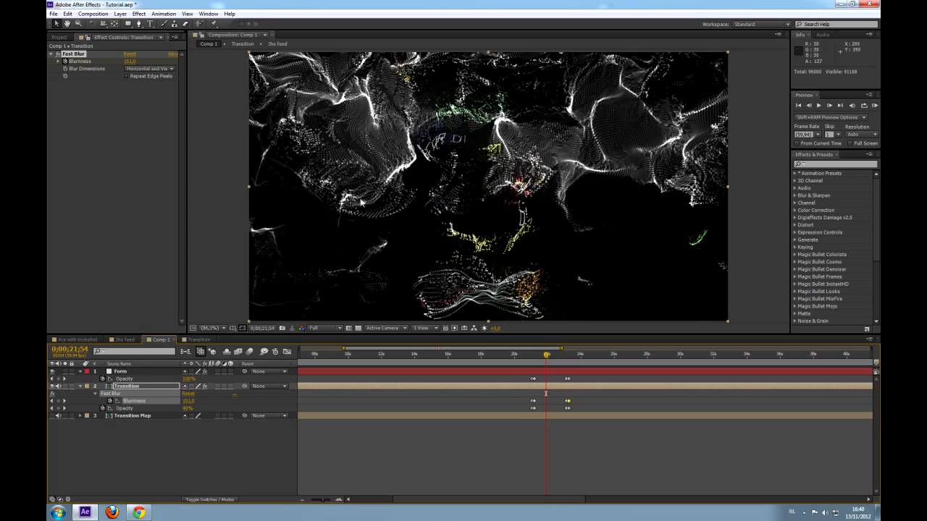
drag(543, 358, 532, 358)
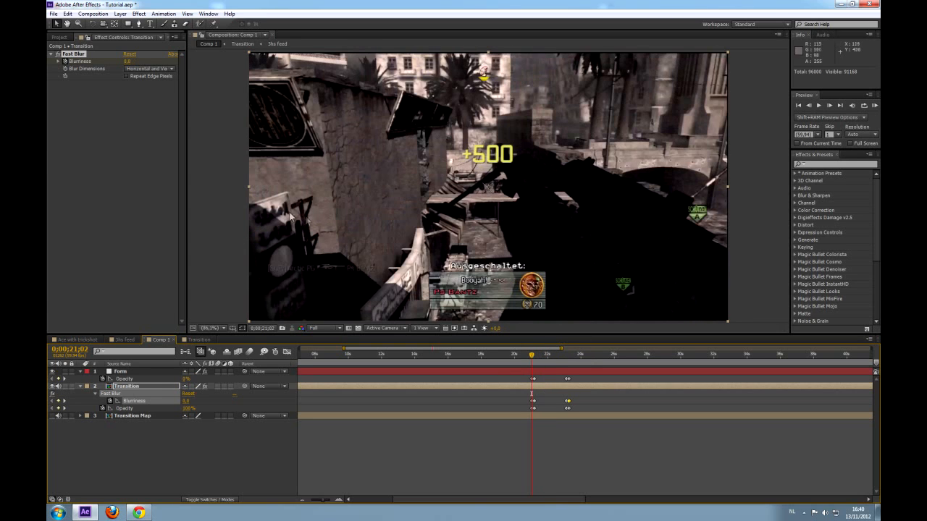
Set the Form layer's Fractal Field displacement mode to XYZ Individual and its X Displace to 0.
click(121, 373)
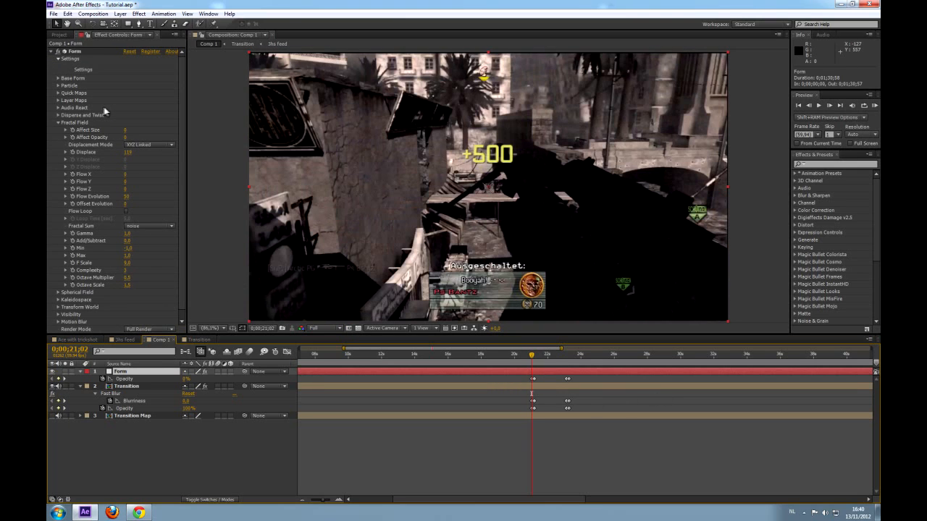
click(147, 144)
click(152, 165)
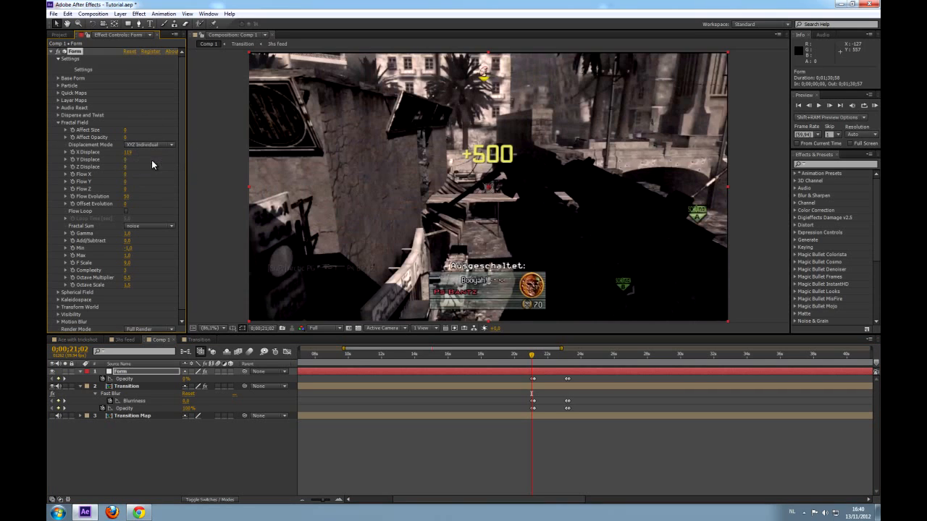
drag(129, 158, 115, 153)
click(126, 152)
click(140, 166)
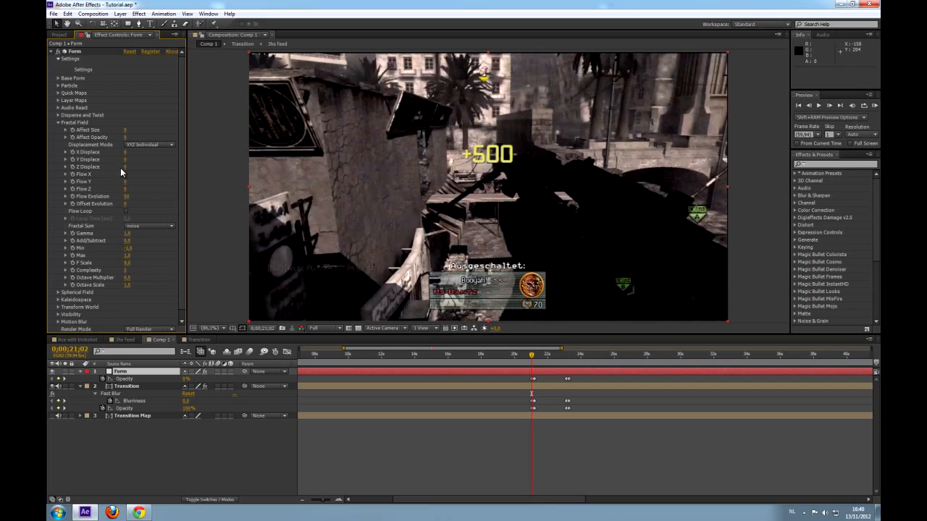
Keyframe Form's Layer Maps displacement Strength, Disperse and Z Displace at 0;00;21;02, and show the layer's keyframes in the timeline.
click(58, 100)
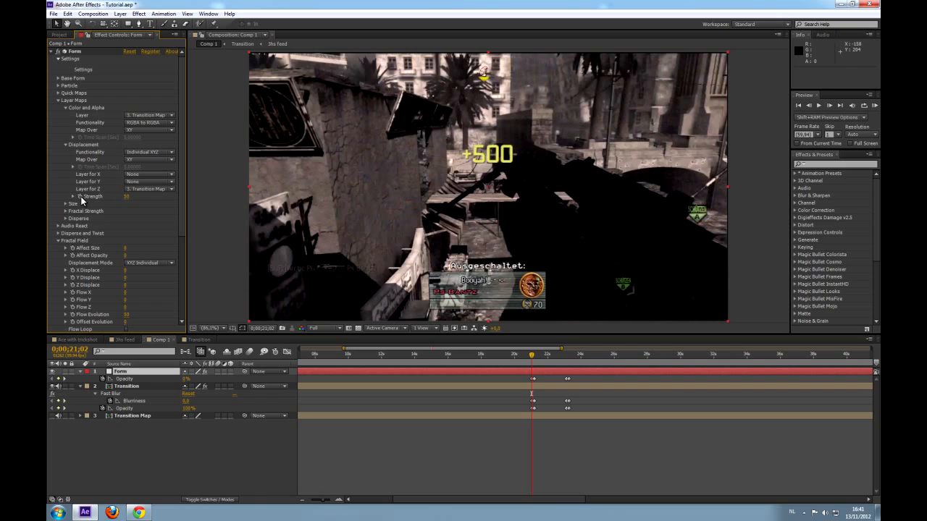
scroll(80, 196, down, 5)
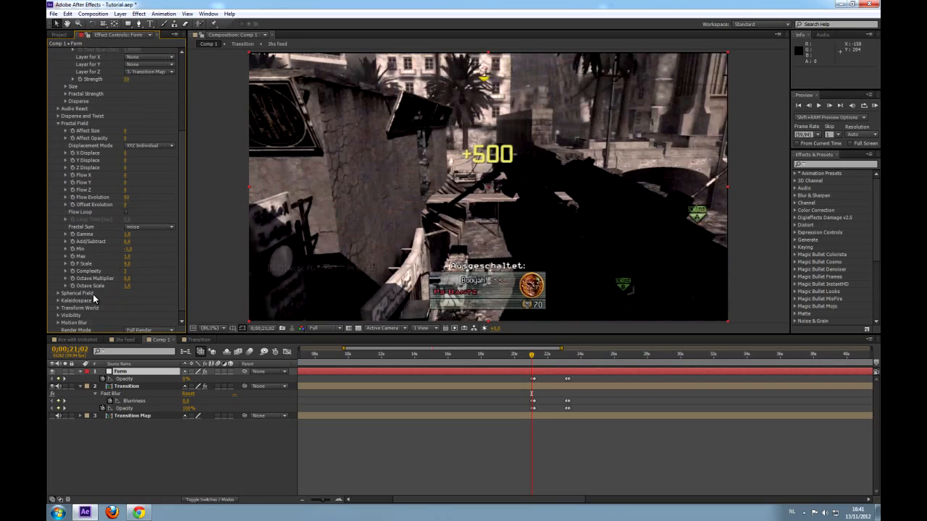
click(58, 116)
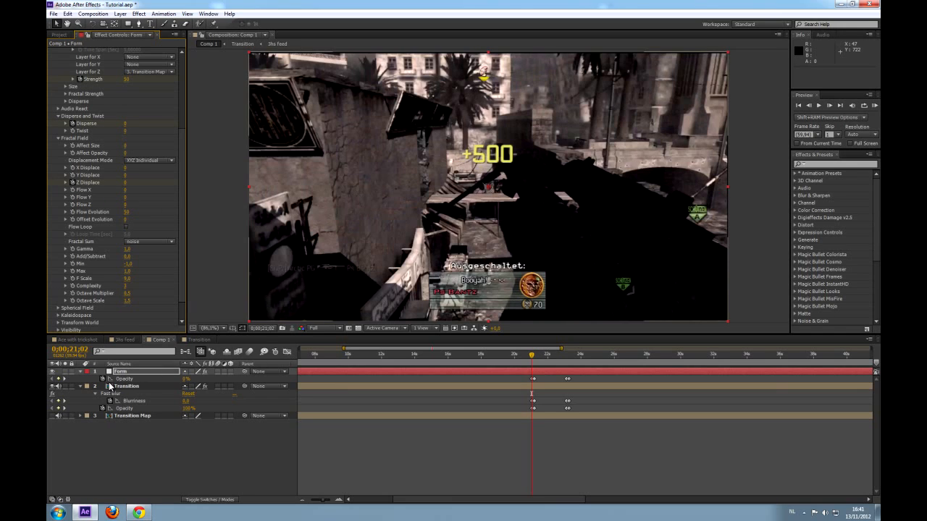
key(u)
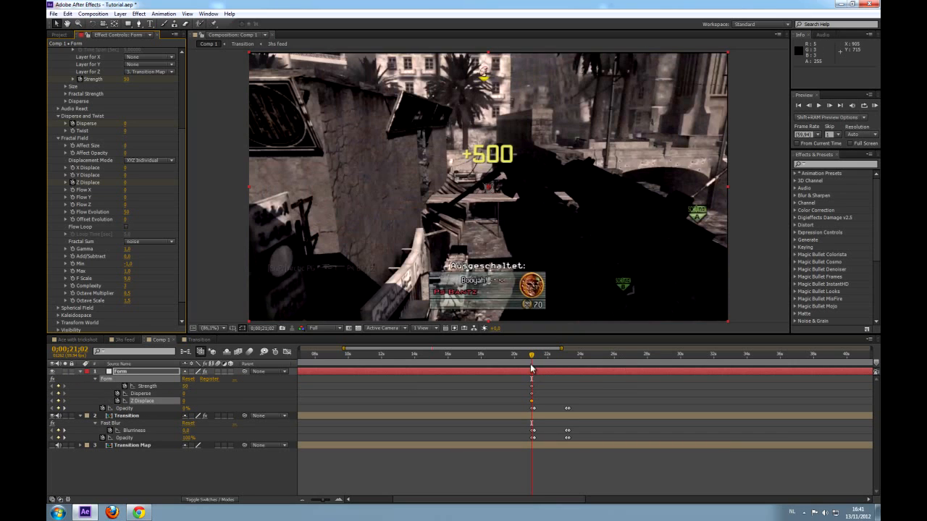
At 0;00;21;12, set Form's Z Displace to about 113 and Disperse to 1.
drag(533, 359, 535, 359)
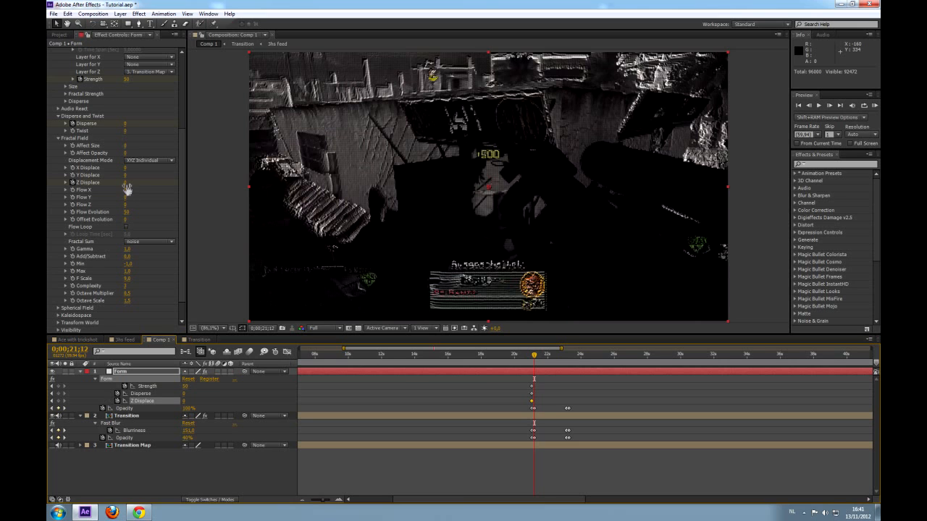
drag(133, 183, 183, 192)
click(126, 124)
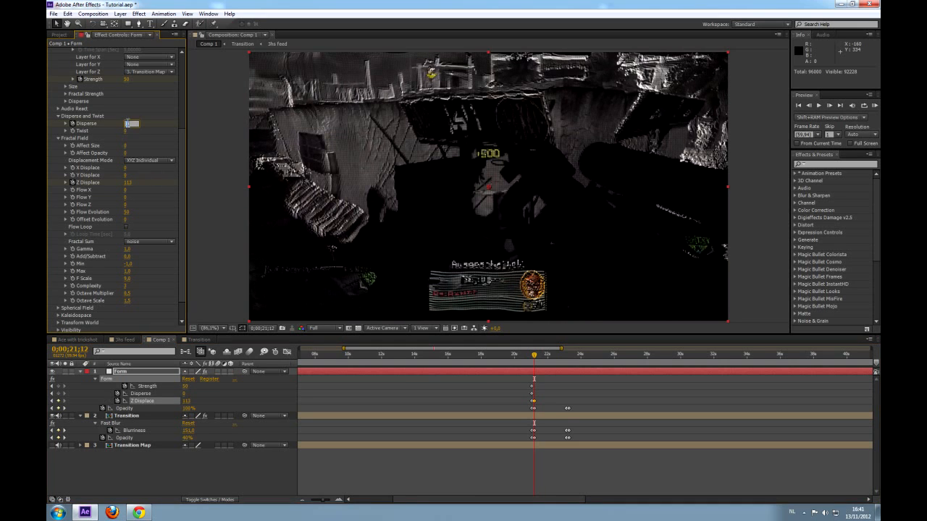
click(151, 145)
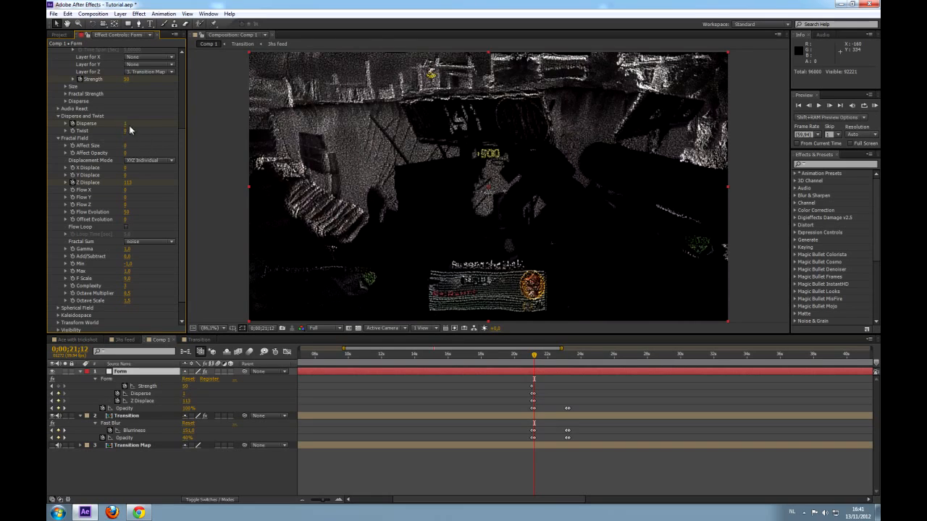
Try higher Disperse values on the Form layer at 0;00;21;12, and set Disperse back to 1.
drag(125, 124, 130, 123)
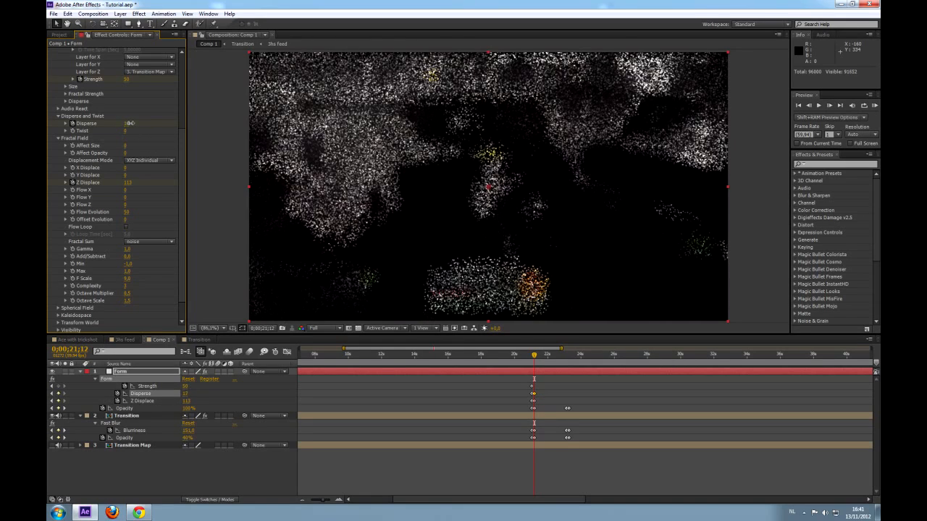
drag(130, 123, 128, 125)
click(128, 125)
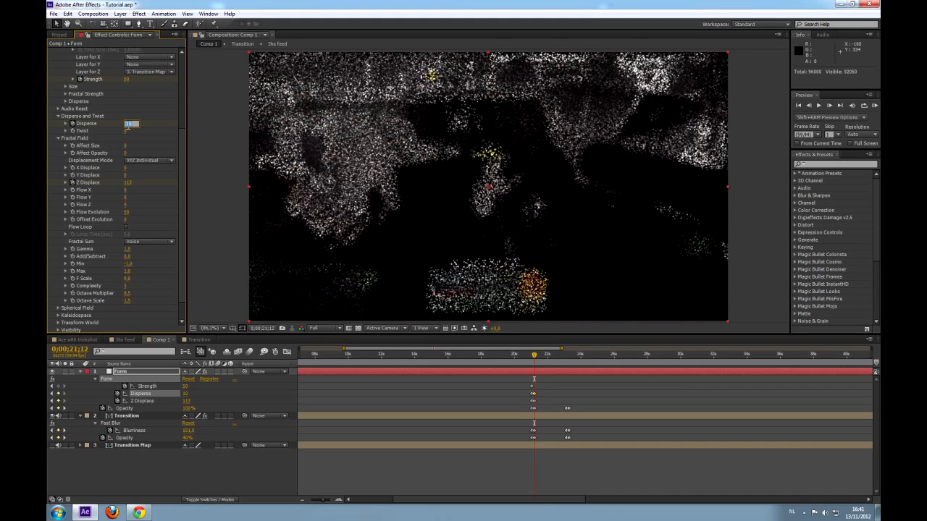
text(1)
key(Return)
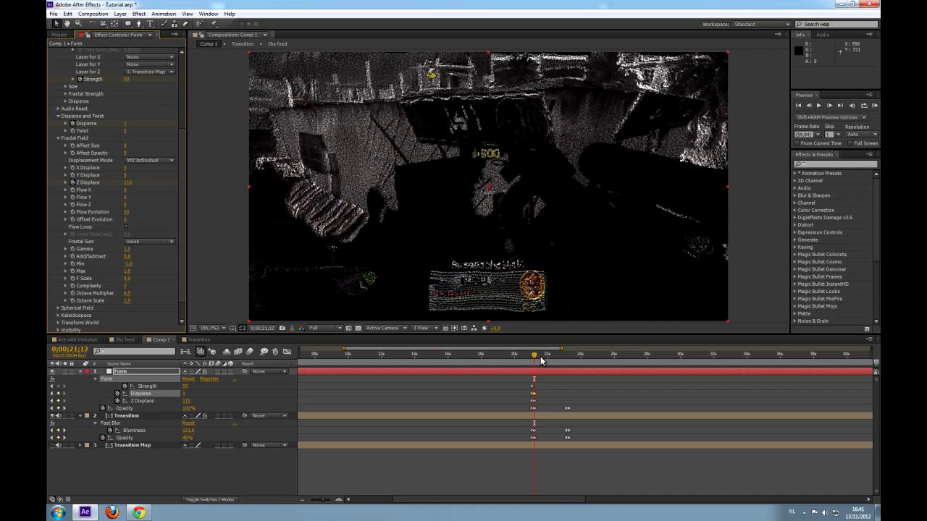
Set the Form layer's displacement Strength to 0 at 0;00;21;02 and to 50 at 0;00;21;12.
drag(534, 355, 532, 356)
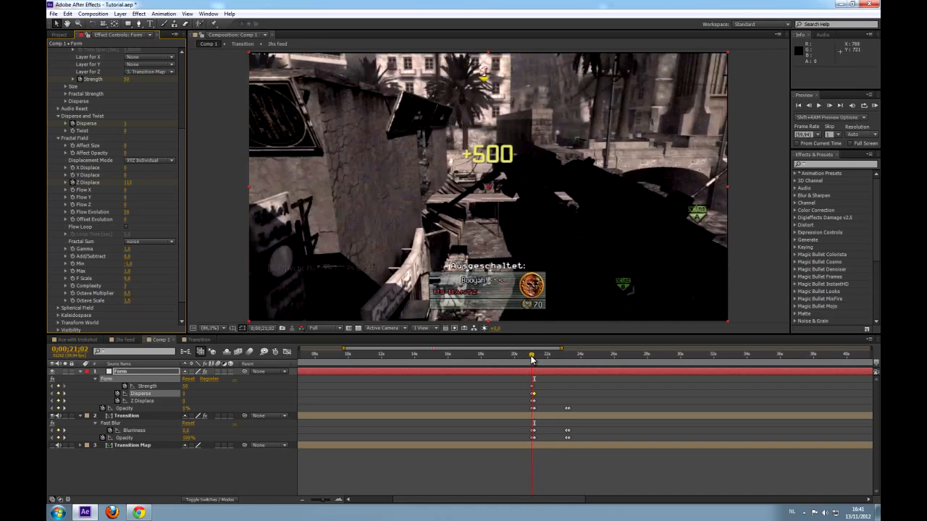
click(128, 80)
key(Return)
drag(532, 357, 534, 356)
click(126, 80)
text(10)
key(Return)
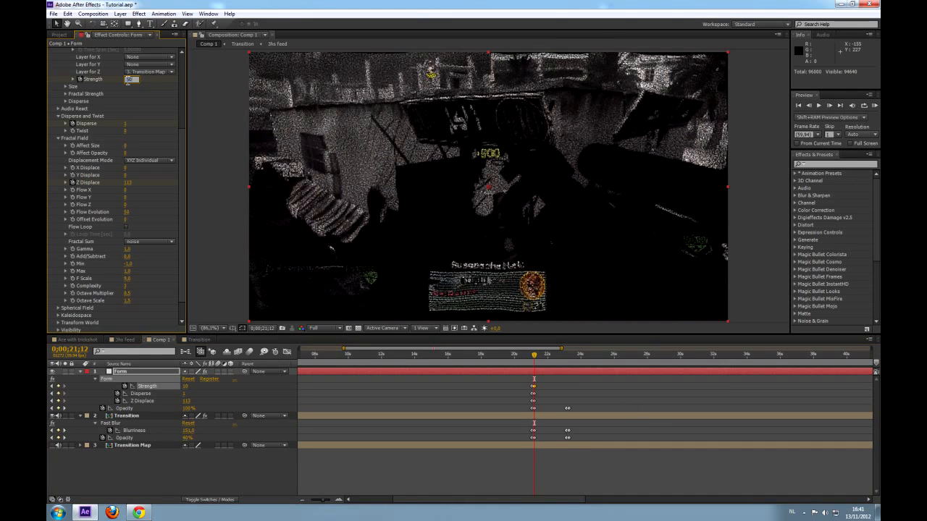
key(Return)
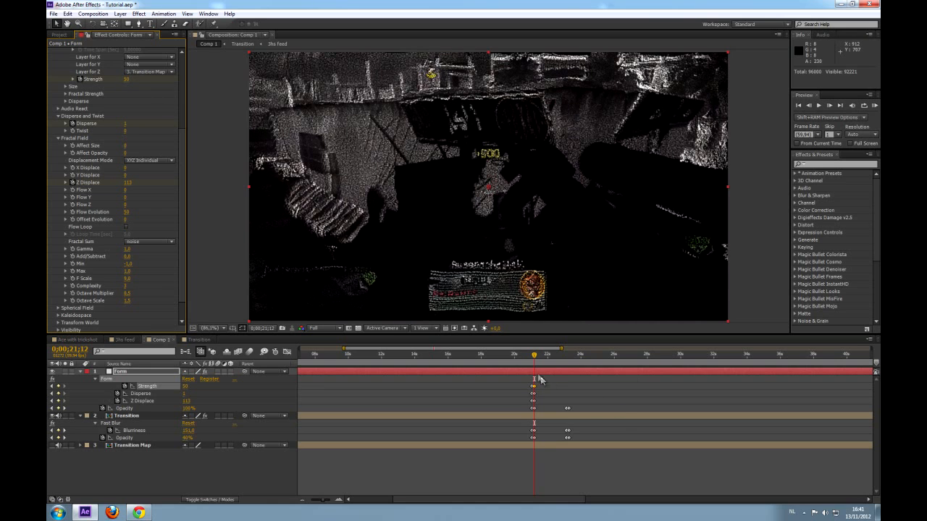
mouse_move(535, 391)
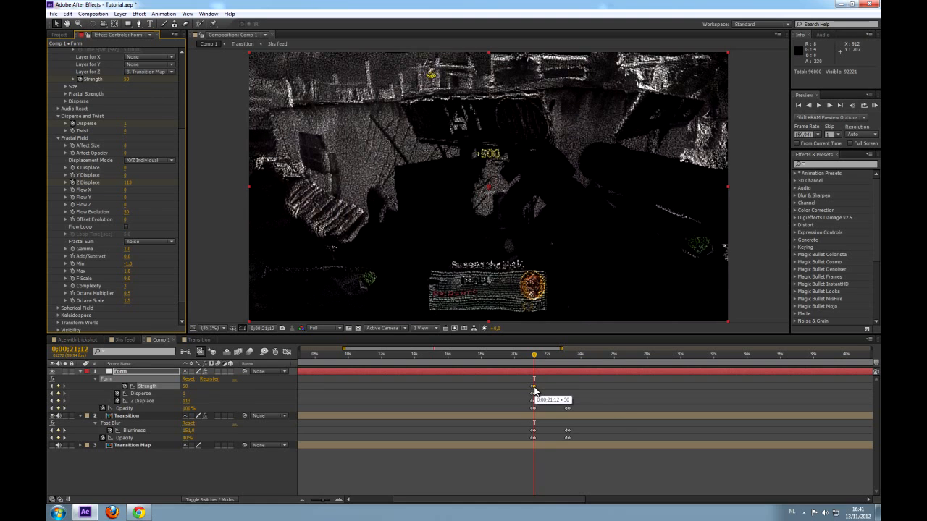
drag(534, 389, 549, 392)
key(ctrl+z)
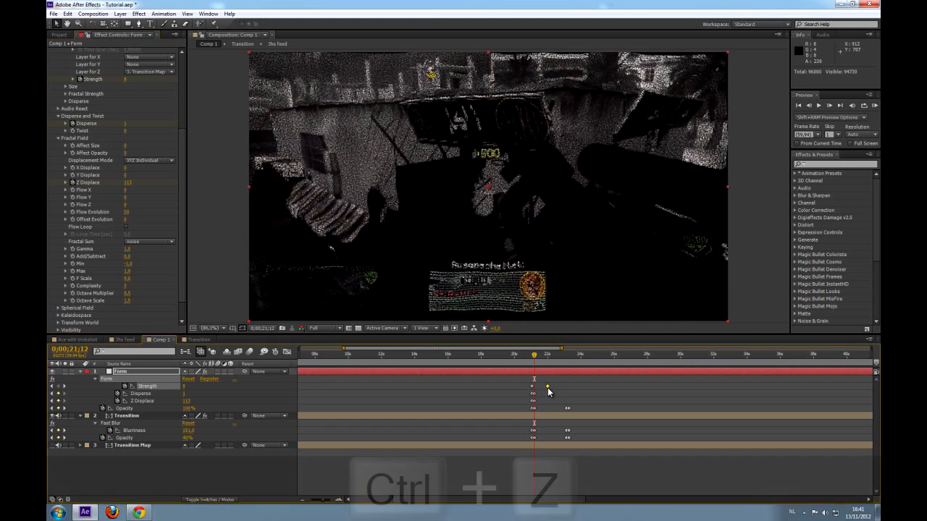
Move Form's second Disperse keyframe to just past 22 seconds and shift the other opening Form keyframes a few frames earlier.
drag(535, 396, 553, 398)
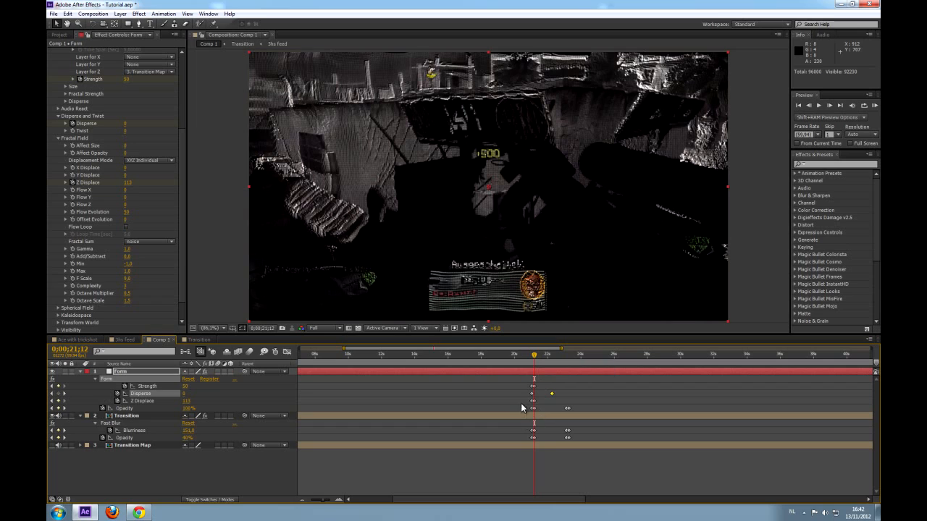
click(533, 388)
drag(532, 389, 535, 407)
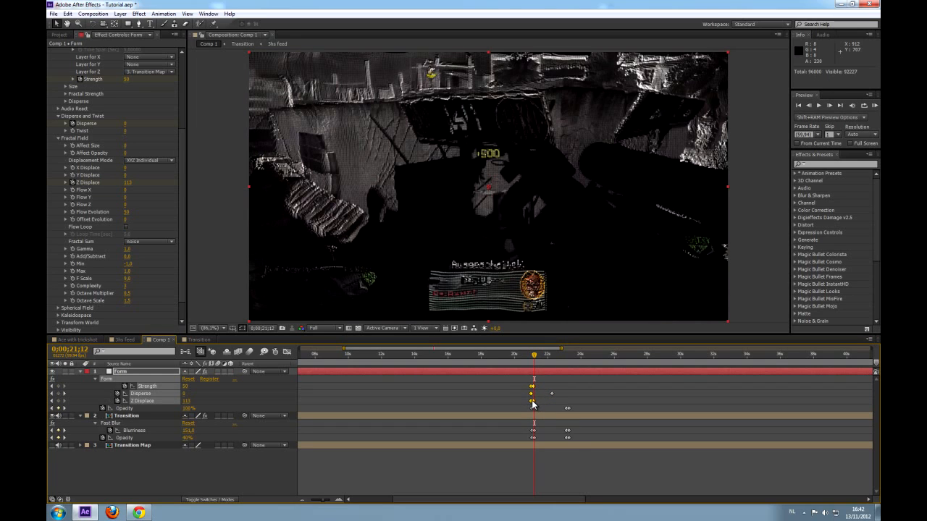
drag(532, 401, 533, 409)
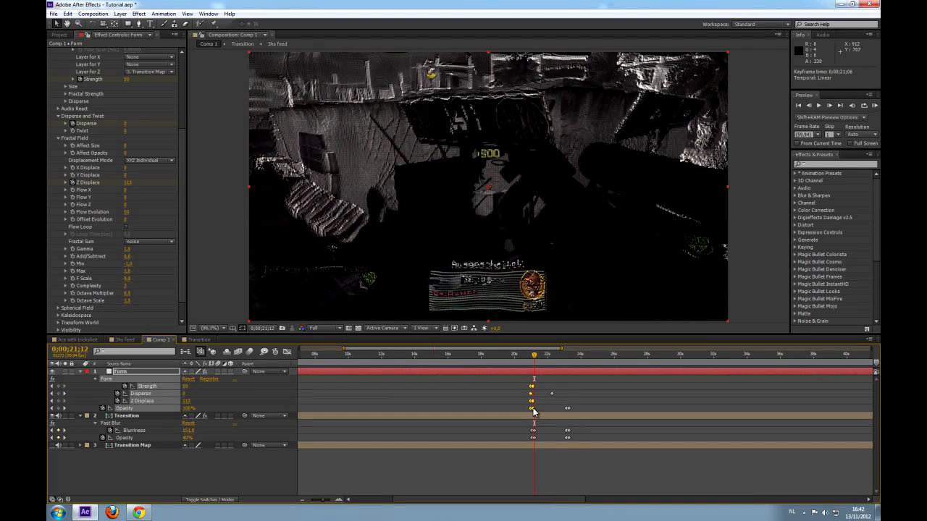
drag(533, 358, 533, 359)
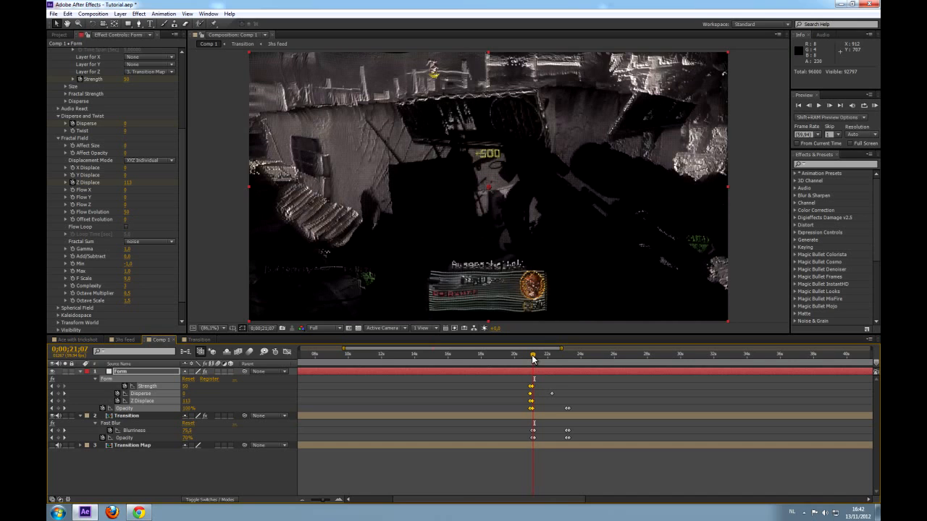
mouse_move(534, 358)
mouse_down()
mouse_move(543, 358)
mouse_move(533, 360)
mouse_up()
Set the composition preview resolution to Half and raise Form's Z Displace to 275 at 0;00;21;06.
click(326, 328)
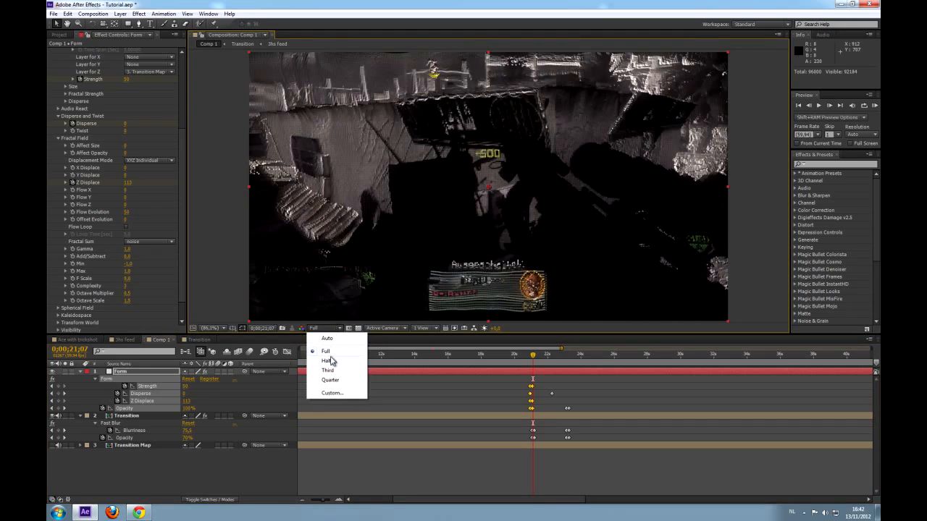
click(331, 358)
mouse_move(533, 356)
mouse_down()
mouse_move(545, 359)
mouse_move(532, 359)
mouse_up()
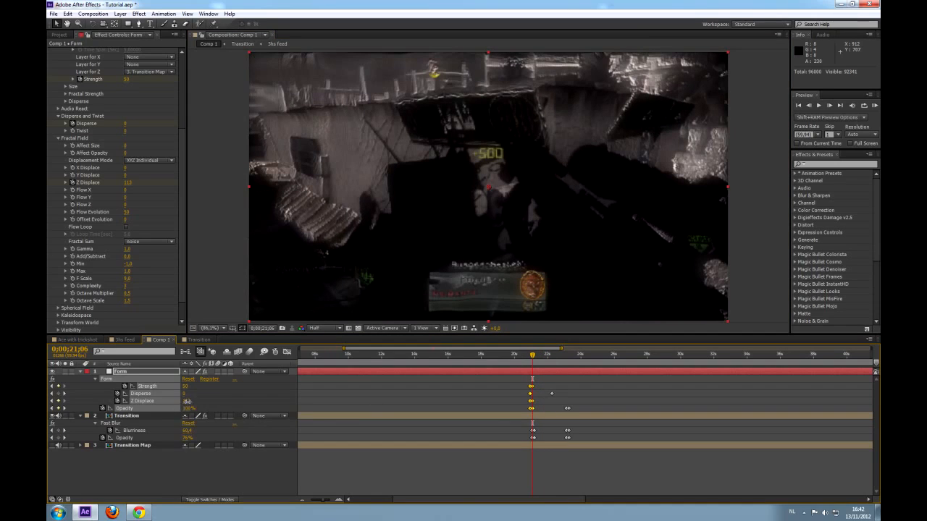
drag(193, 402, 258, 401)
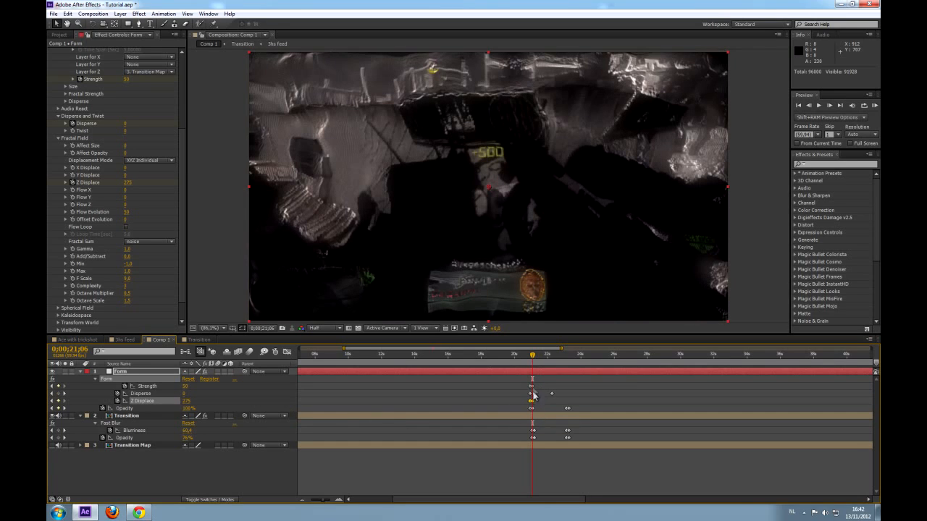
drag(533, 356, 529, 358)
drag(528, 357, 533, 358)
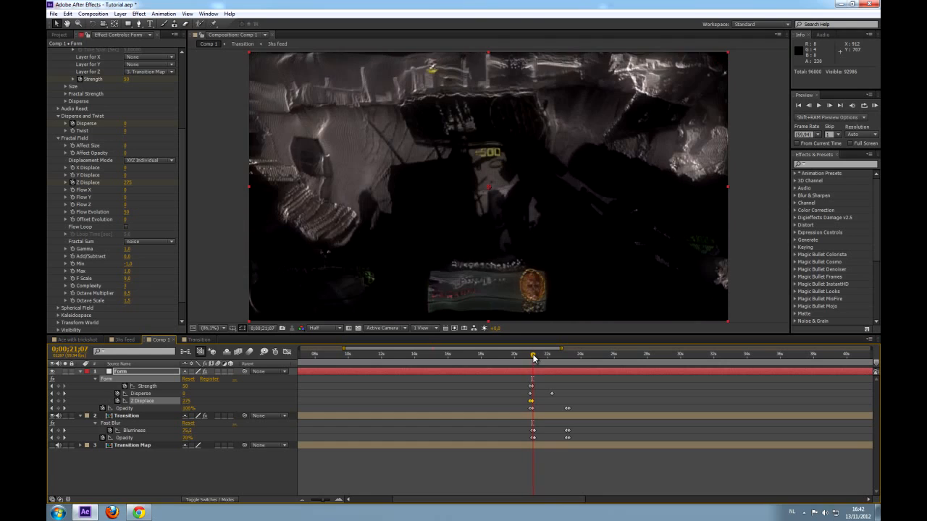
Try starting the Transition layer's opening blur and opacity keyframes earlier, with Form's opening keyframes shifted slightly later.
drag(526, 429, 533, 439)
drag(525, 381, 534, 409)
click(540, 423)
click(529, 356)
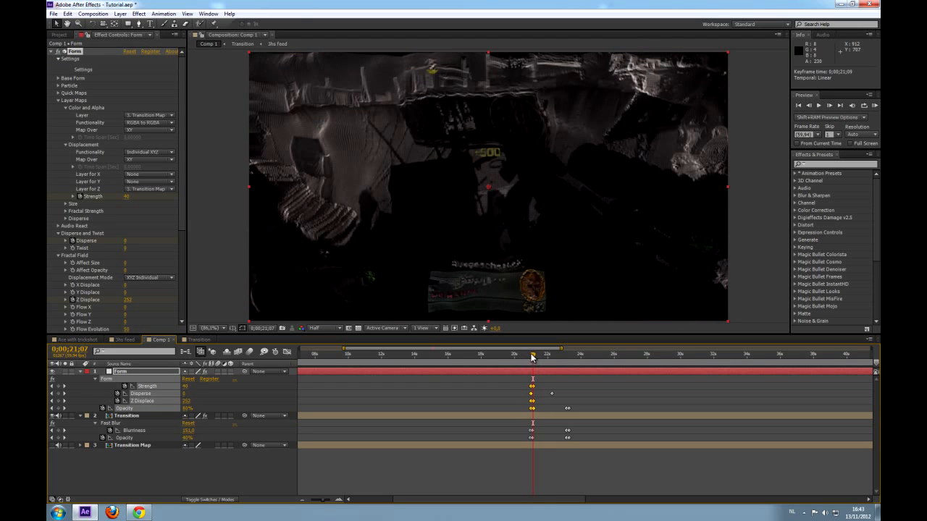
key(Page_Up)
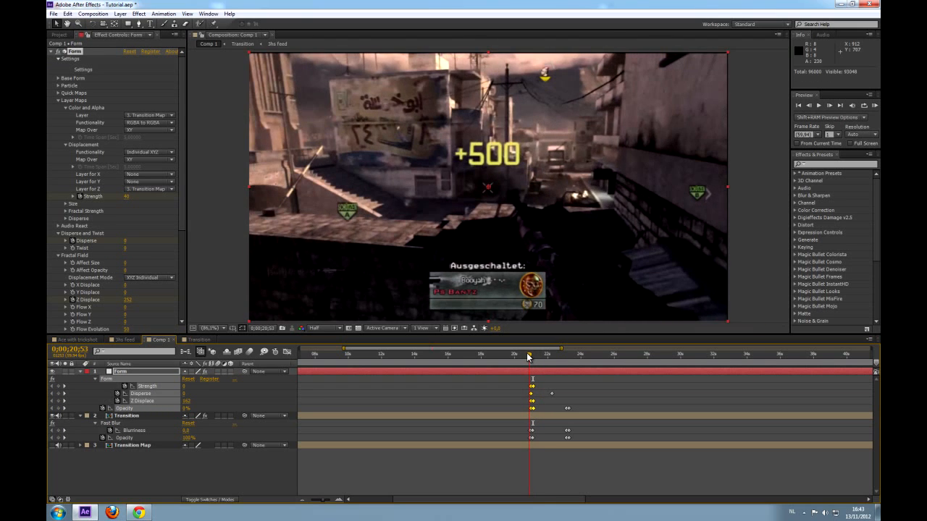
click(529, 356)
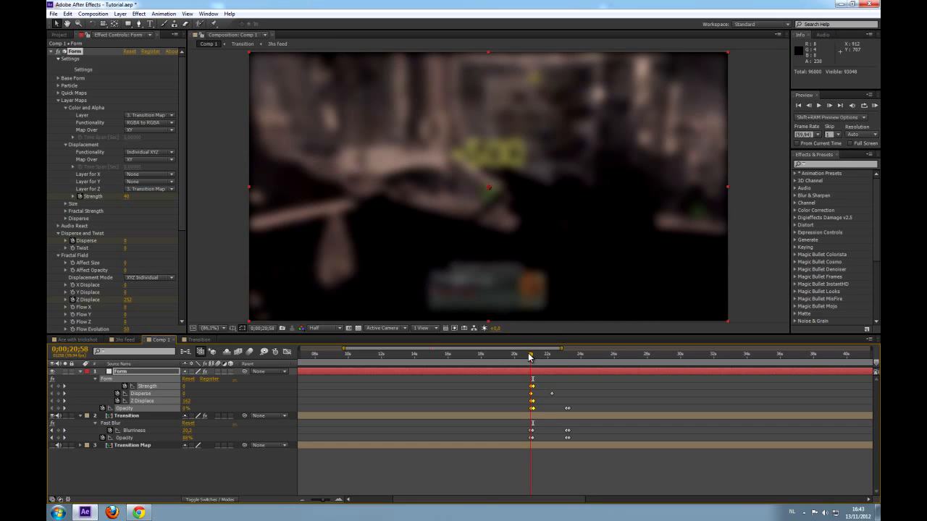
Move Transition's opening blur and opacity keyframes back later and Form's opening keyframes ahead of them, with Form's second set at 0;00;21;04.
drag(526, 428, 536, 443)
click(525, 379)
drag(526, 383, 533, 410)
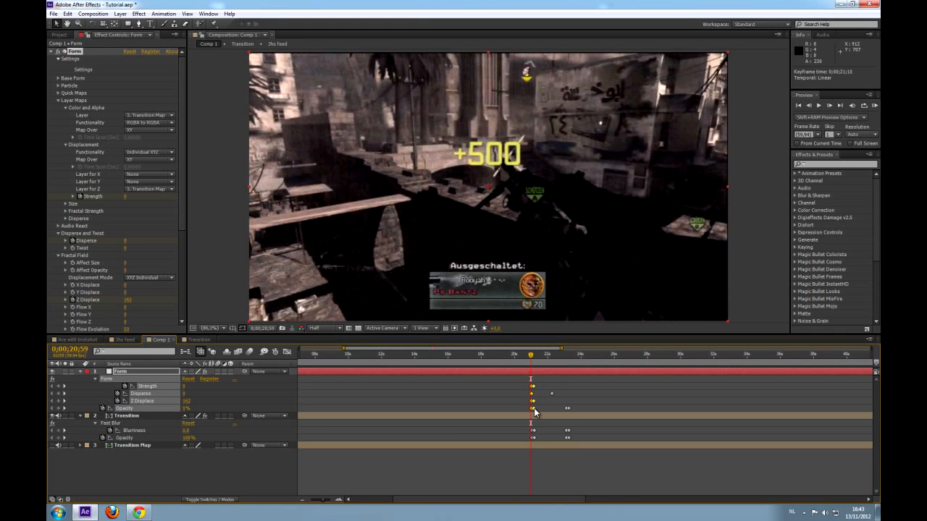
drag(535, 412, 533, 412)
Move Form's second Disperse keyframe to about 0;00;22;05, and at 0;00;21;04 set Z Displace to 346 and Strength to 70.
drag(531, 360, 548, 356)
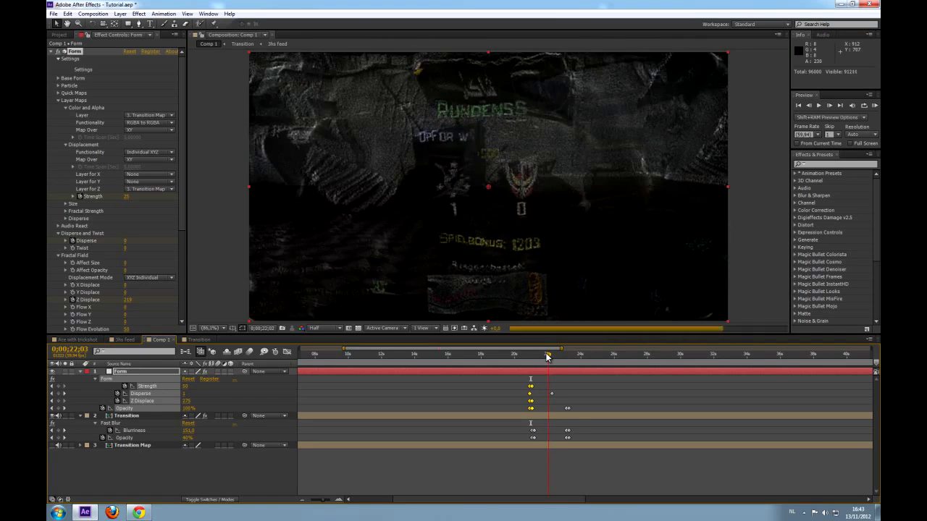
click(551, 395)
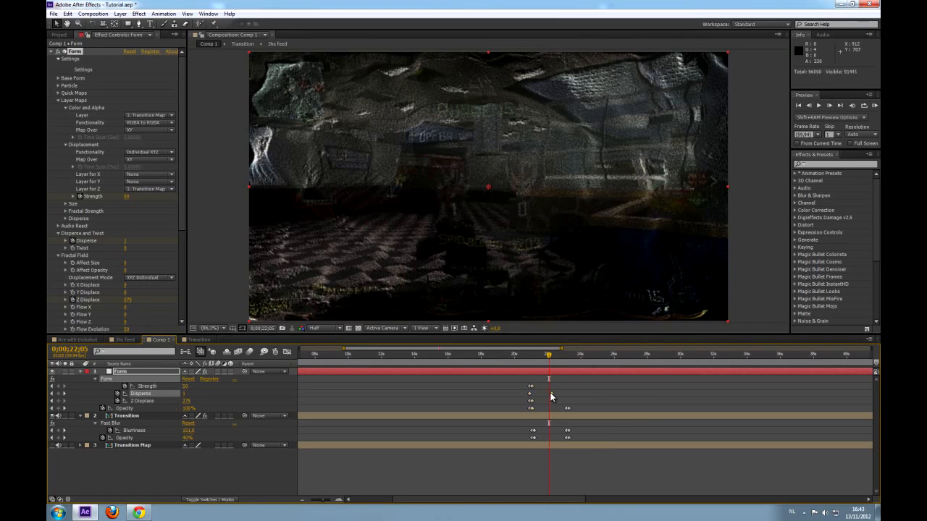
key(ctrl+v)
drag(548, 360, 533, 360)
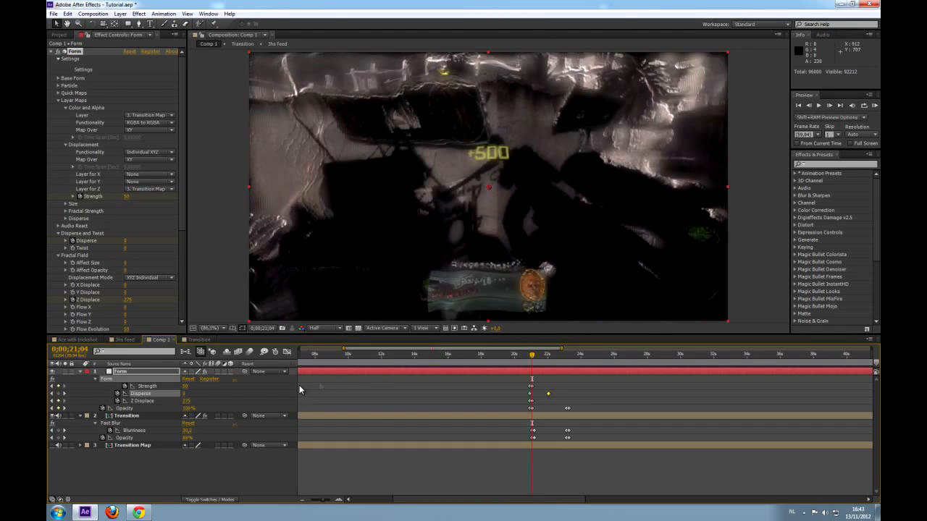
drag(190, 406, 203, 386)
Shift Form's two closing Opacity keyframes slightly later, with the last one at 0;00;23;22.
drag(534, 359, 564, 363)
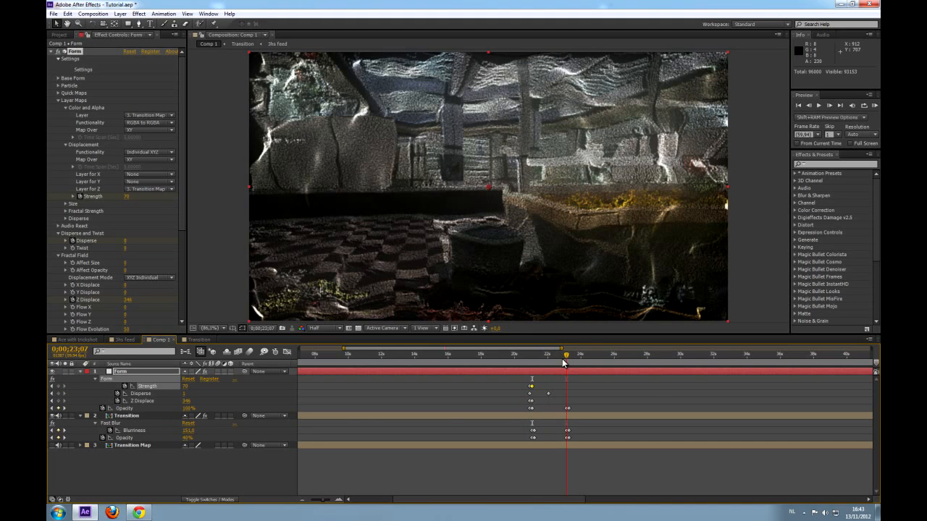
click(568, 408)
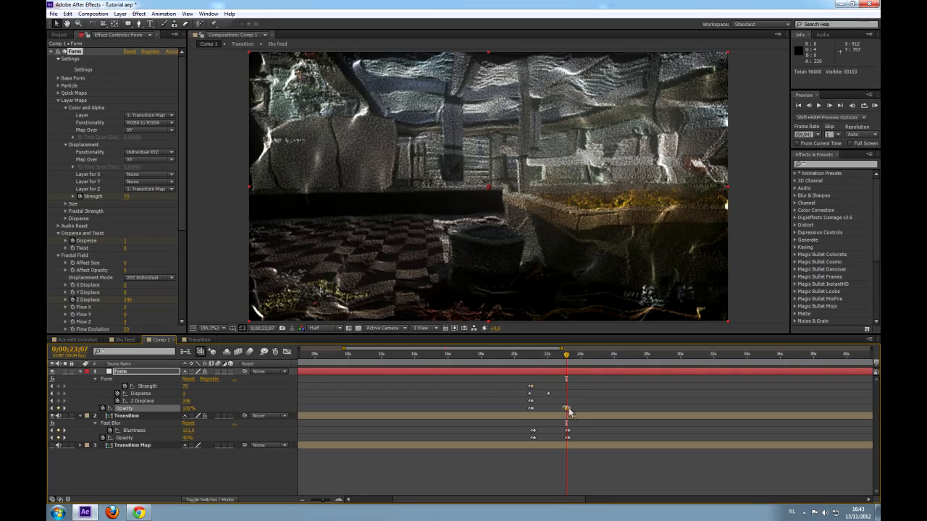
click(567, 409)
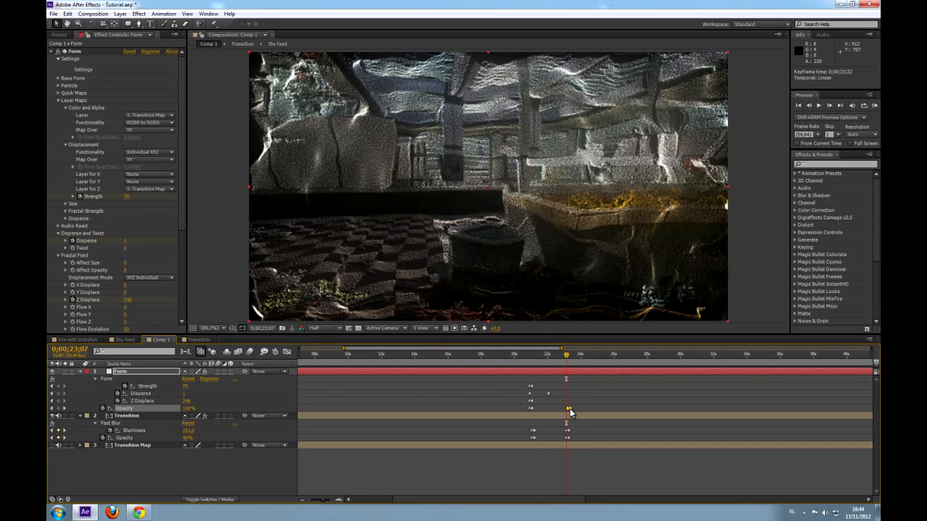
Add keyframes for Form's Strength, Disperse and Z Displace at 0;00;23;12, keeping their current values.
click(568, 357)
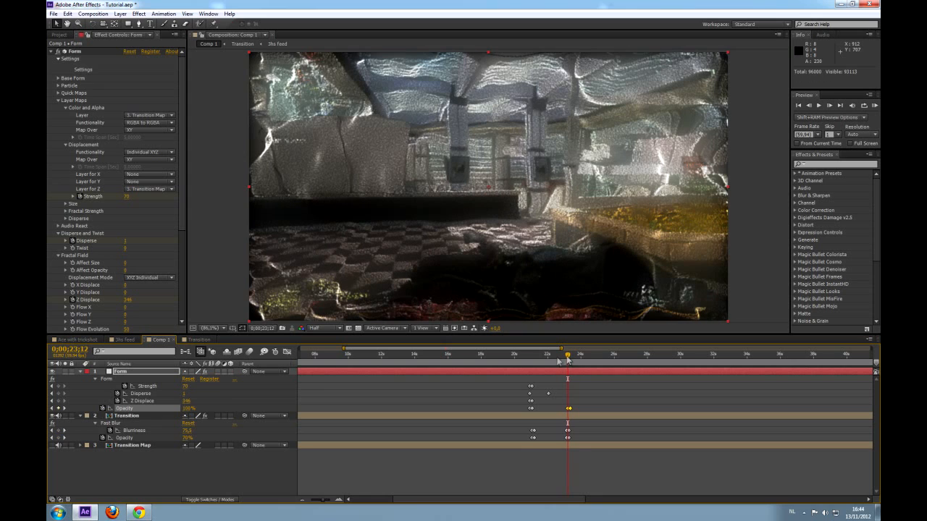
click(59, 386)
click(59, 394)
click(59, 401)
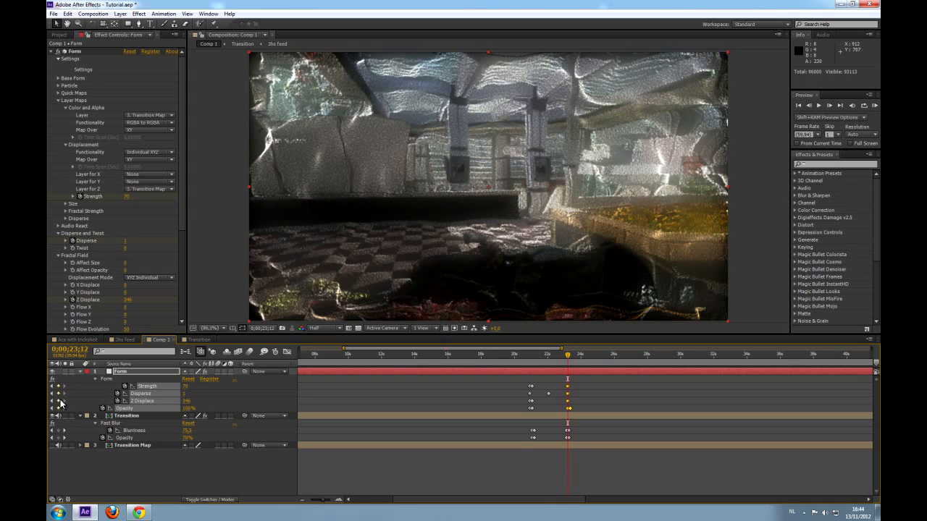
At 0;00;23;22, set Form's Strength, Disperse and Z Displace to 0.
click(106, 379)
drag(570, 359, 571, 357)
click(187, 387)
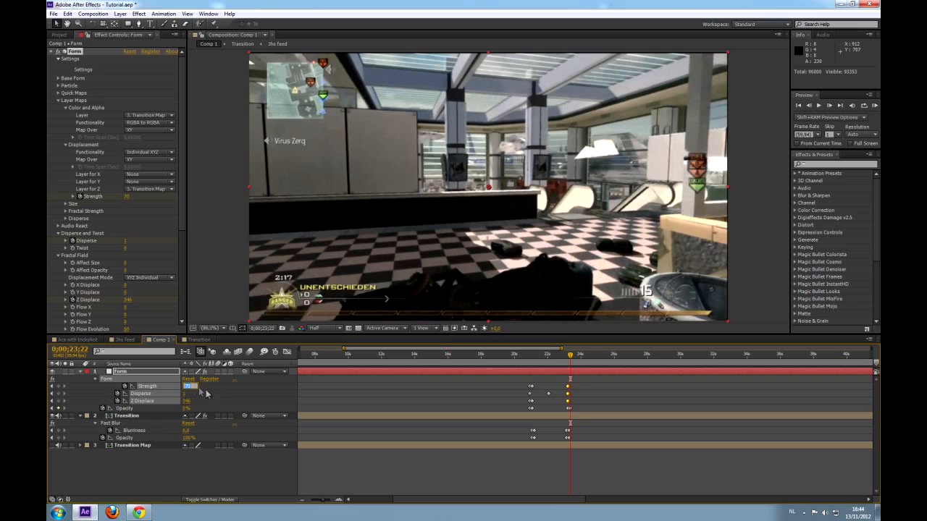
click(184, 394)
text(0)
click(188, 401)
text(0)
click(223, 397)
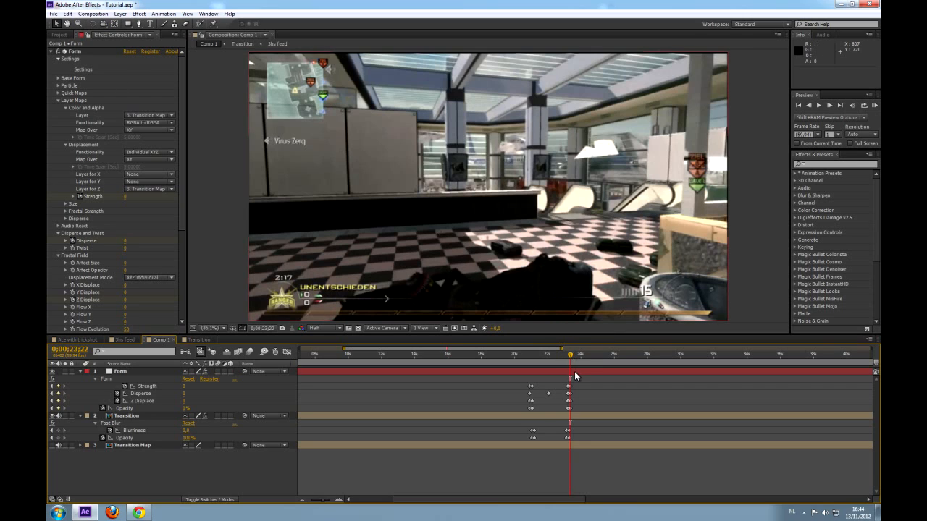
Create a null object and rename it Camera Control.
click(122, 15)
mouse_move(215, 27)
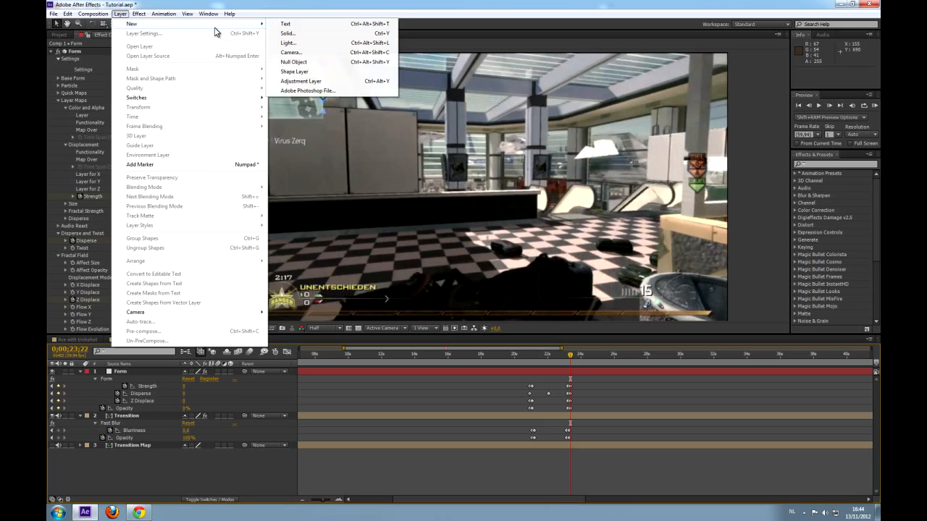
click(297, 62)
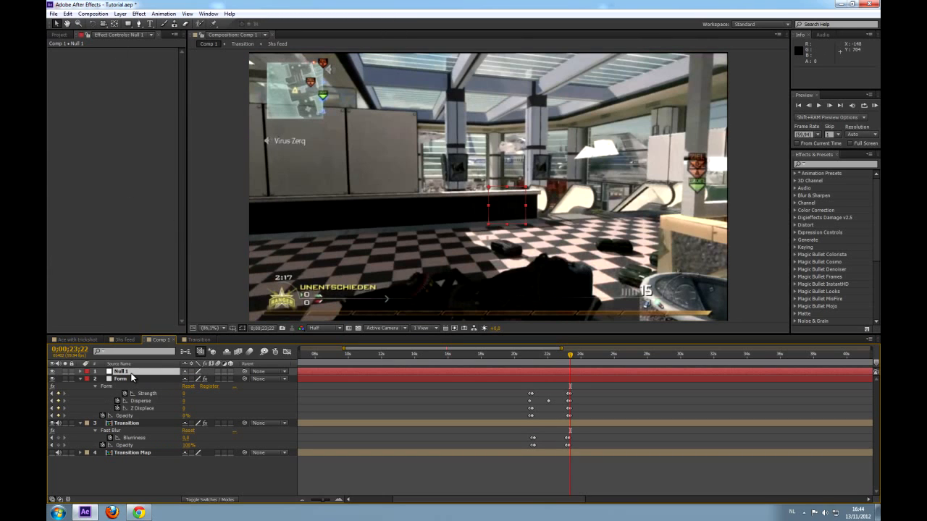
key(Return)
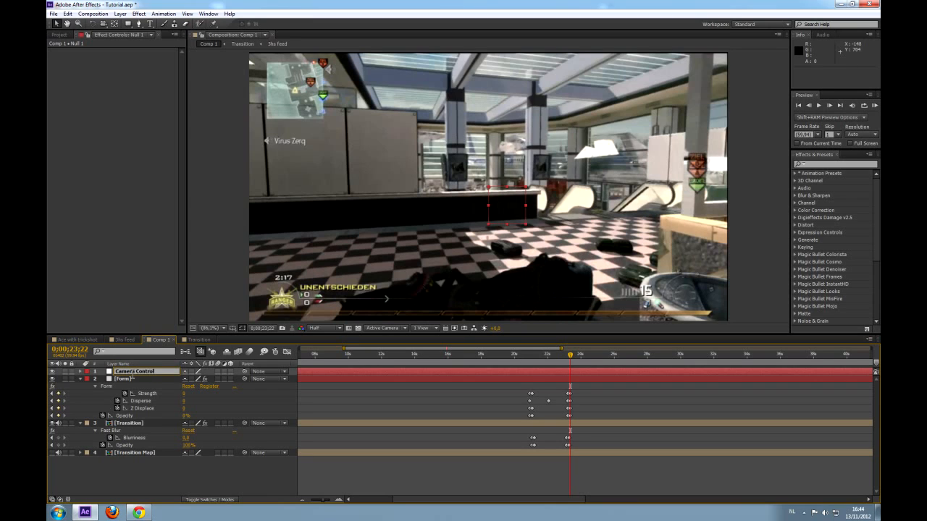
key(Return)
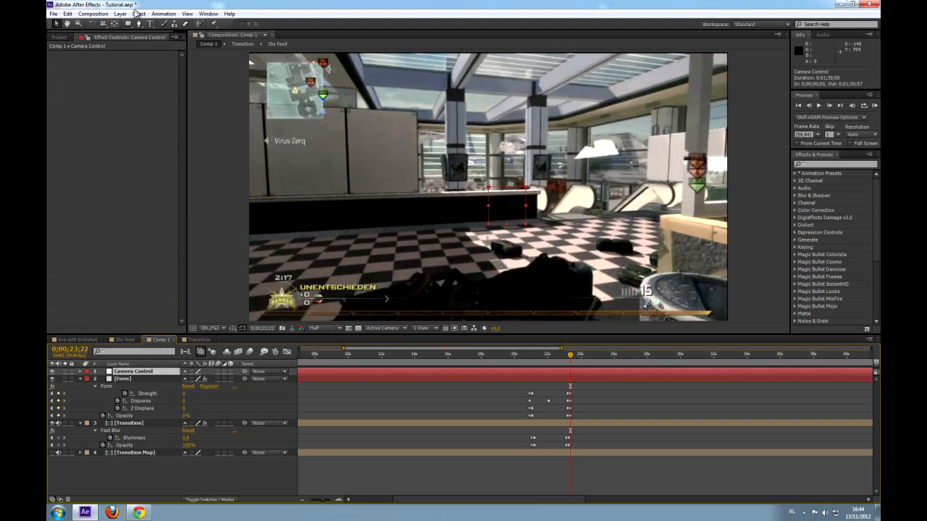
Add a two-node 35mm camera named Camera 1, parent it to the Camera Control null, and select the null.
click(123, 13)
mouse_move(132, 24)
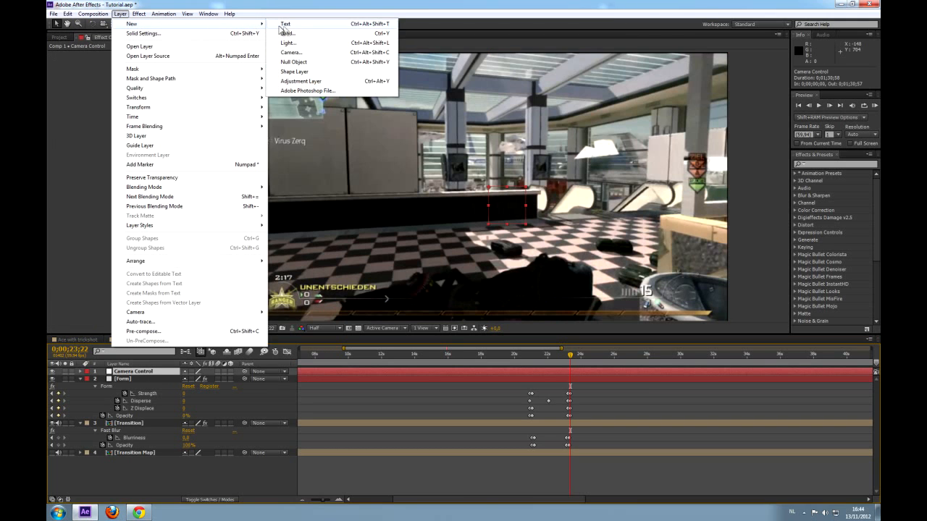
click(308, 56)
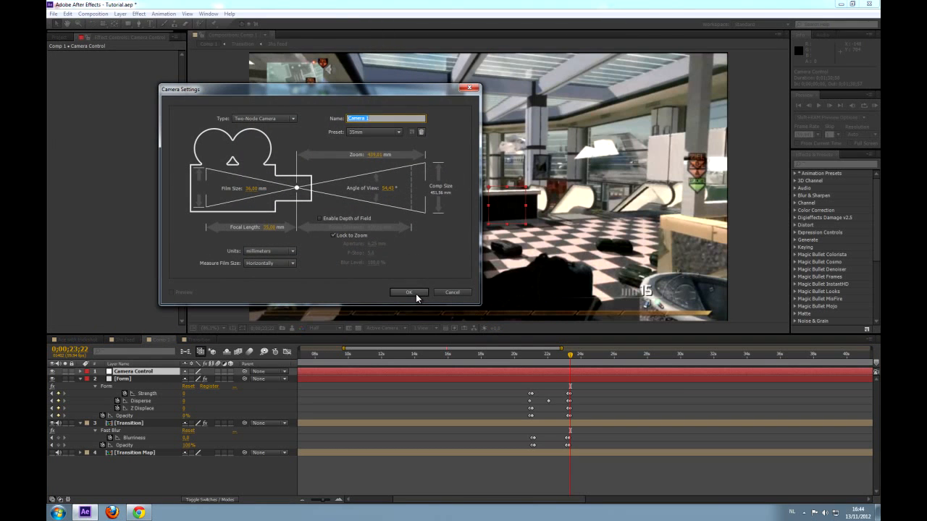
click(415, 293)
drag(244, 371, 149, 378)
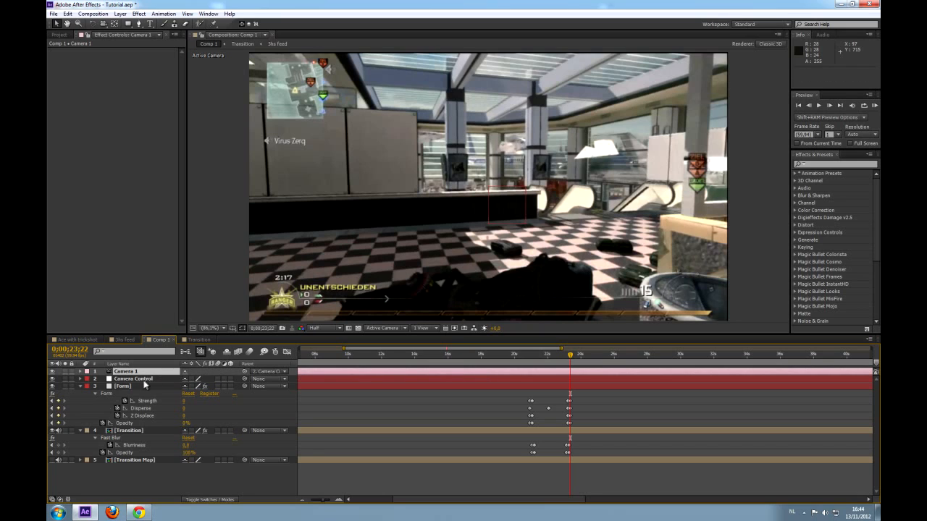
click(143, 378)
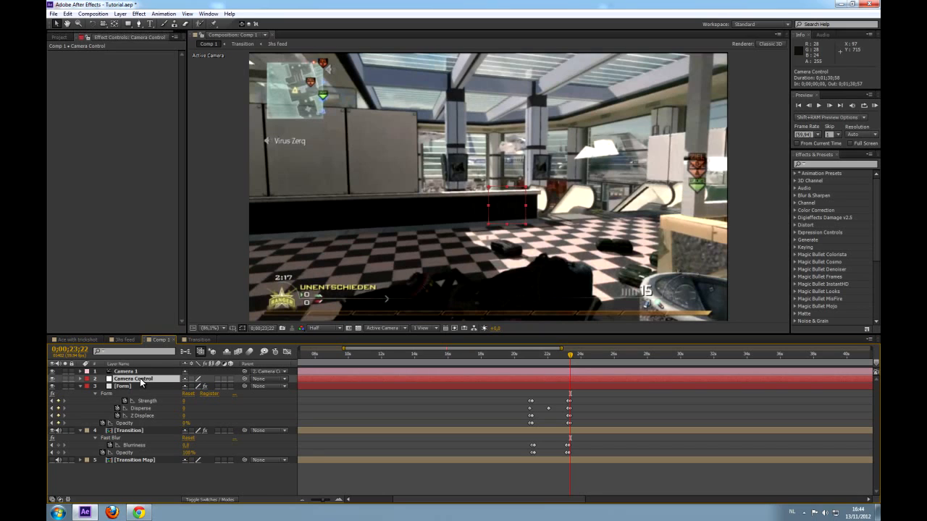
Make the Camera Control null a 3D layer and start keyframing its Y Rotation at 0;00;21;02.
click(230, 378)
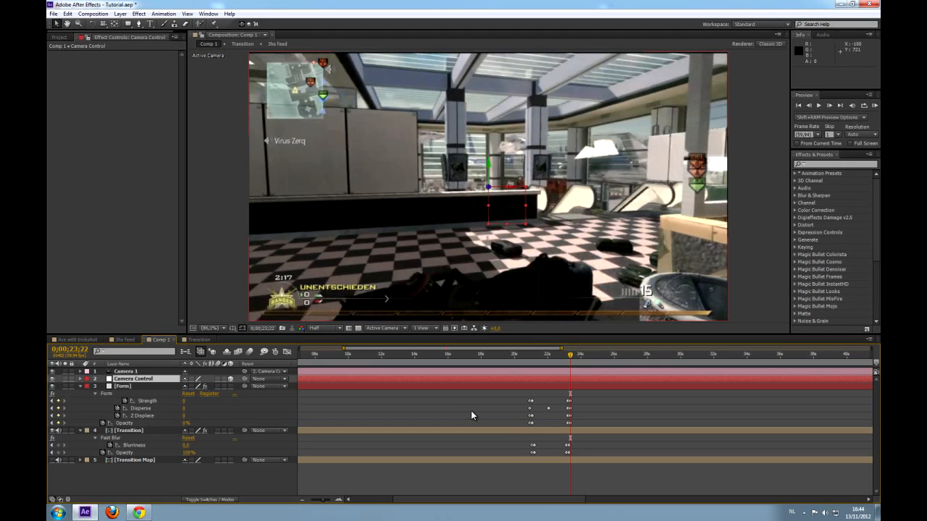
key(r)
drag(571, 356, 532, 361)
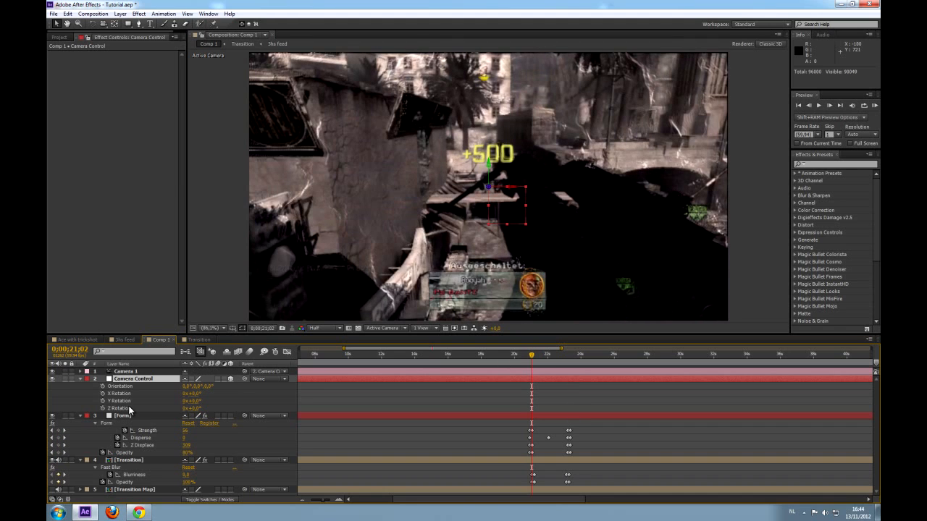
click(102, 402)
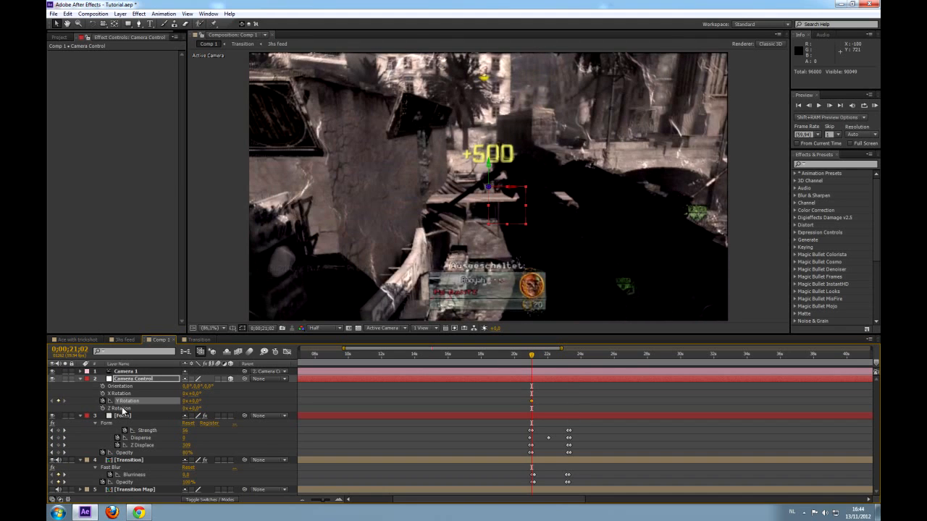
At 0;00;22;03, turn the Camera Control null to about 61° of Y Rotation.
drag(531, 359, 547, 359)
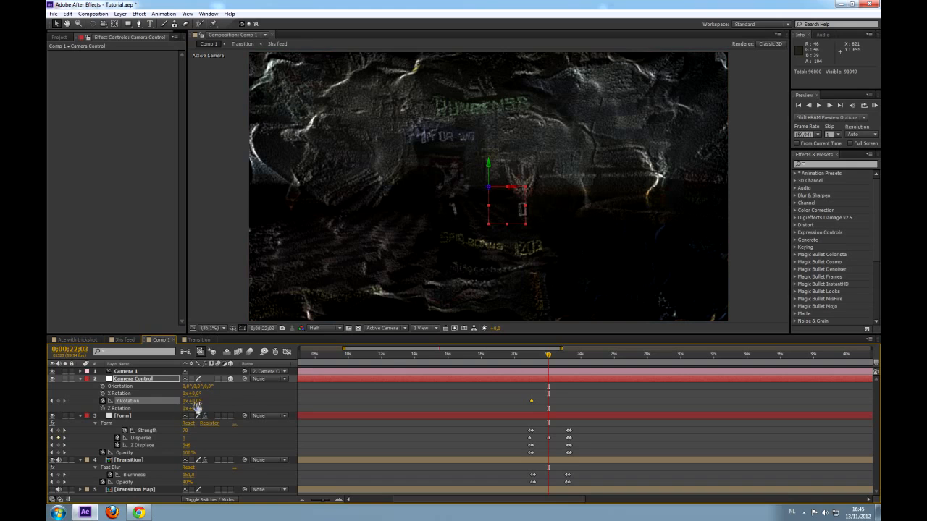
drag(196, 404, 227, 406)
Switch to Chrome, play the Xoogle Training video from about 0:29 as a reference, and return to After Effects.
click(138, 512)
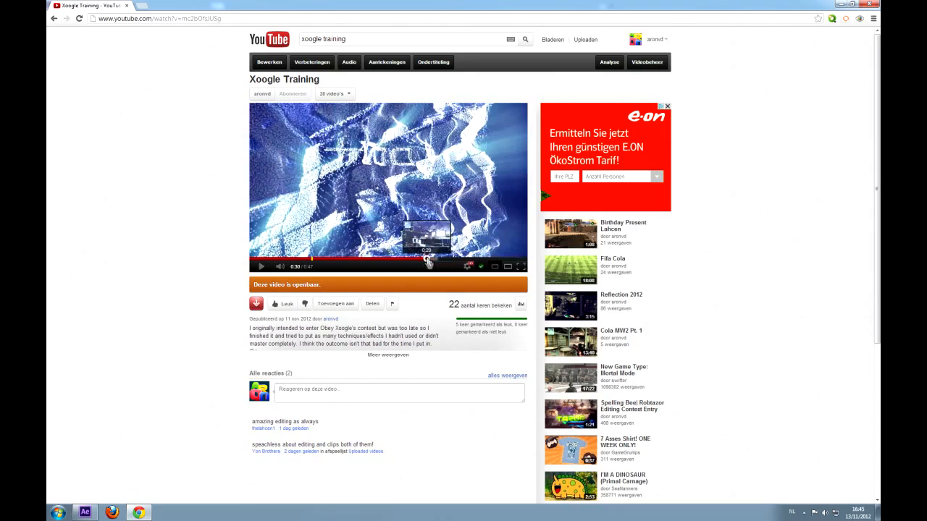
click(428, 259)
click(406, 218)
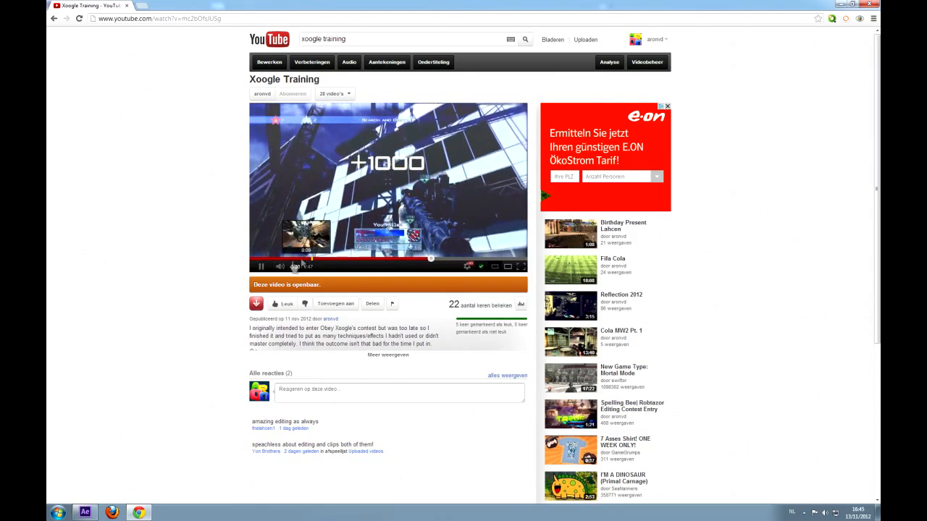
click(139, 513)
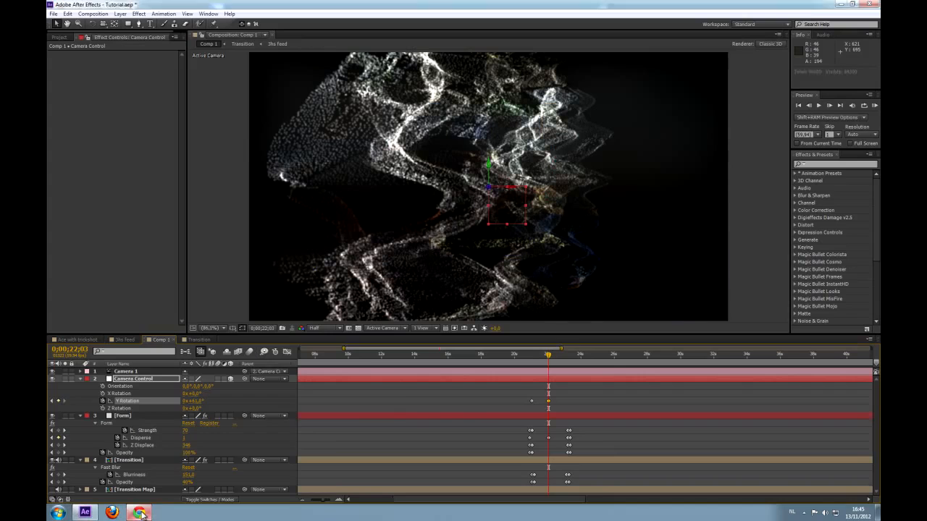
Set the Camera Control null's Y Rotation keyframe at 0;00;22;03 to 90°.
drag(548, 357, 548, 364)
drag(192, 402, 144, 405)
click(196, 402)
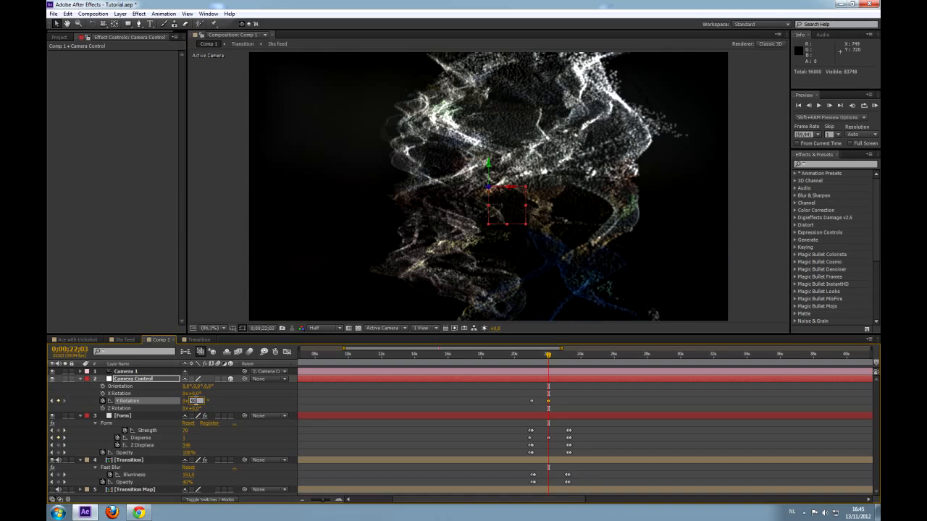
text(80)
key(Return)
At 0;00;23;12, set the Camera Control null's Y Rotation to 180°.
drag(550, 356, 558, 358)
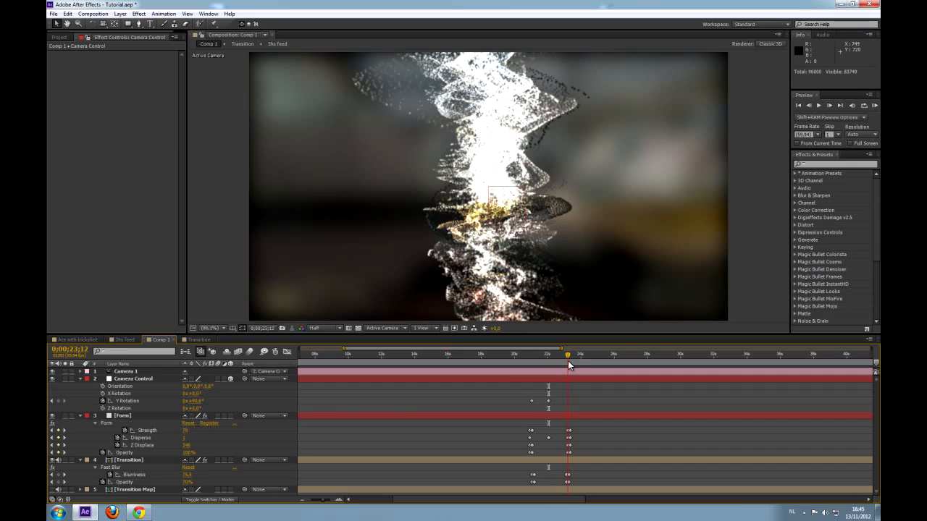
drag(197, 406, 241, 405)
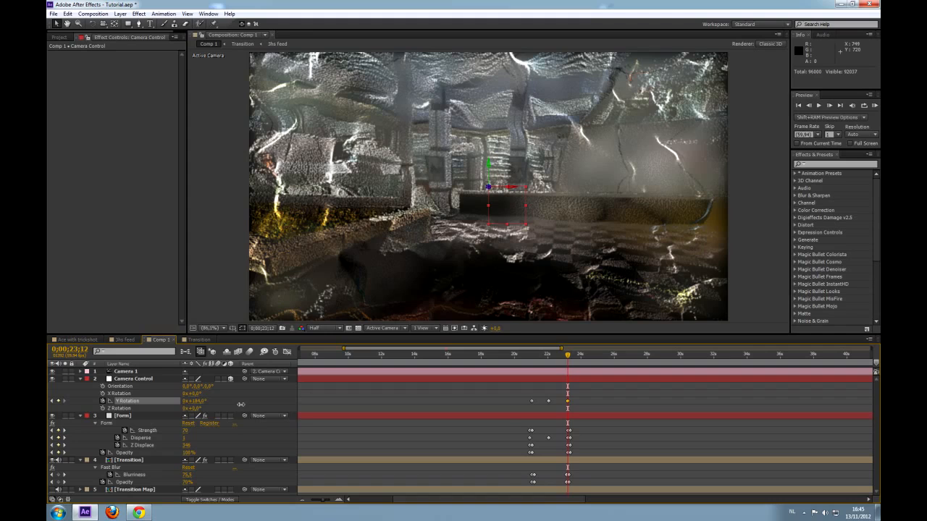
click(196, 401)
text(180)
key(Return)
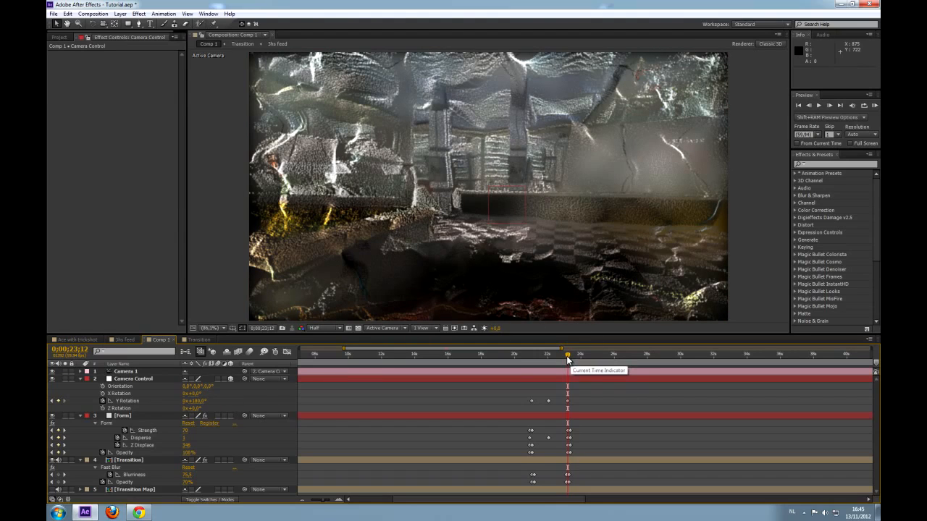
Scrub through the second half of the camera rotation and on to 0;00;23;56 to examine the clip's orientation.
click(568, 358)
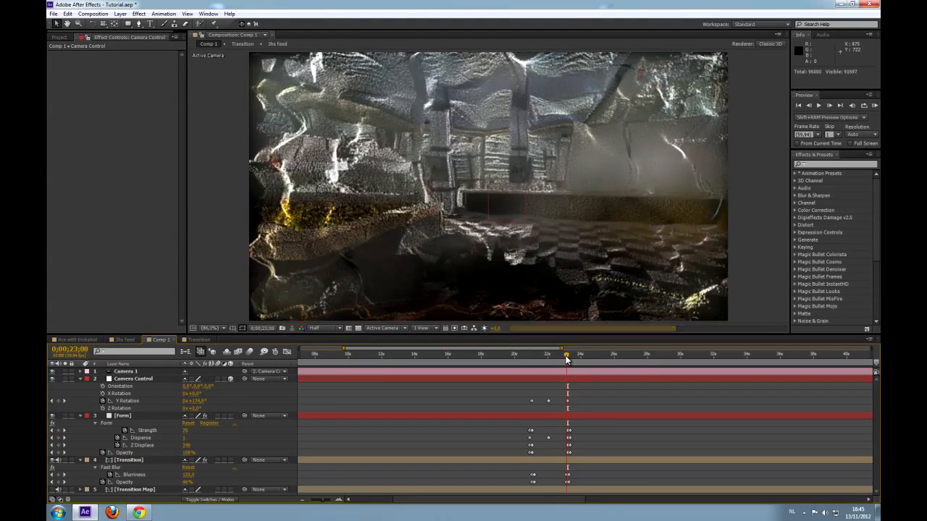
drag(568, 358, 562, 357)
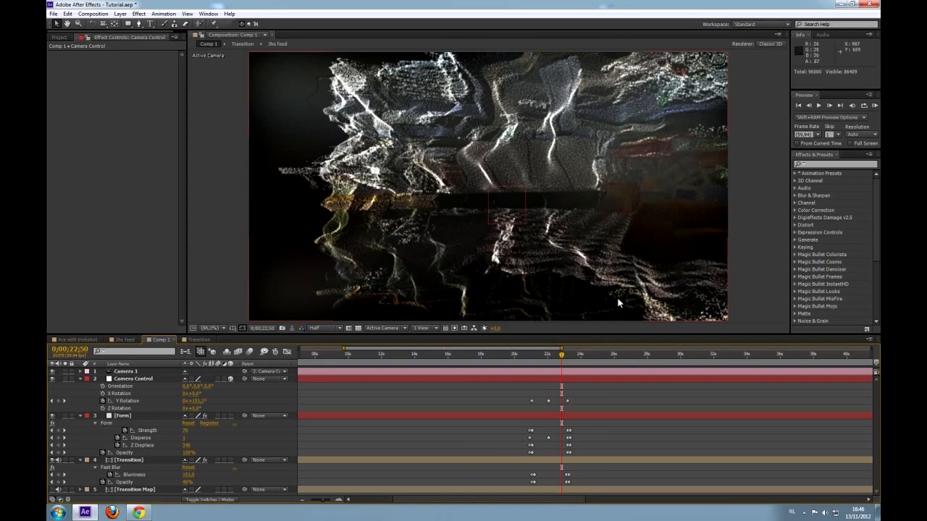
mouse_move(561, 357)
mouse_down()
mouse_move(539, 356)
mouse_move(558, 357)
mouse_up()
drag(558, 355, 564, 356)
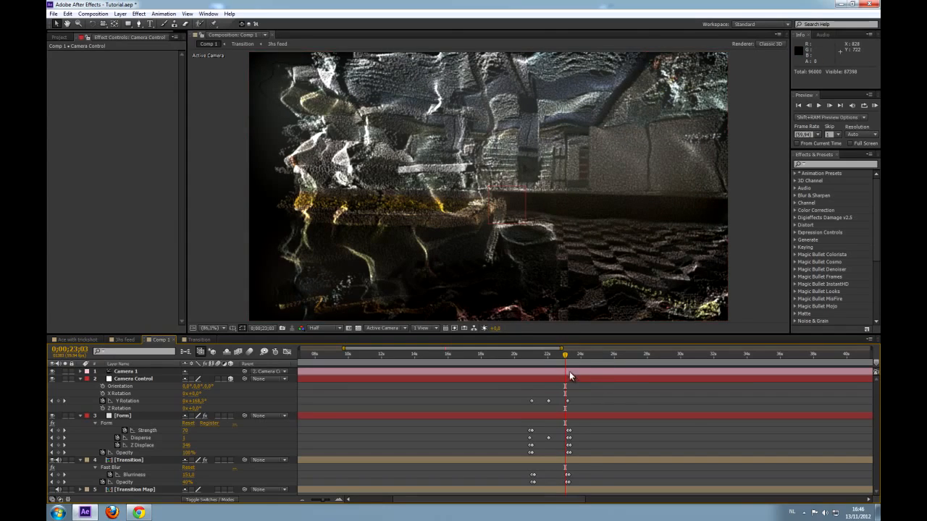
drag(566, 360, 560, 357)
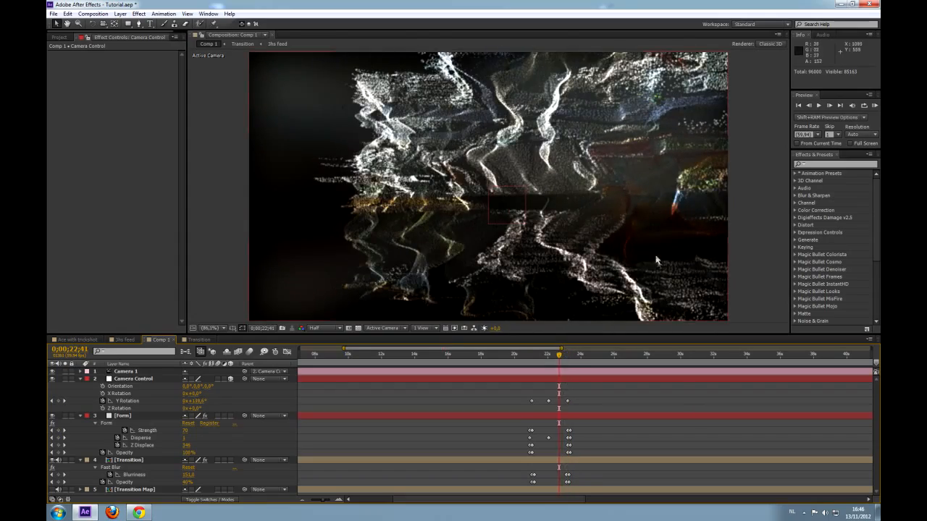
drag(562, 358, 581, 359)
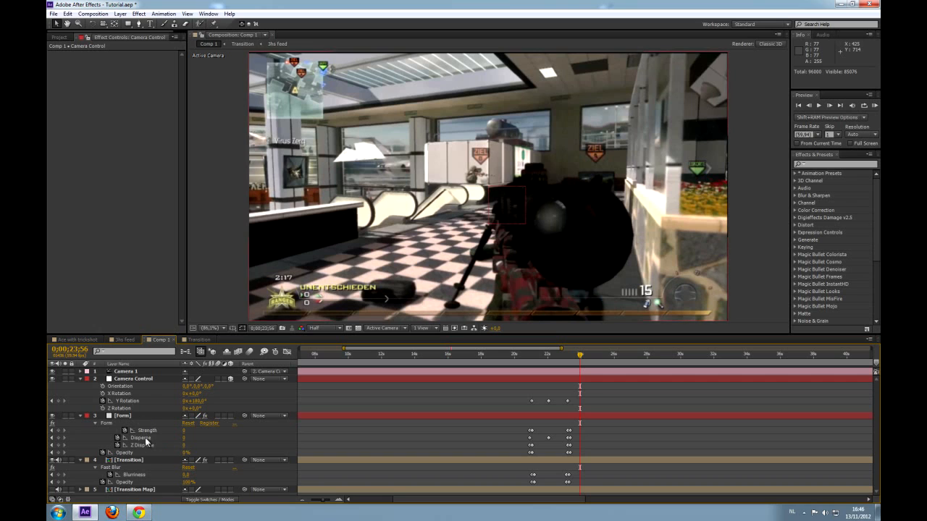
In the Transition Map composition, mirror the 3hs feed layer horizontally by setting its Scale to -100, 100%.
click(138, 490)
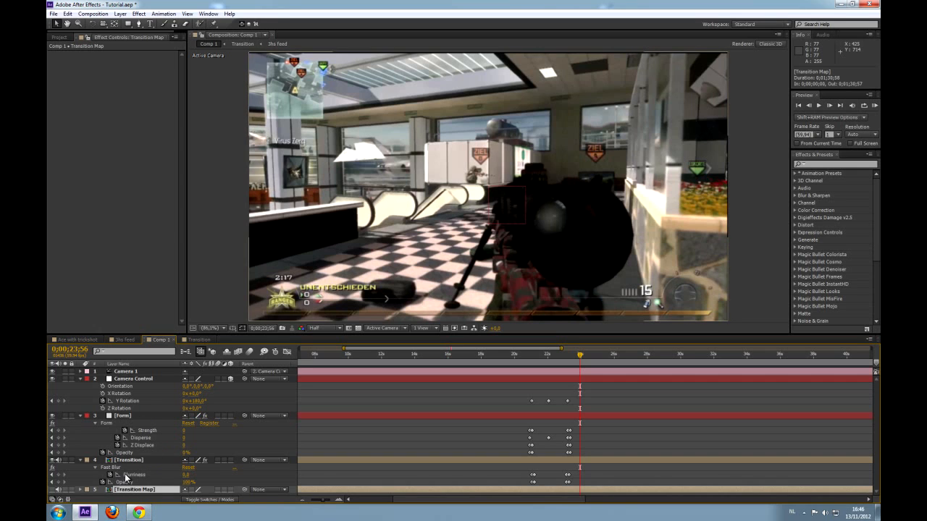
double_click(137, 489)
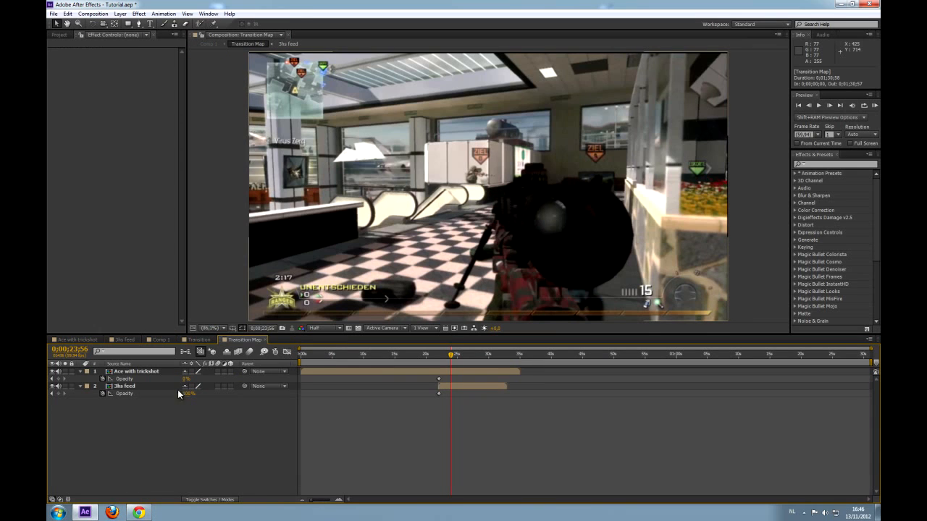
click(126, 387)
key(s)
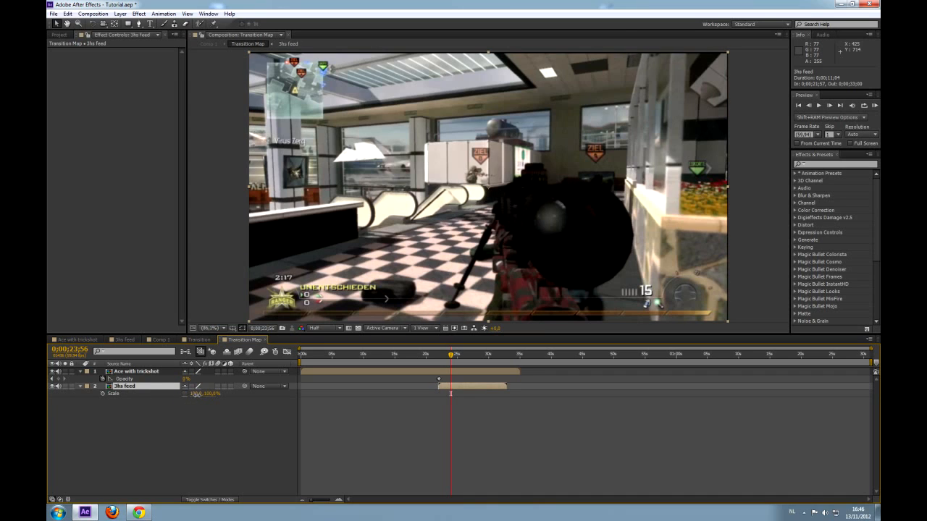
drag(194, 394, 115, 395)
click(197, 395)
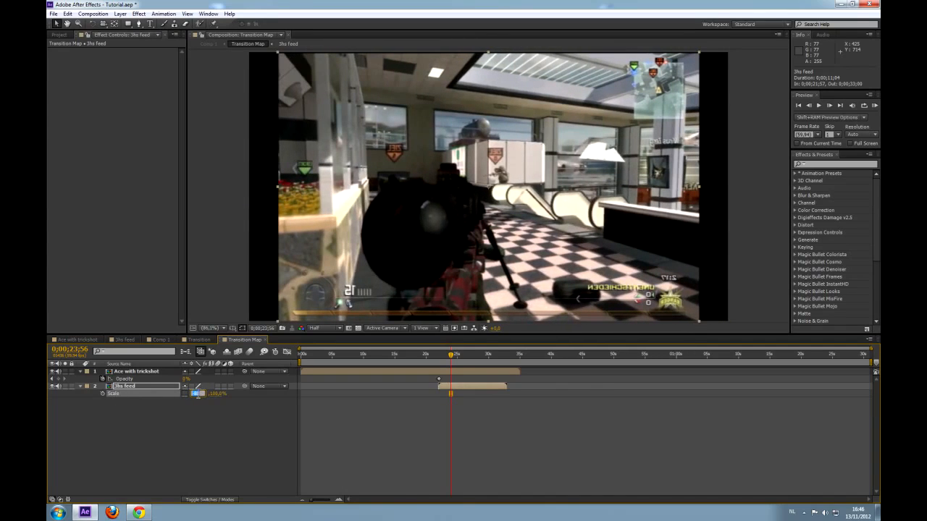
click(243, 421)
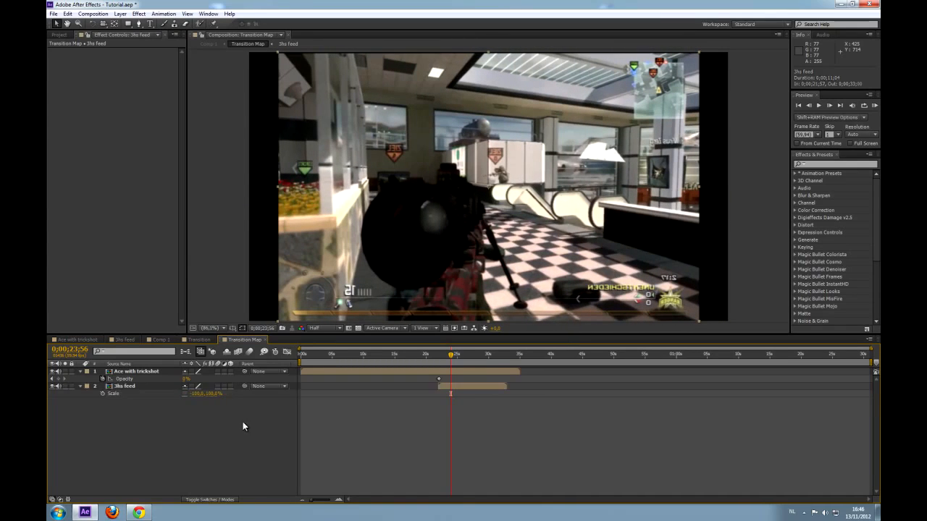
Return to Comp 1, set the preview resolution to Full, and check the transition between 0;00;22;18 and 0;00;23;17.
click(198, 340)
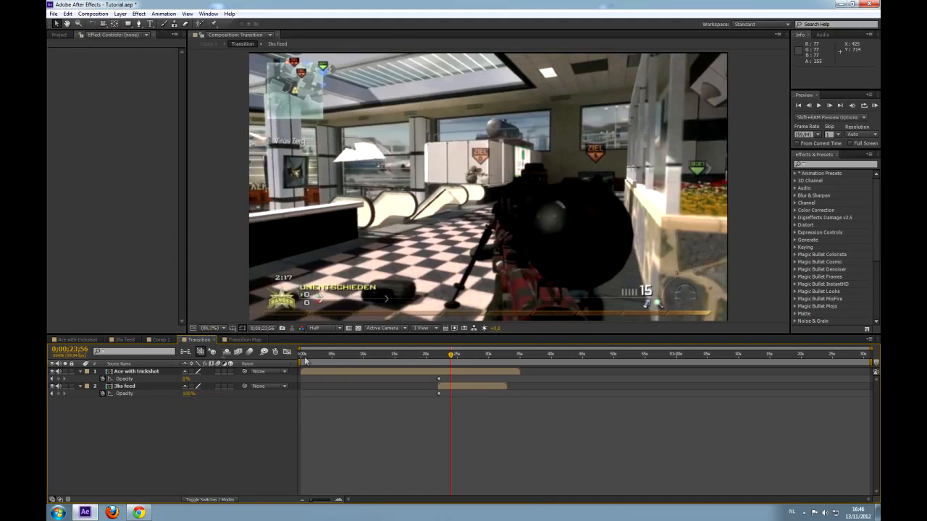
click(161, 339)
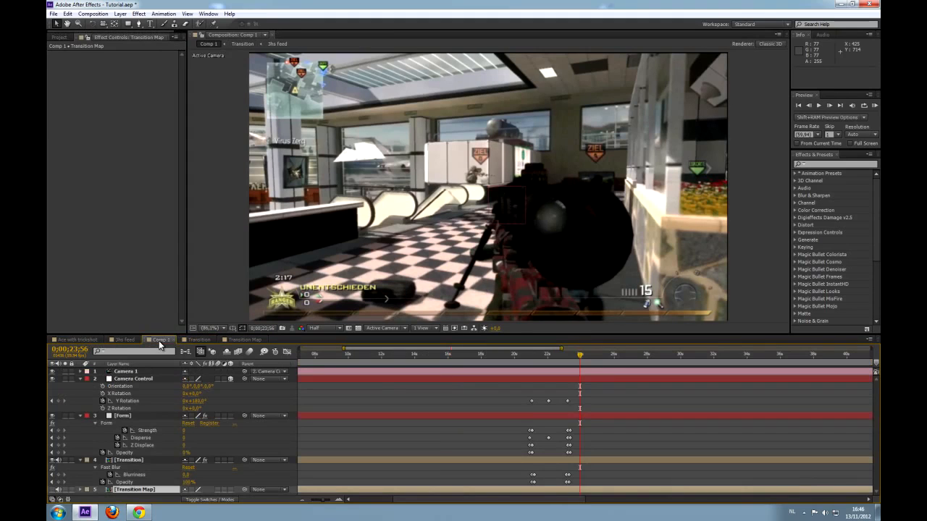
click(580, 355)
drag(580, 357, 552, 363)
click(319, 328)
click(326, 351)
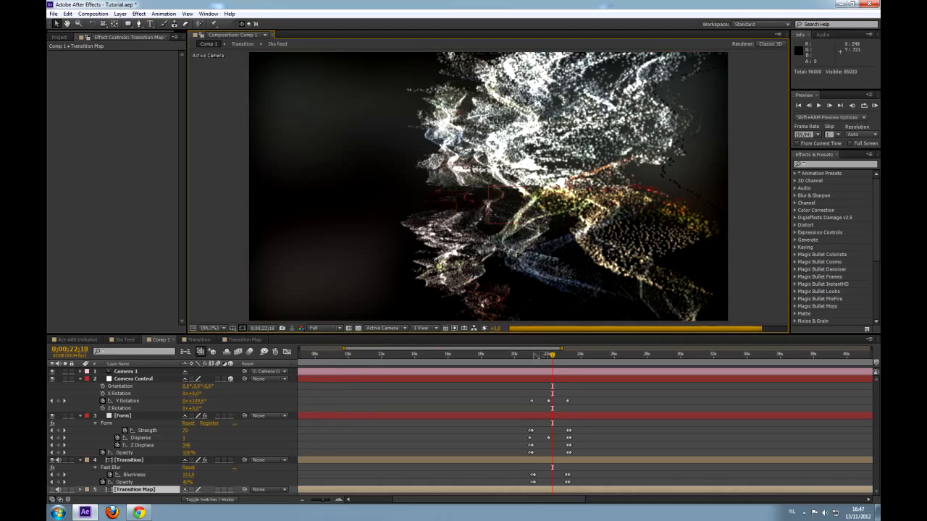
drag(553, 355, 570, 360)
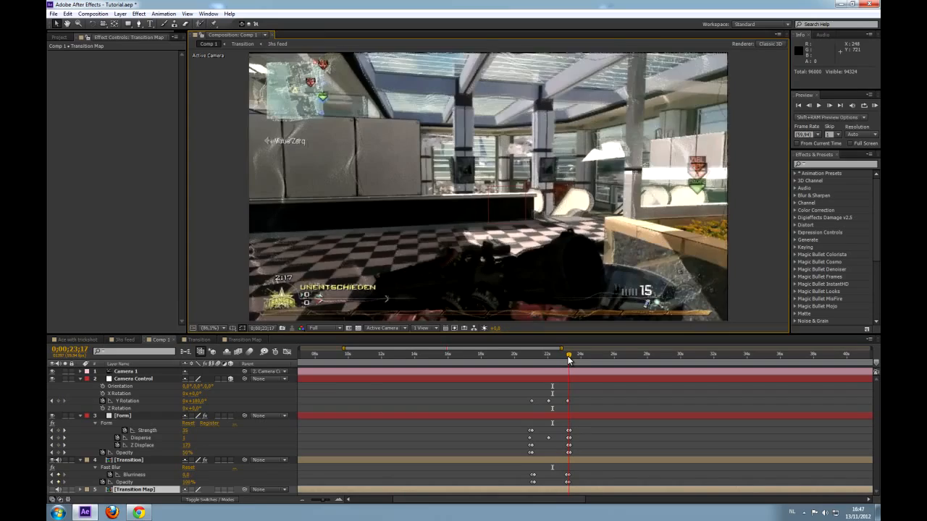
key(Page_Up)
key(Page_Down)
drag(570, 360, 567, 360)
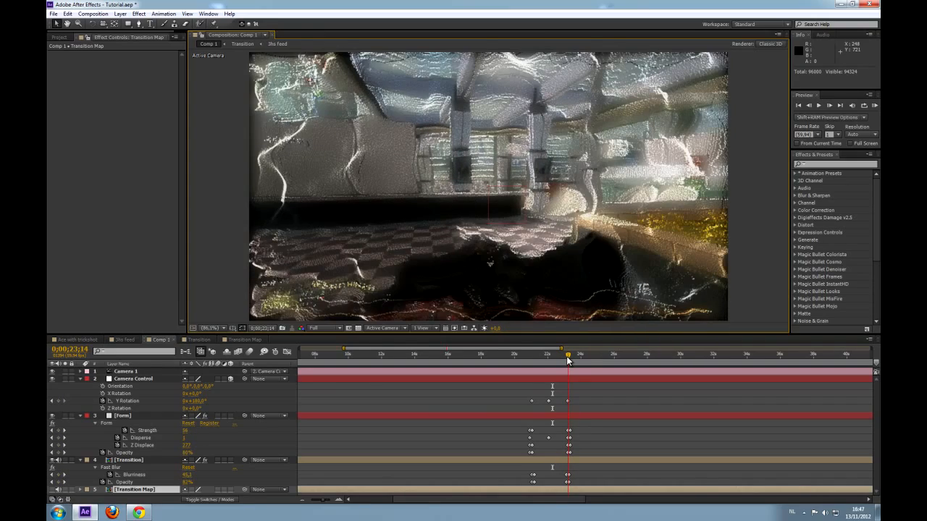
Create an adjustment layer on top of Comp 1 and apply Trapcode Shine to it.
click(120, 14)
mouse_move(164, 25)
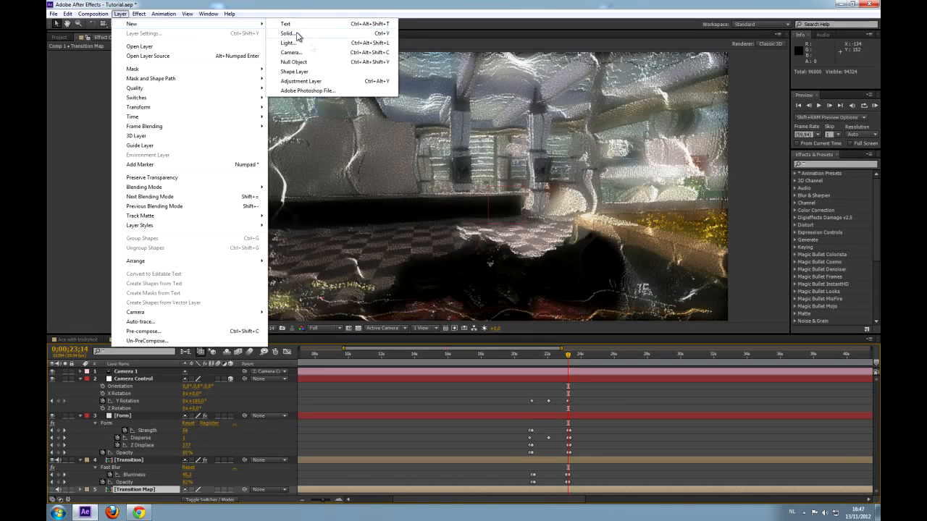
click(315, 81)
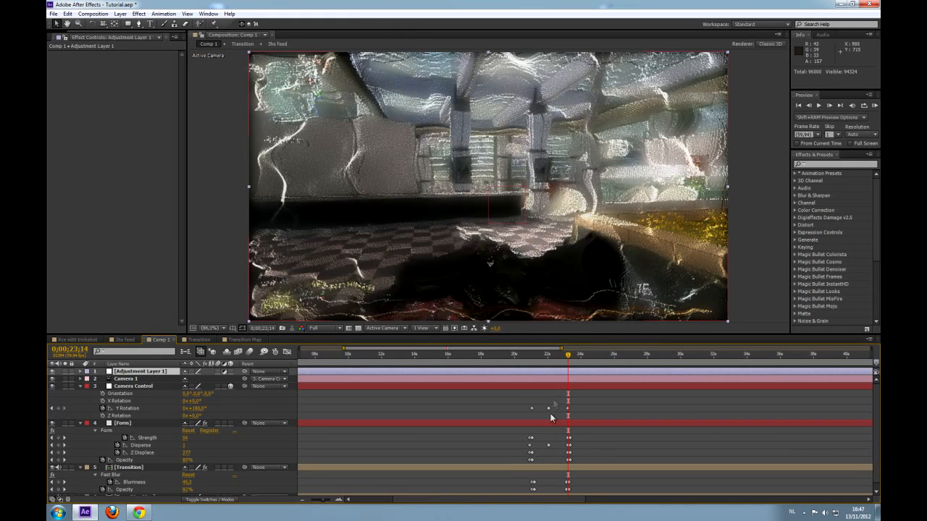
click(137, 14)
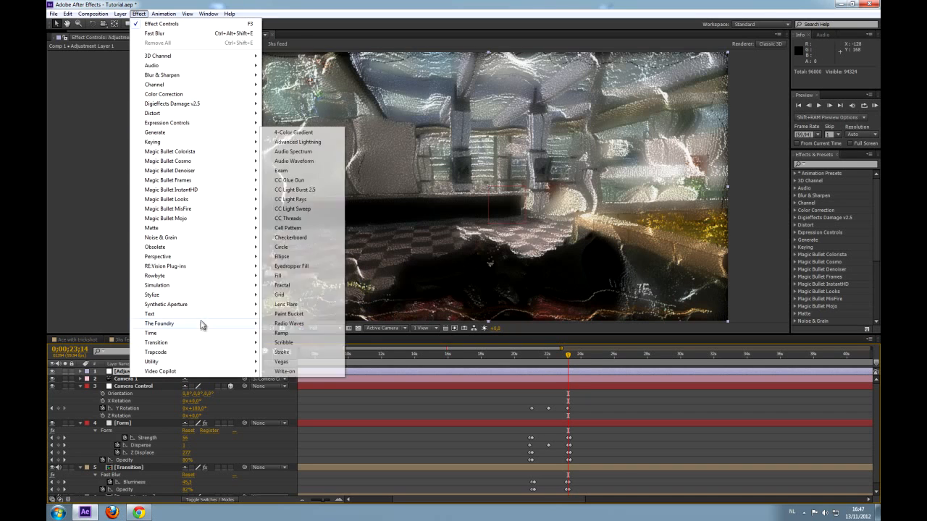
mouse_move(243, 357)
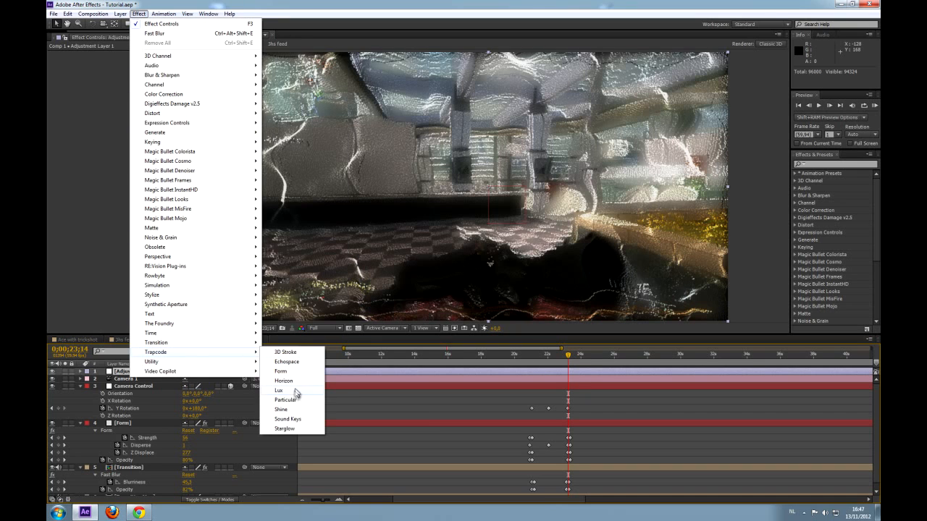
click(294, 410)
While viewing 0;00;22;03, set Shine's Transfer Mode to Add and its Shine Opacity to about 83.
drag(568, 362, 550, 363)
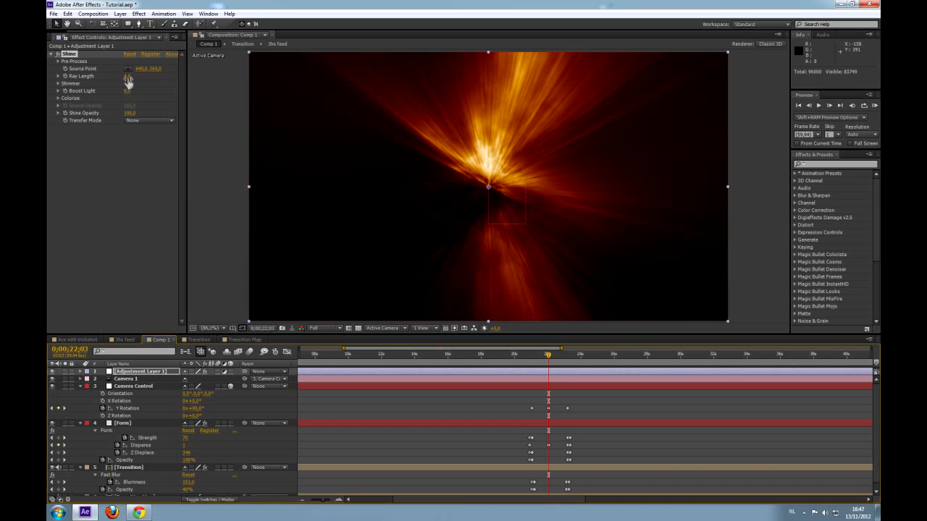
drag(127, 113, 112, 114)
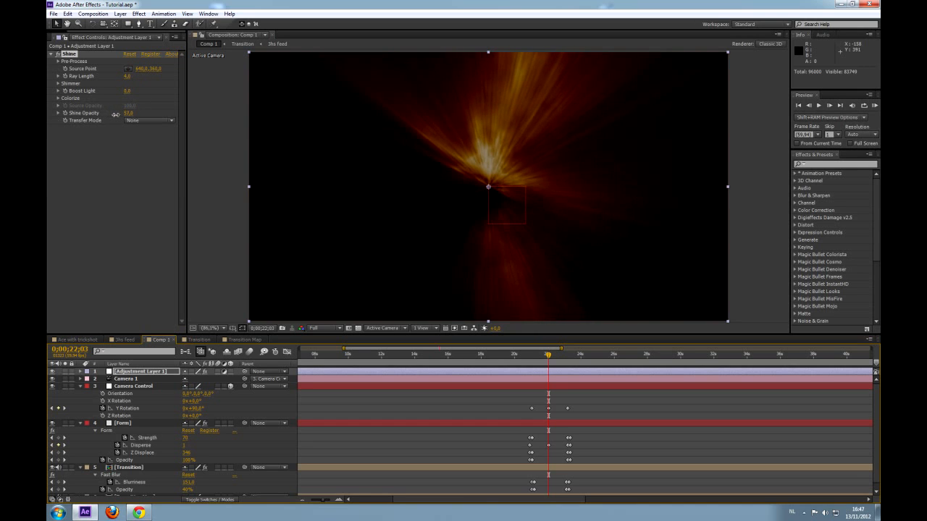
click(132, 120)
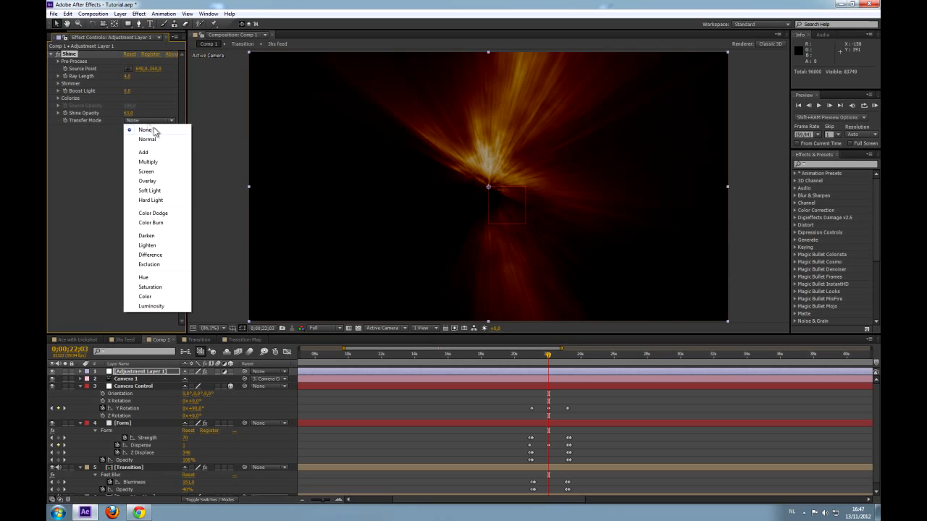
click(142, 153)
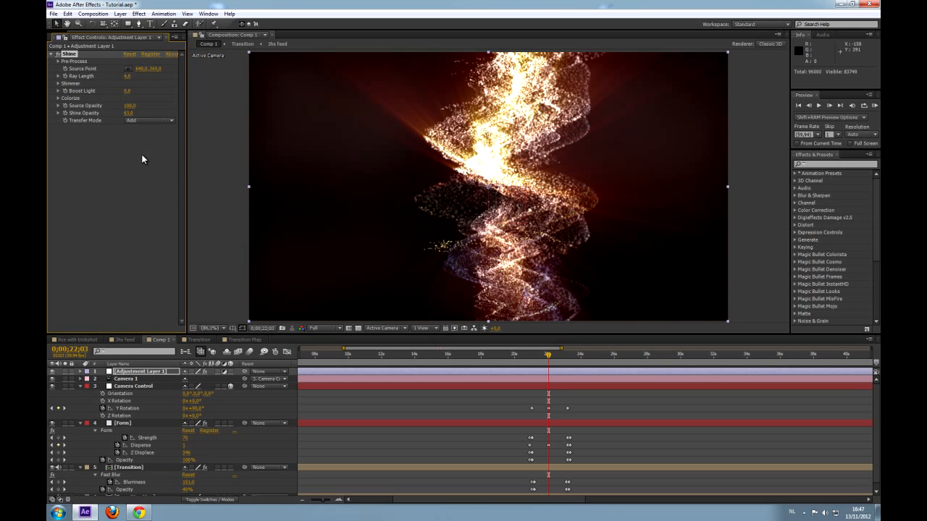
drag(128, 112, 151, 115)
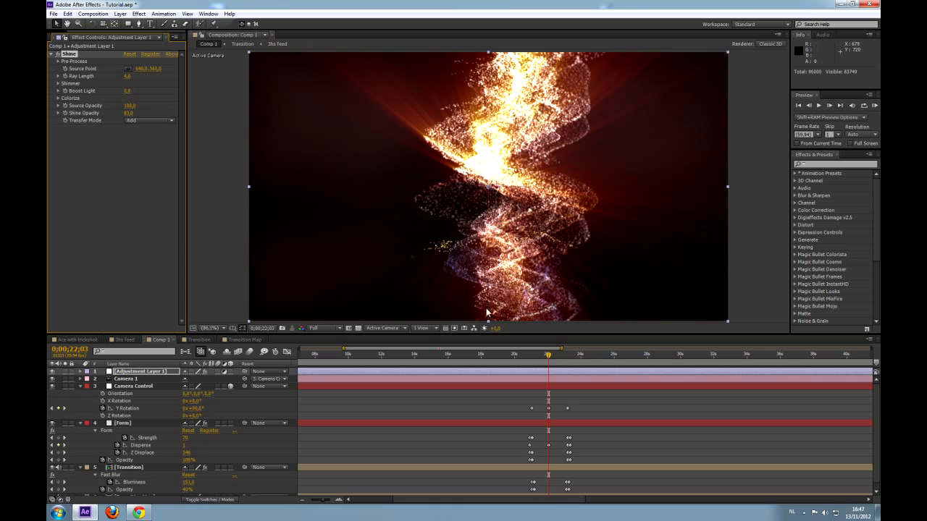
Keyframe Shine Opacity on the adjustment layer at 0 on 0;00;21;04 and at 88 on 0;00;22;03.
drag(542, 360, 532, 360)
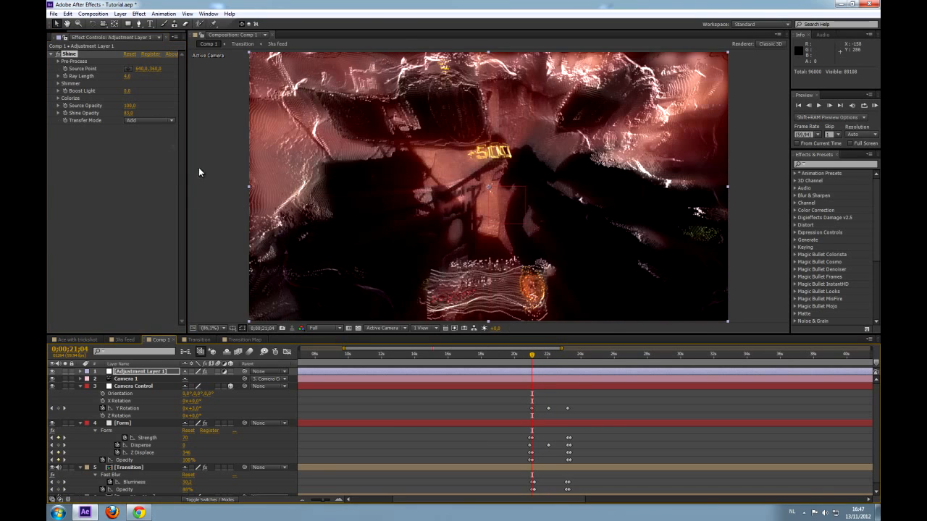
click(128, 113)
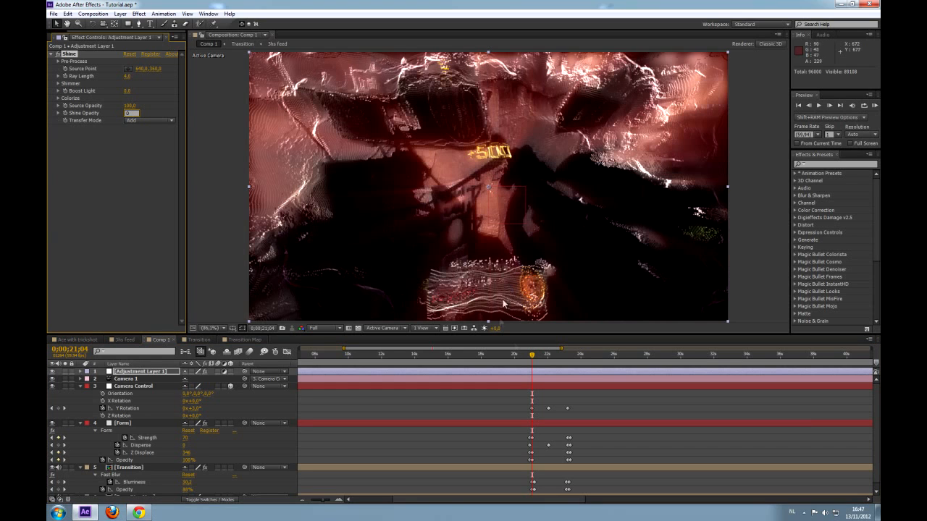
click(56, 170)
click(66, 114)
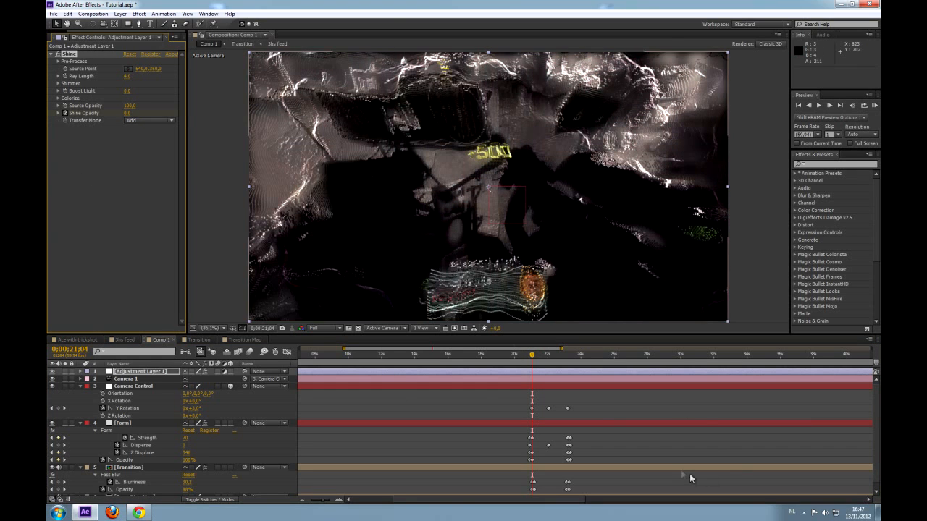
drag(534, 360, 548, 361)
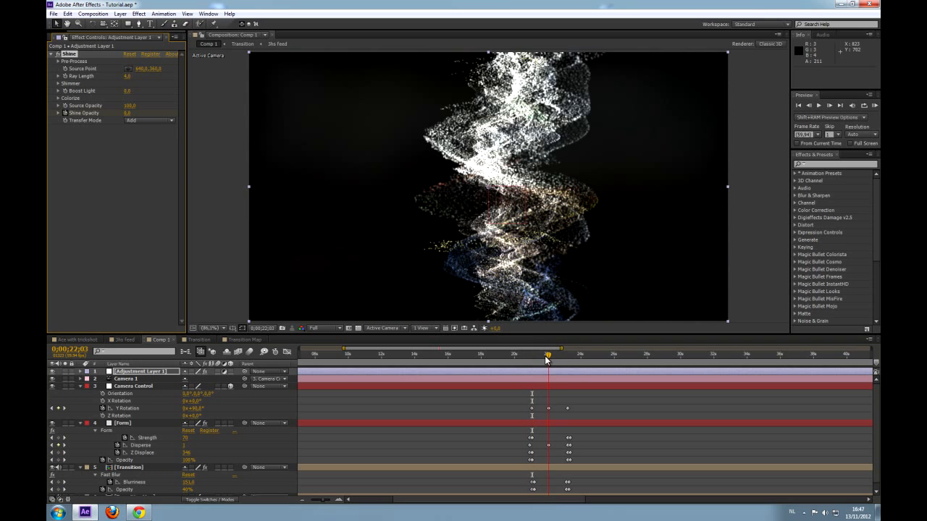
drag(130, 114, 258, 123)
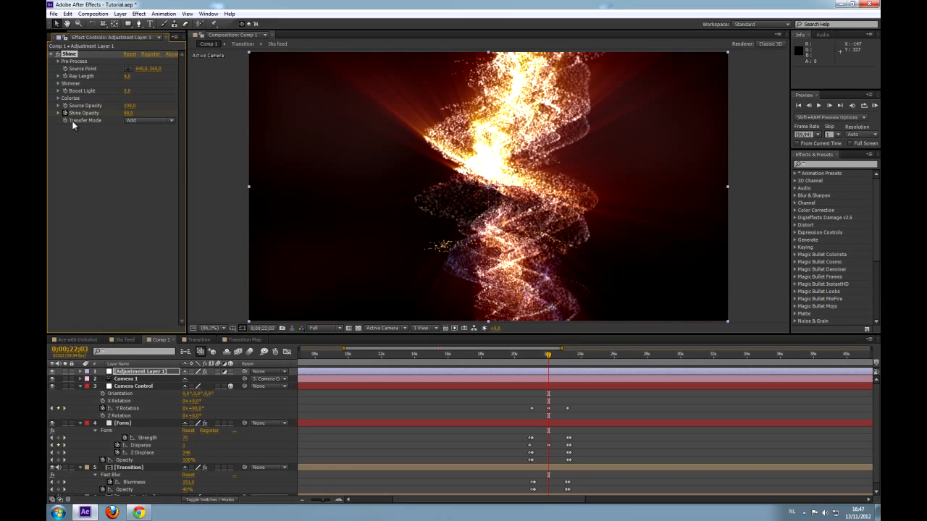
Try several of Shine's Colorize presets, including Electric, USA and RGB, on the particle frame.
click(58, 98)
click(163, 106)
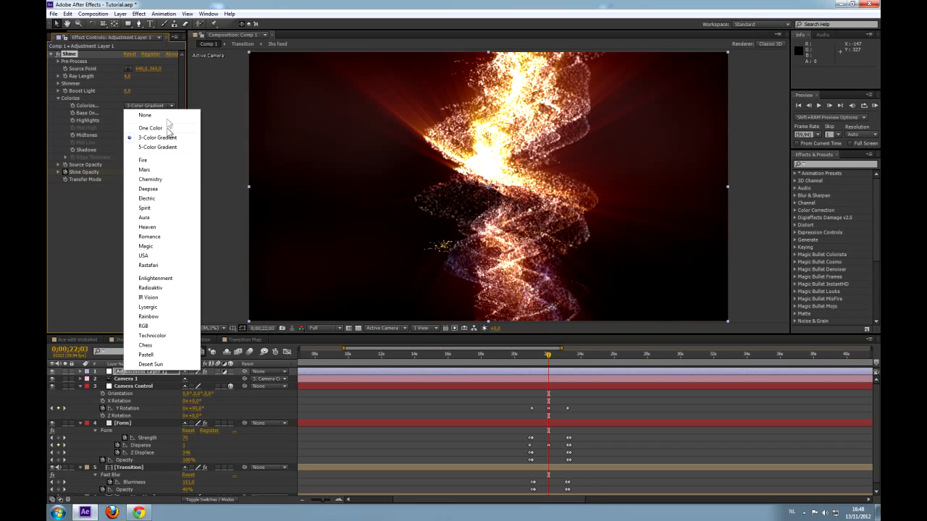
click(160, 198)
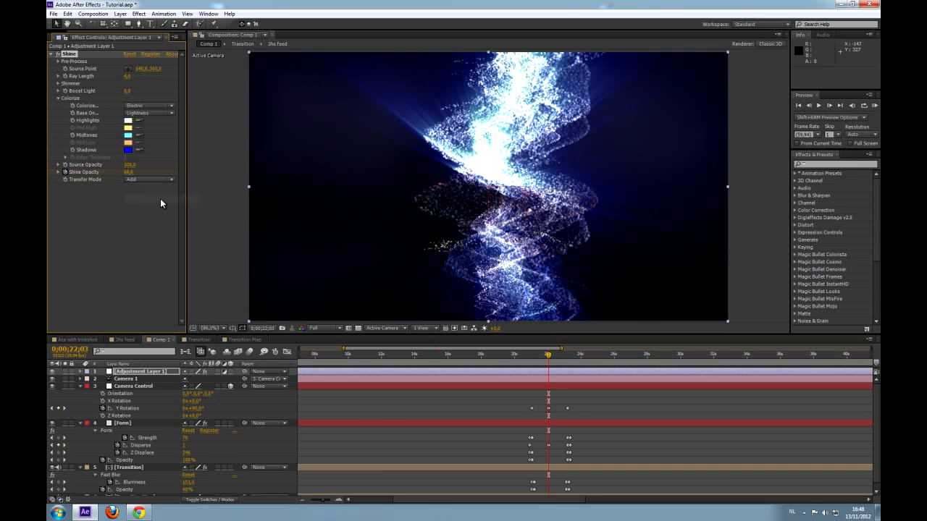
click(144, 109)
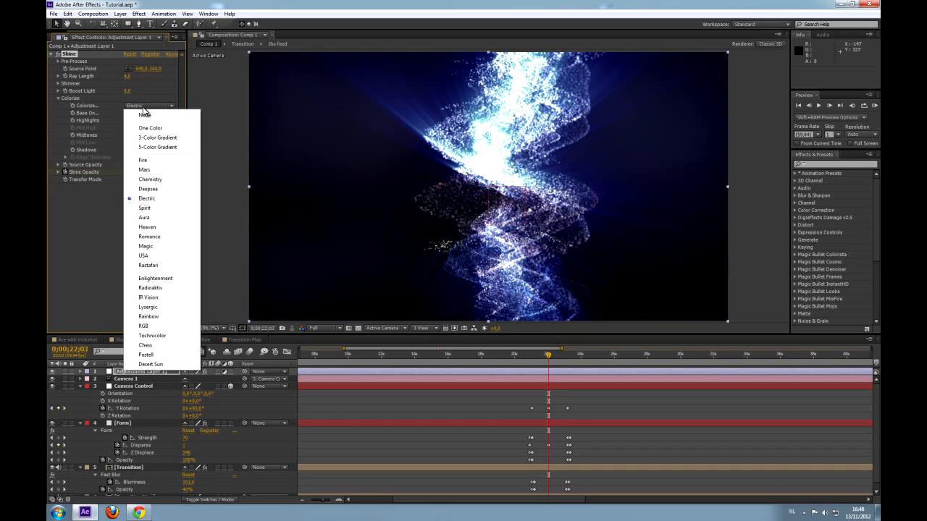
click(164, 213)
click(141, 107)
click(146, 256)
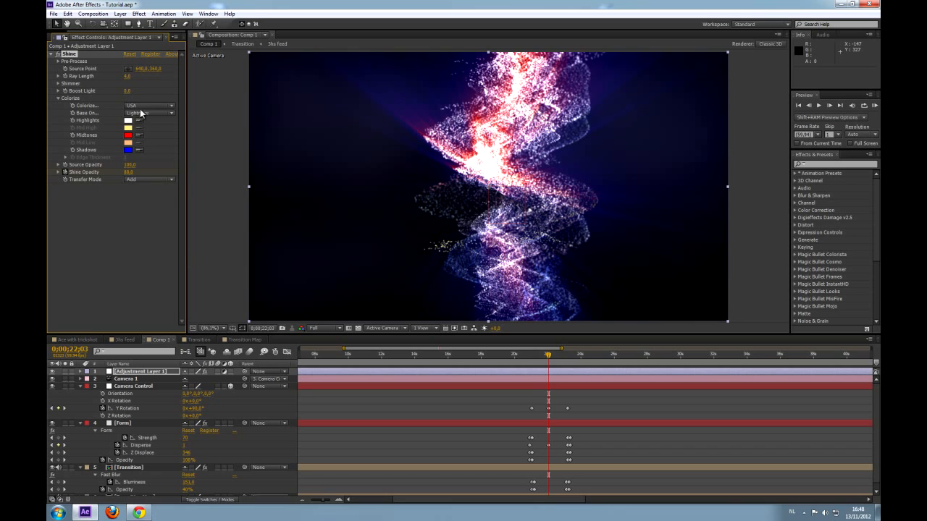
click(142, 107)
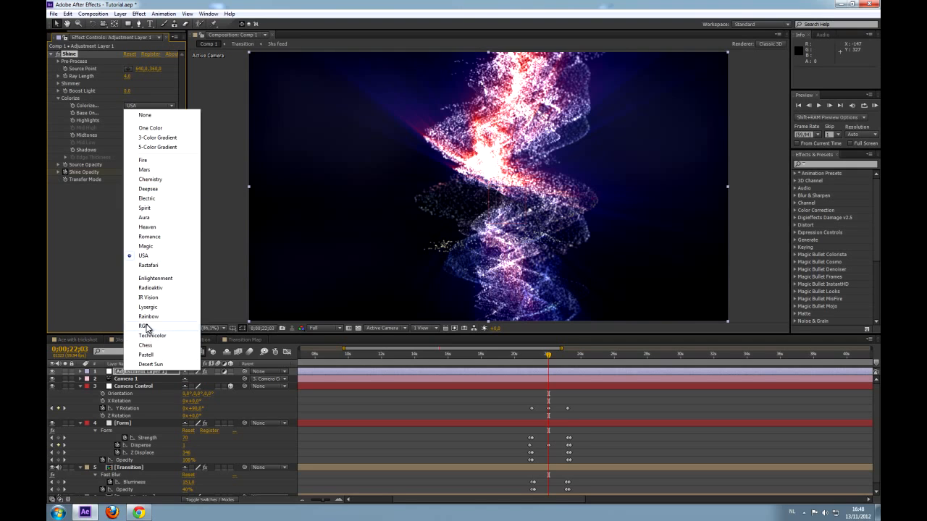
click(145, 326)
Set Shine's Colorize preset to Fire.
click(147, 106)
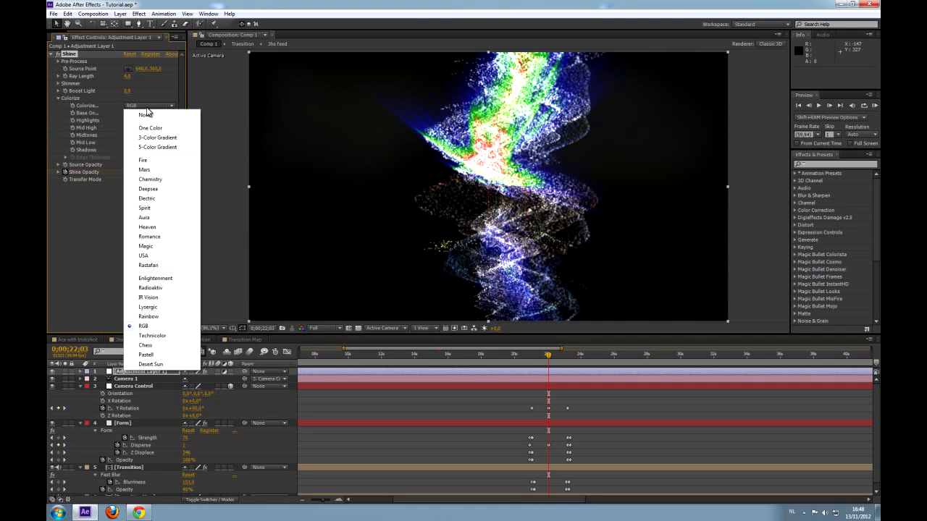
click(155, 160)
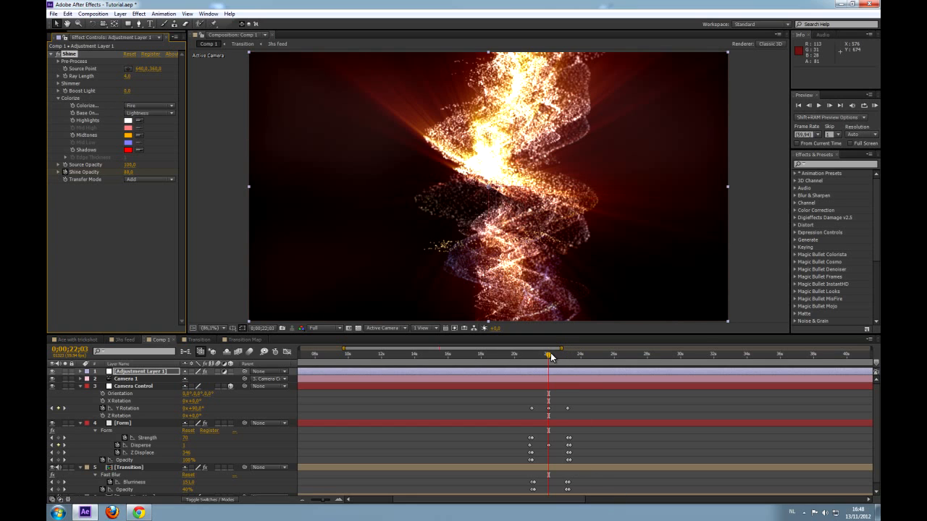
Reveal the adjustment layer's keyframed properties and keyframe Shine Opacity at 0 on 0;00;23;12.
drag(552, 358, 566, 360)
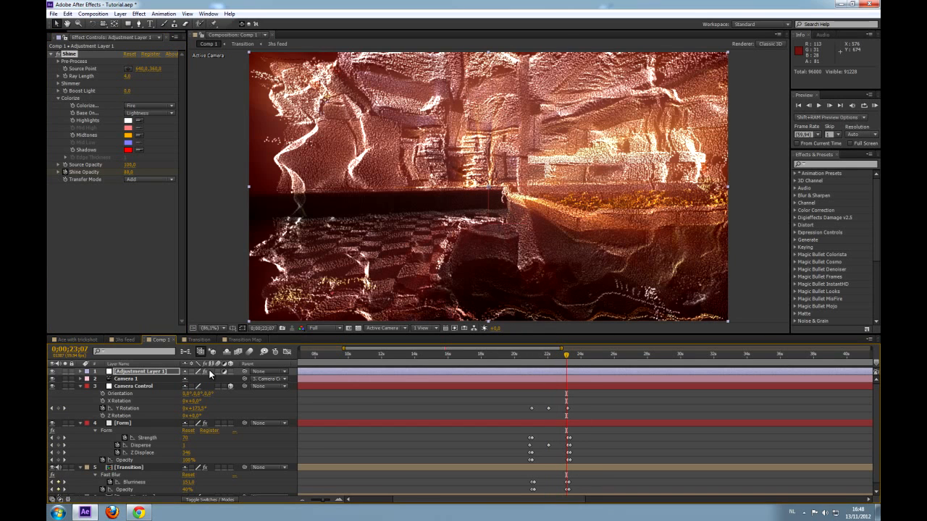
key(u)
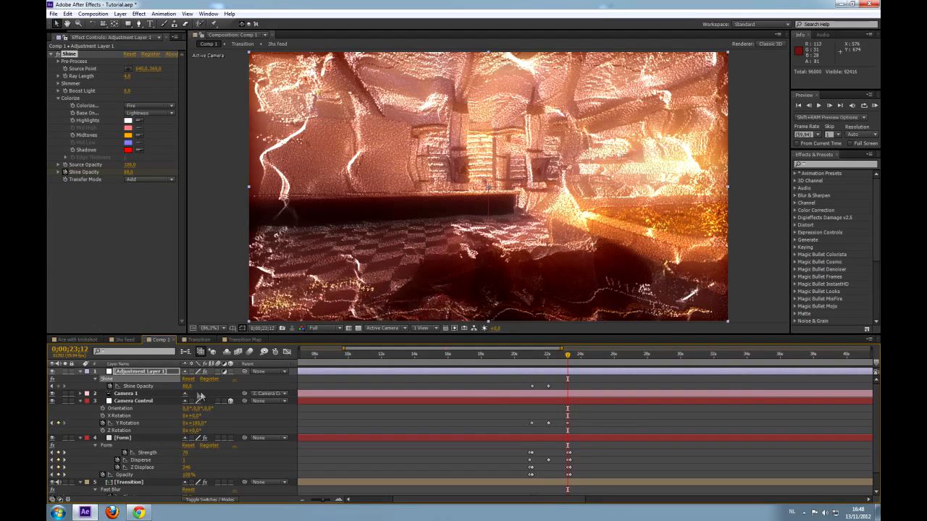
drag(187, 387, 129, 391)
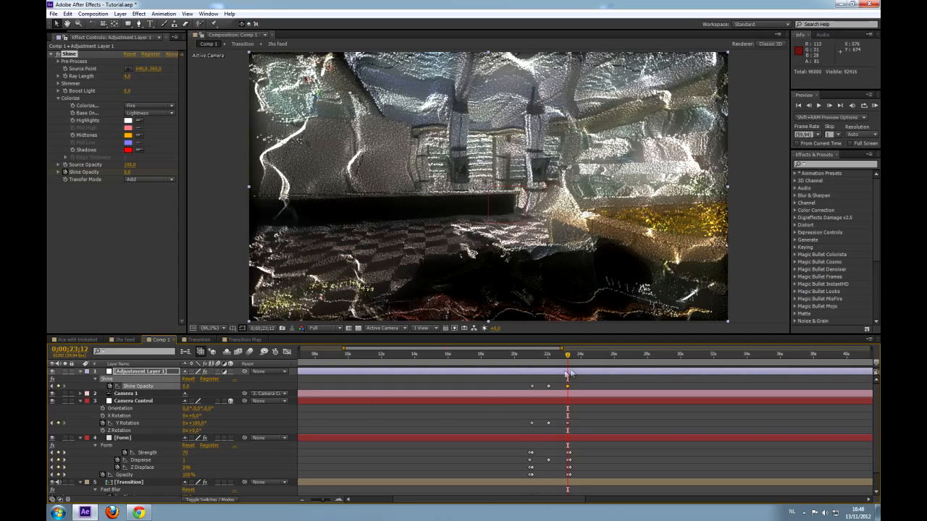
At 0;00;21;04, enable keyframing for Shine's Source Point and place it near the frame's right side, at about 1096, 346.
drag(567, 358, 545, 359)
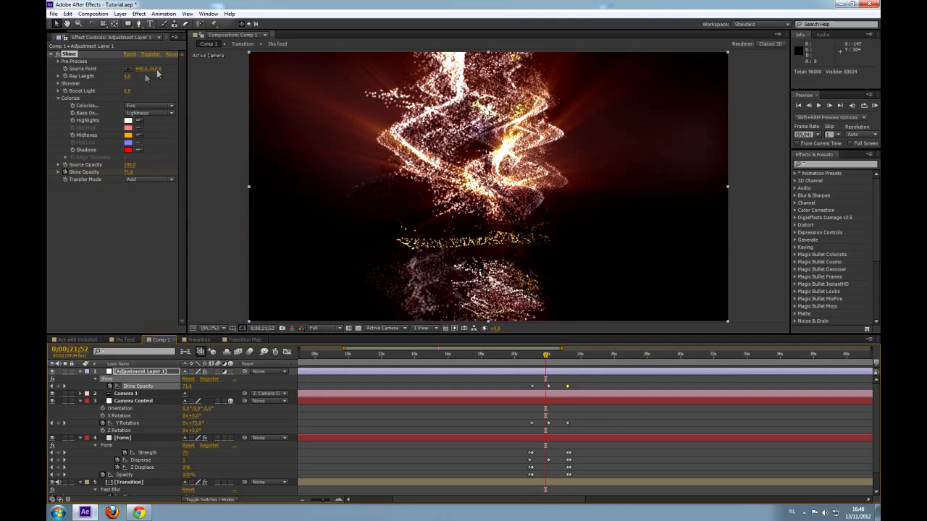
drag(553, 354, 534, 360)
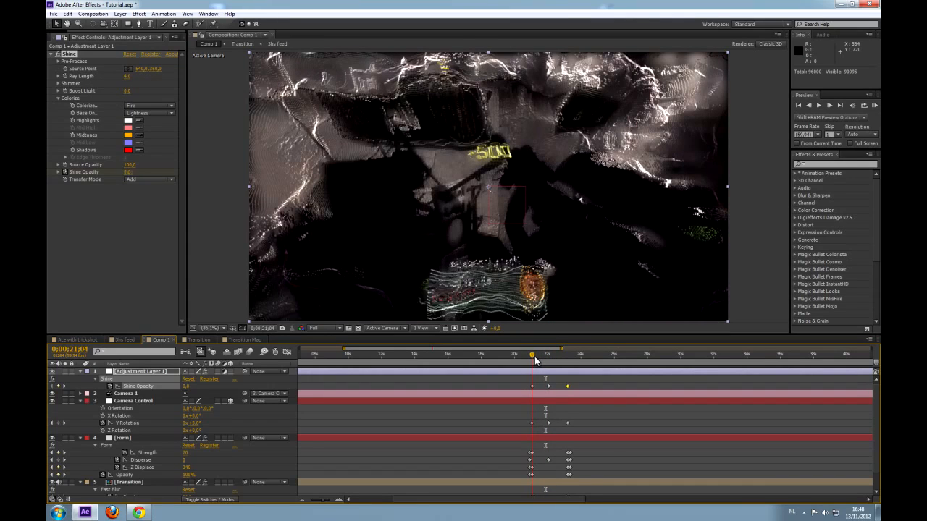
click(65, 69)
click(128, 68)
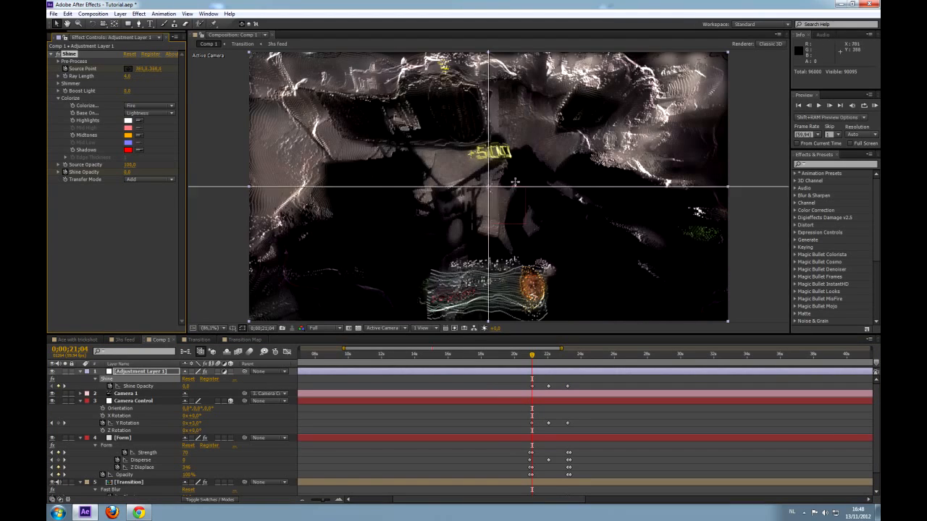
click(659, 182)
At 0;00;23;12, move Shine's Source Point to about 182, 339 and check the glow back around 0;00;21;32.
drag(533, 359, 566, 361)
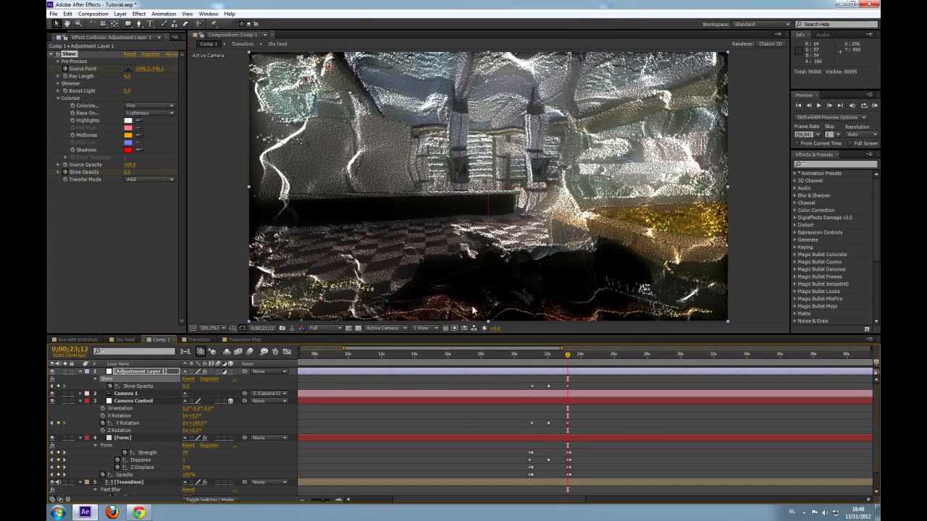
click(128, 70)
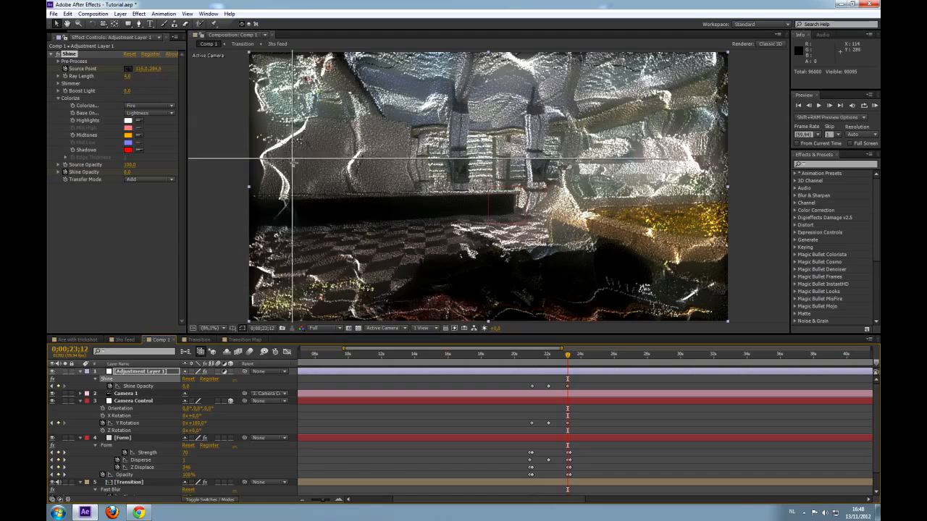
click(317, 181)
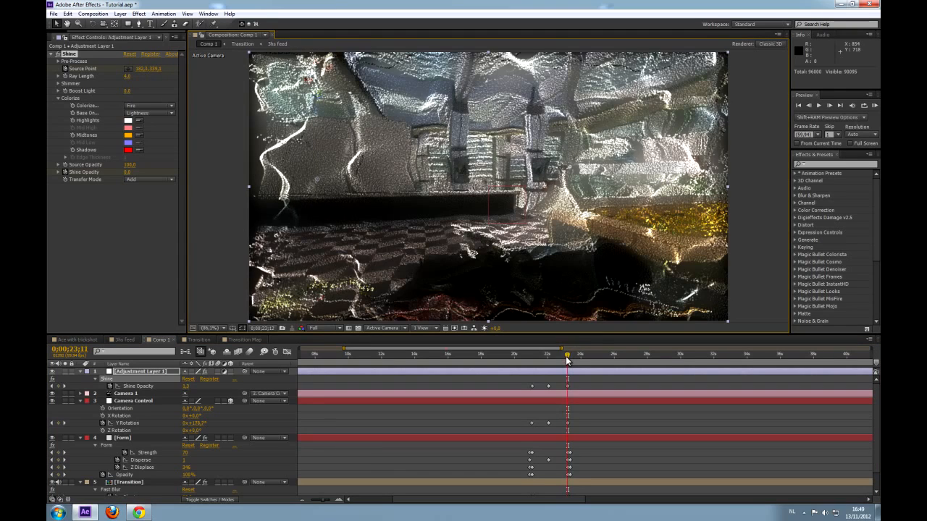
drag(567, 360, 539, 356)
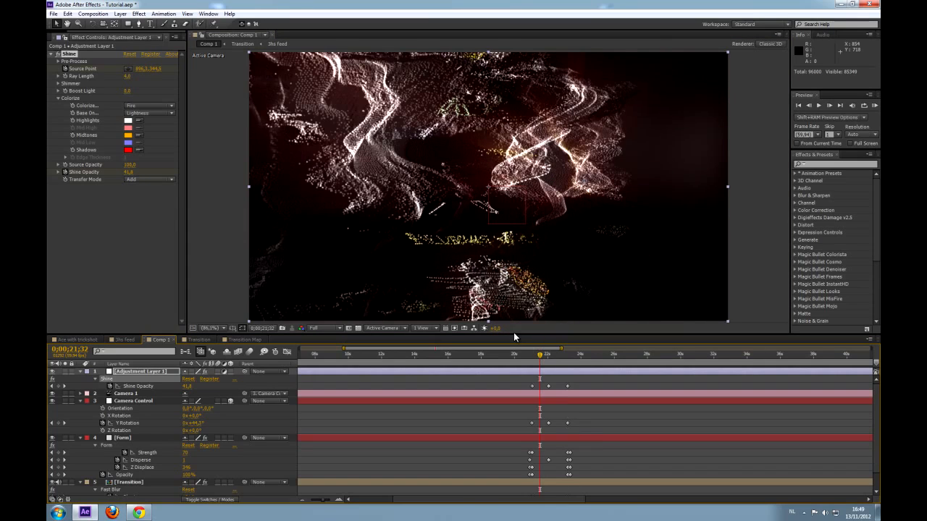
Keyframe Camera 1's Position at its existing value on 0;00;21;04 and with a Z value of about -625 on 0;00;22;03.
click(144, 394)
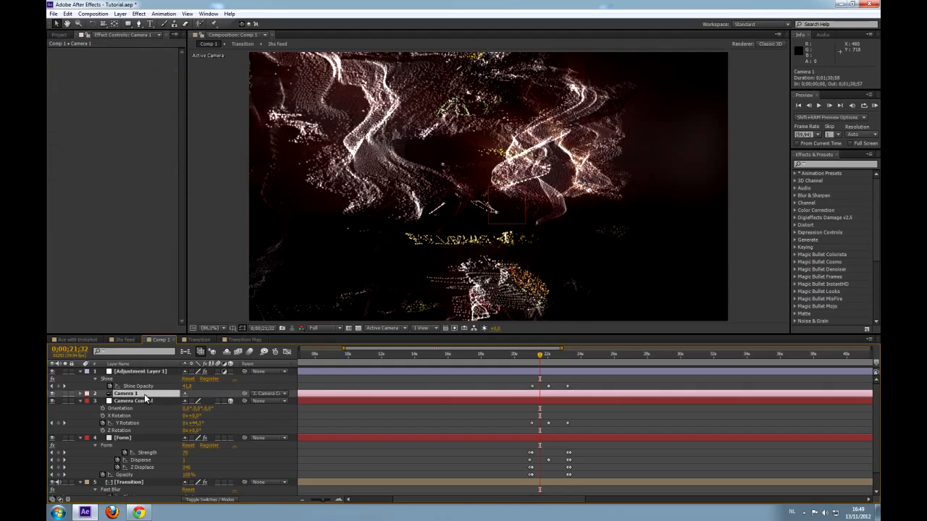
click(80, 394)
click(88, 401)
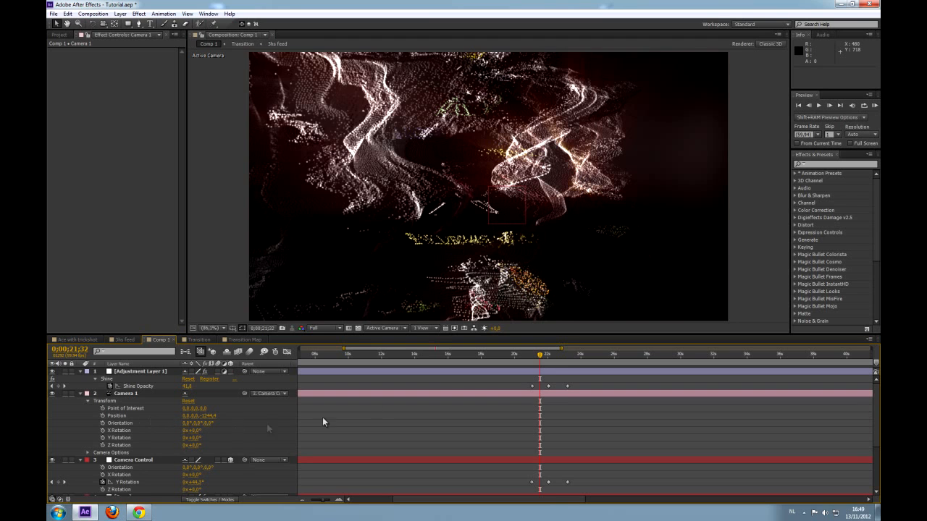
drag(541, 358, 533, 354)
click(103, 416)
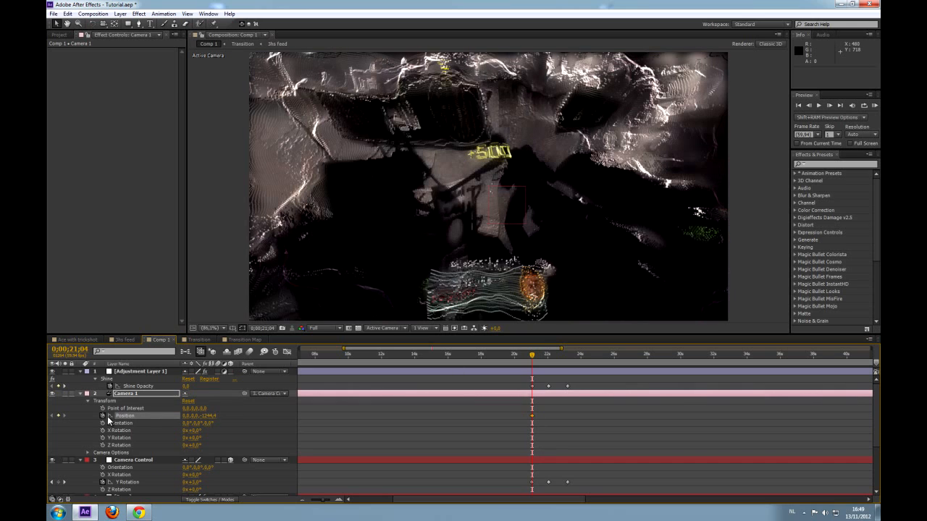
drag(533, 360, 548, 356)
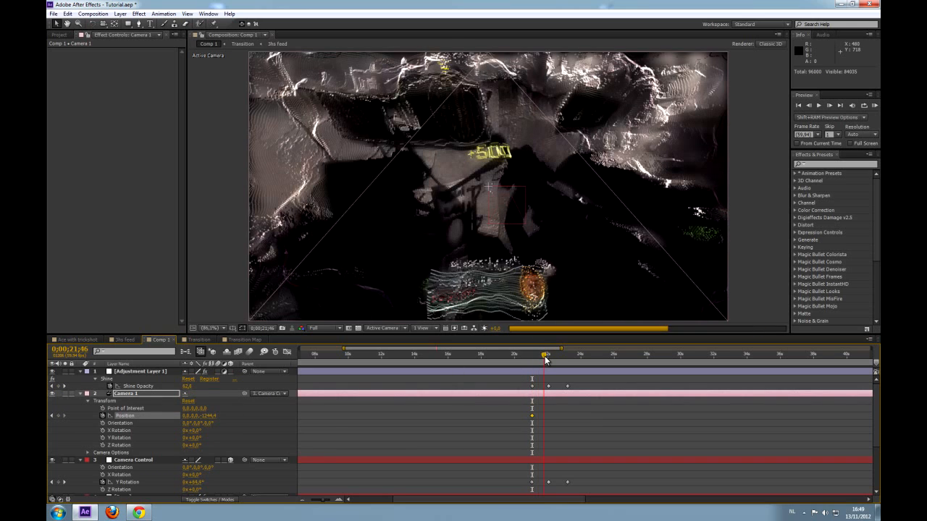
drag(209, 417, 480, 416)
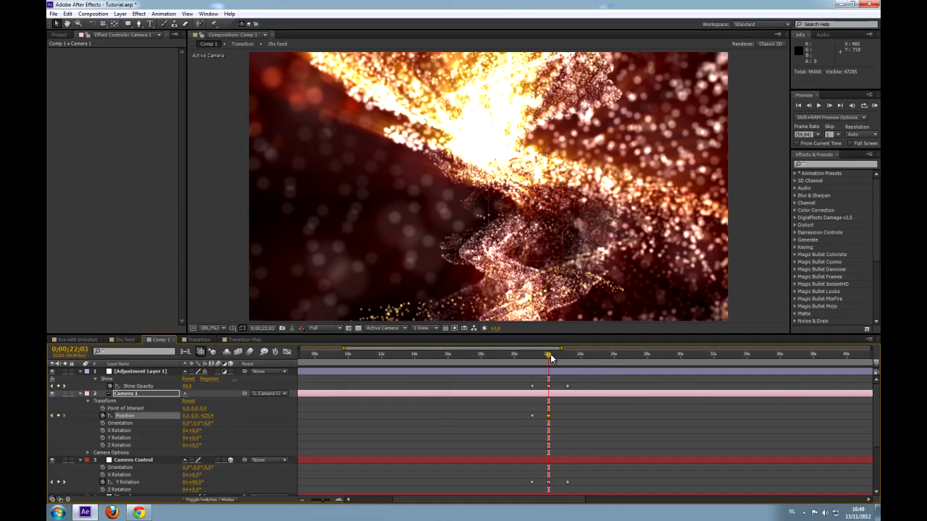
Copy Camera 1's Position keyframe at 0;00;21;04 to 0;00;23;12.
drag(557, 358, 564, 357)
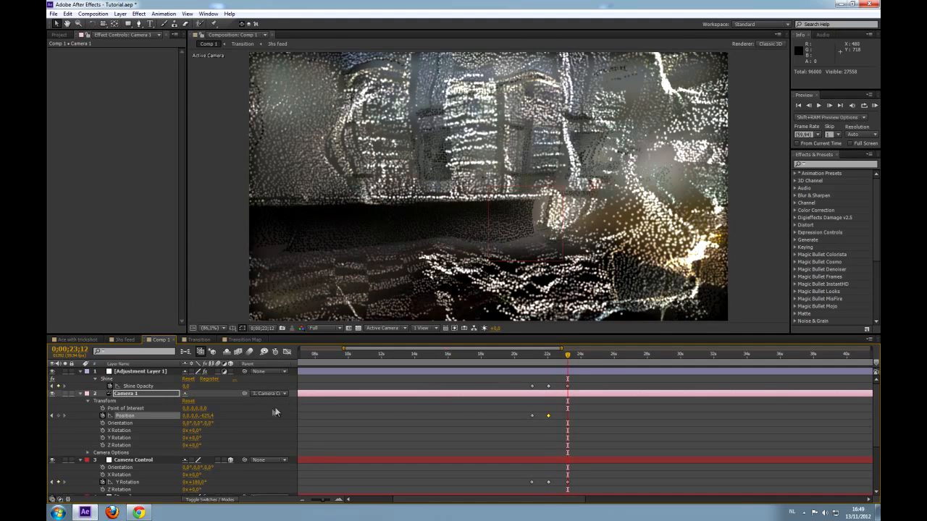
click(533, 415)
key(ctrl+c)
key(ctrl+v)
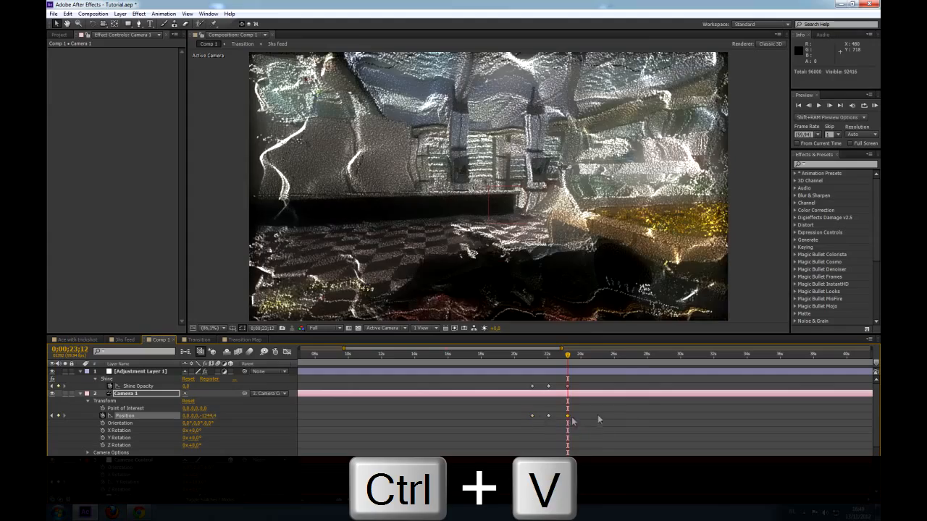
Run a RAM preview of the transition in Comp 1 and inspect the camera push-in and glow between 0;00;20;50 and 0;00;22;50.
drag(572, 360, 548, 359)
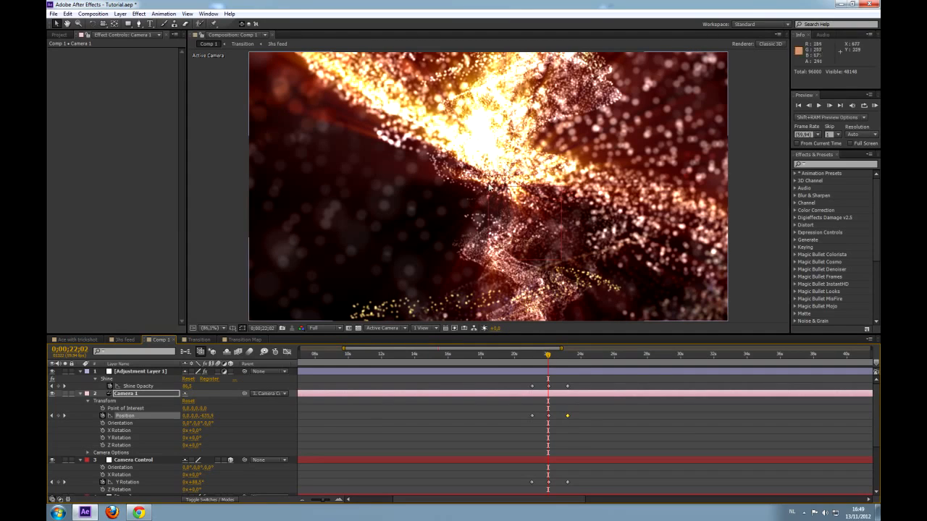
click(545, 353)
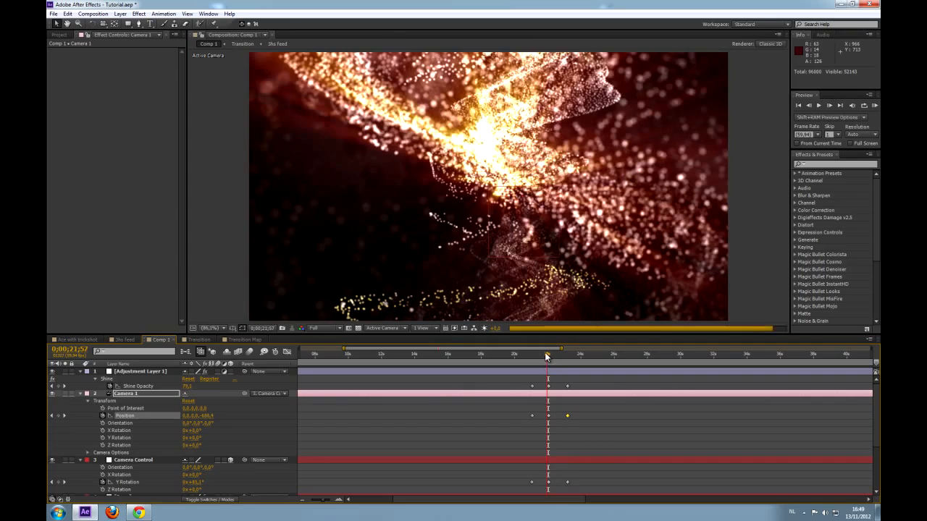
drag(544, 352, 528, 354)
click(874, 106)
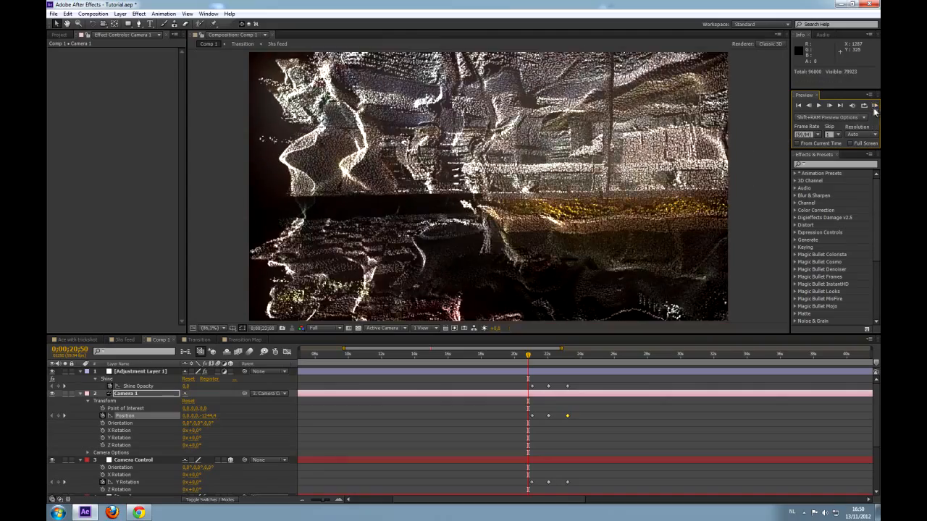
click(876, 108)
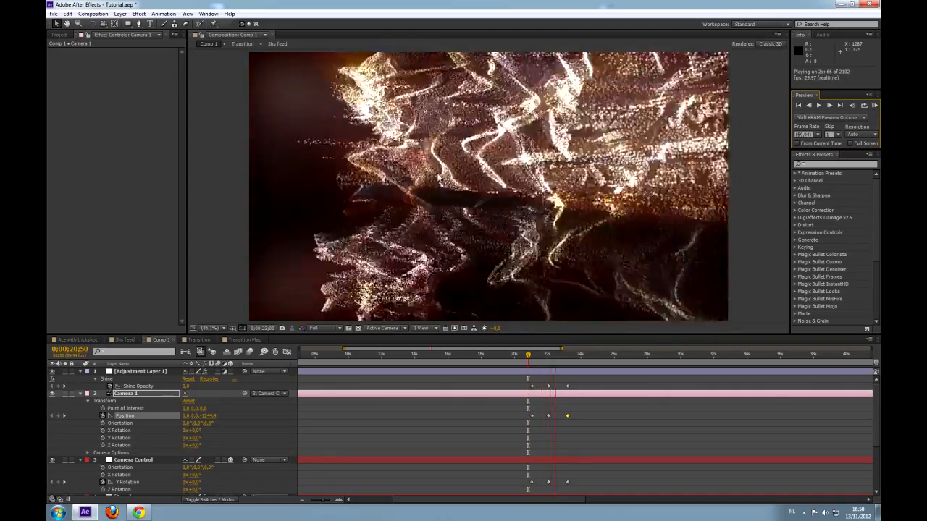
click(875, 107)
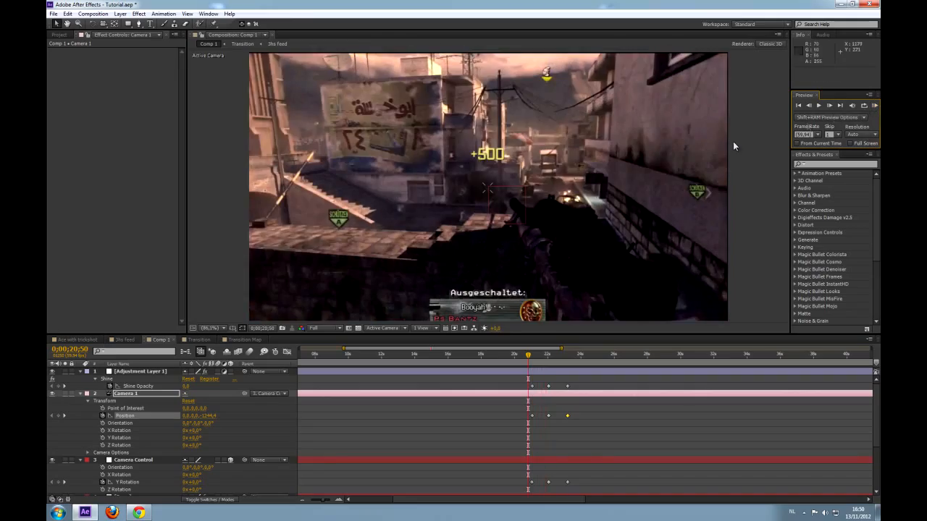
drag(530, 356, 562, 357)
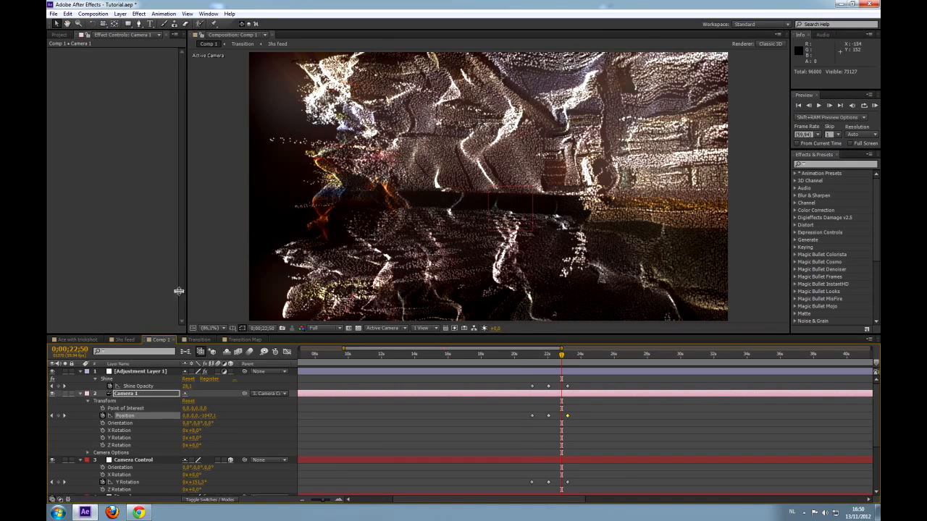
Add Black Light VR Remix Demo.mp3 to Comp 1 as the topmost layer above Adjustment Layer 1.
click(60, 35)
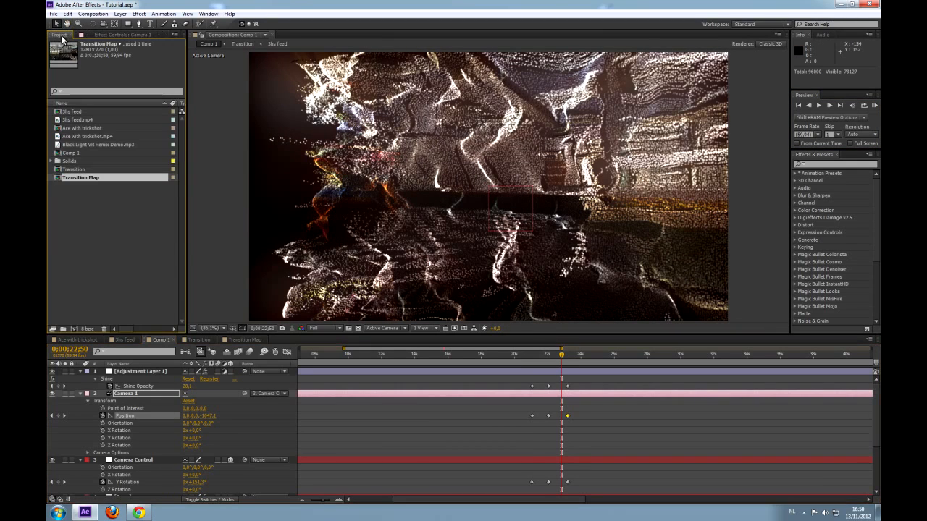
click(84, 147)
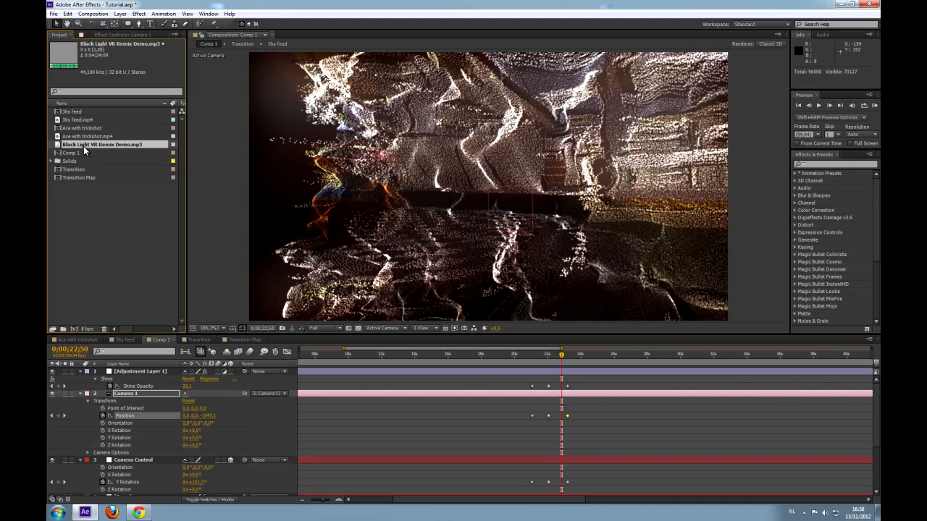
drag(84, 144, 165, 372)
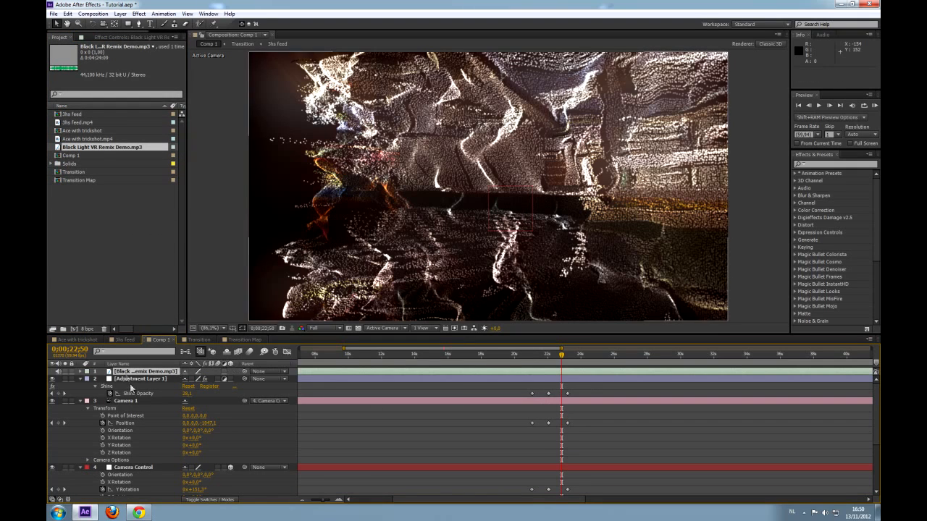
Set the Audio Layer in the Form effect's Audio React settings to Black Light VR Remix Demo.mp3.
scroll(136, 464, down, 3)
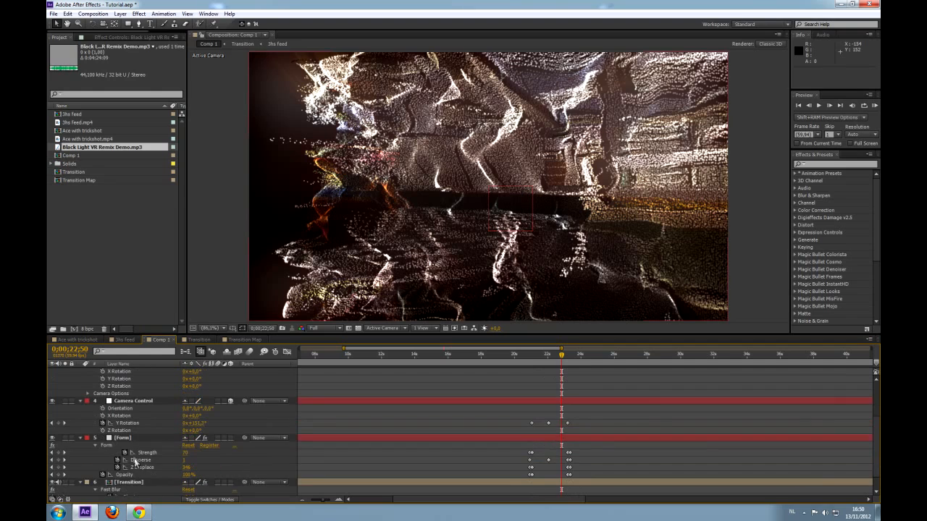
click(126, 439)
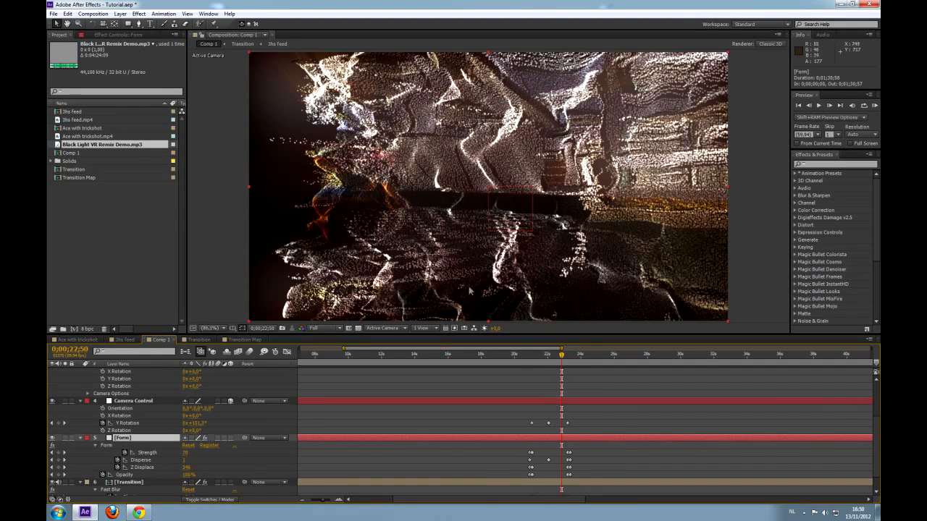
click(107, 35)
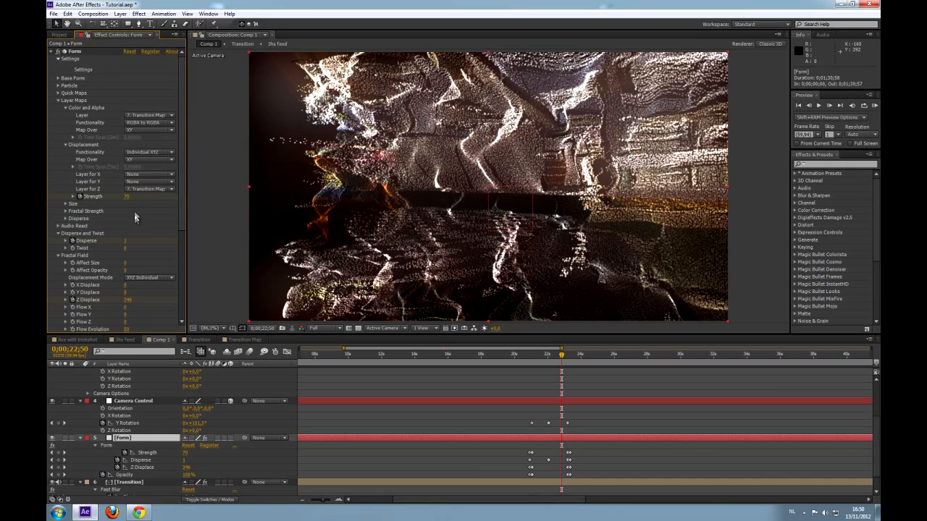
scroll(183, 211, down, 2)
scroll(182, 212, down, 5)
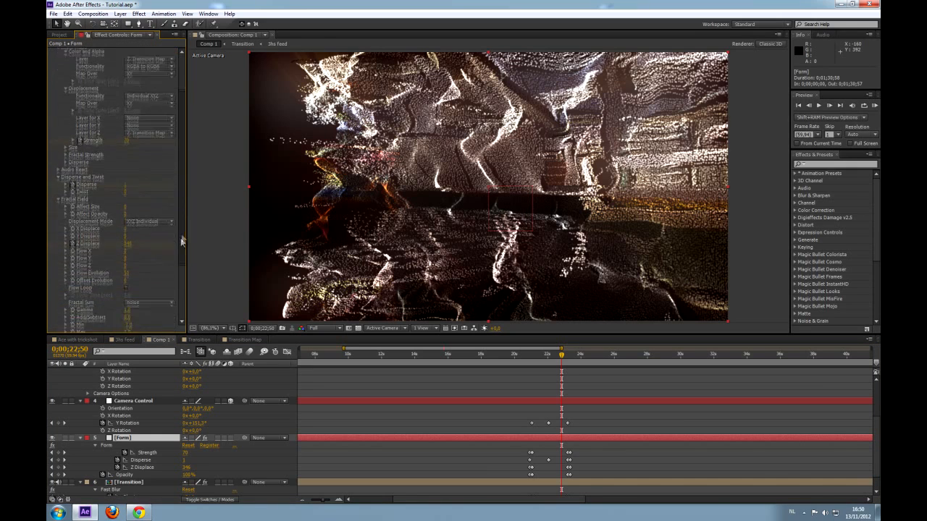
scroll(56, 239, up, 2)
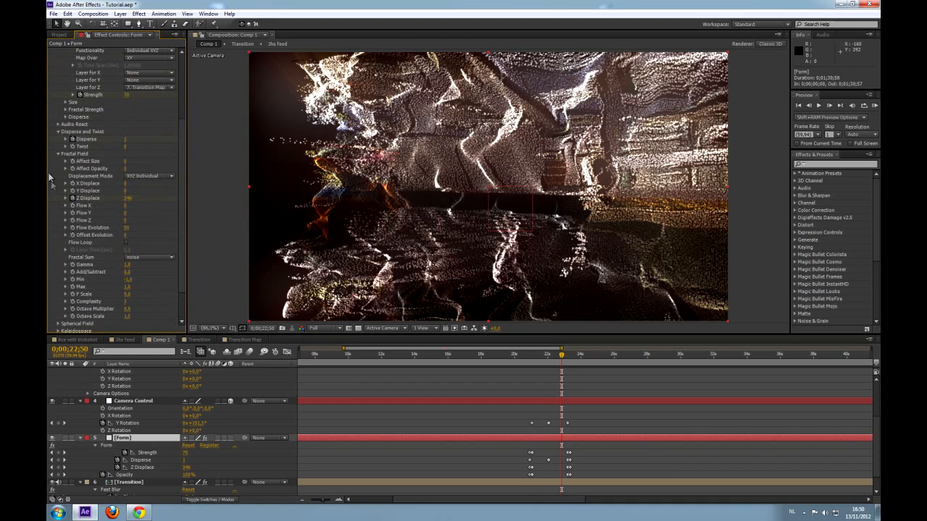
click(58, 132)
click(59, 125)
click(131, 132)
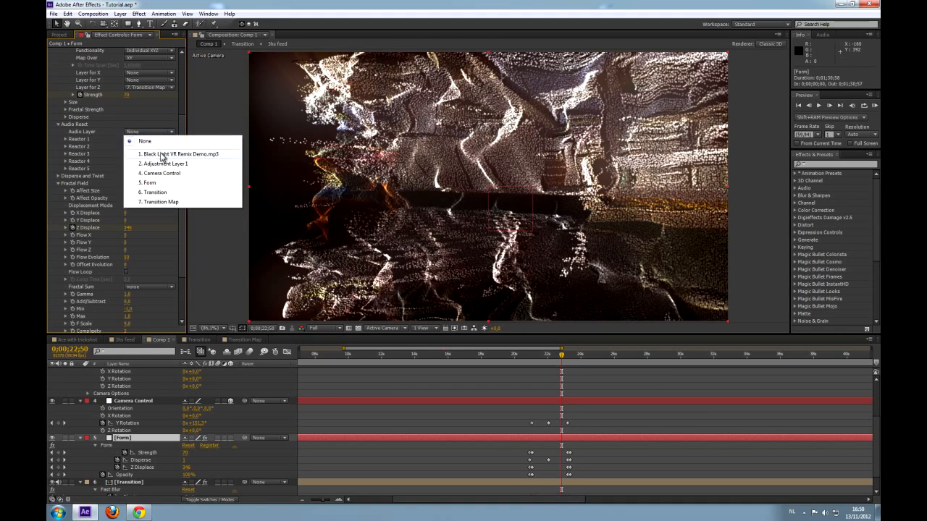
click(162, 155)
Map Form's Reactor 1 to Fractal and set its Delay Direction to Z Outwards.
click(66, 139)
click(144, 186)
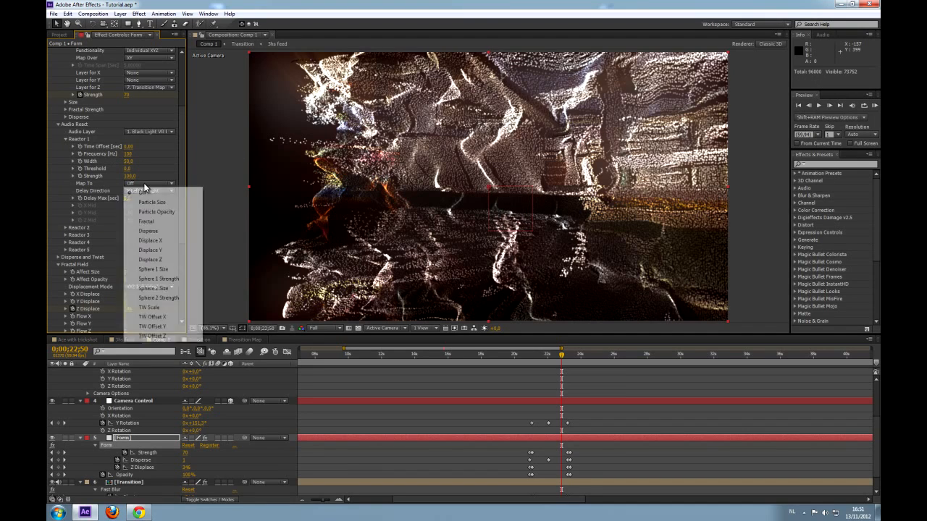
click(158, 222)
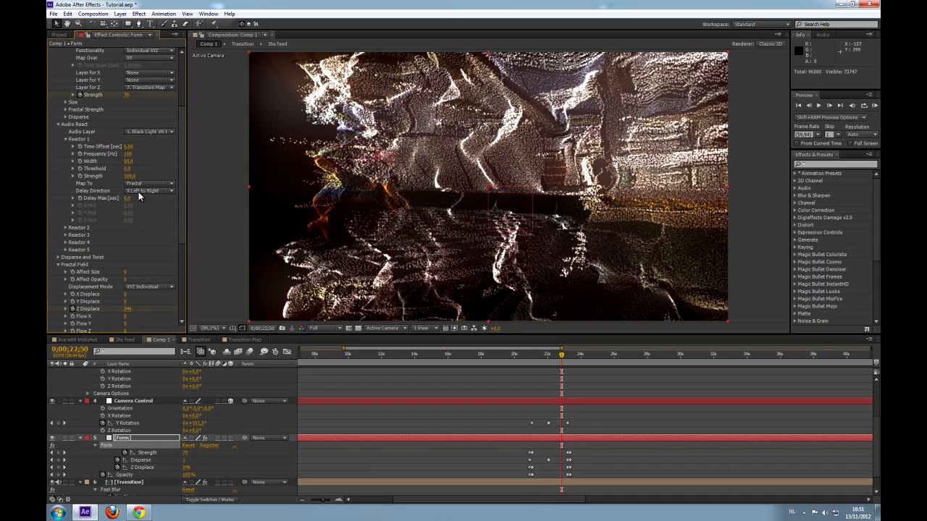
click(139, 192)
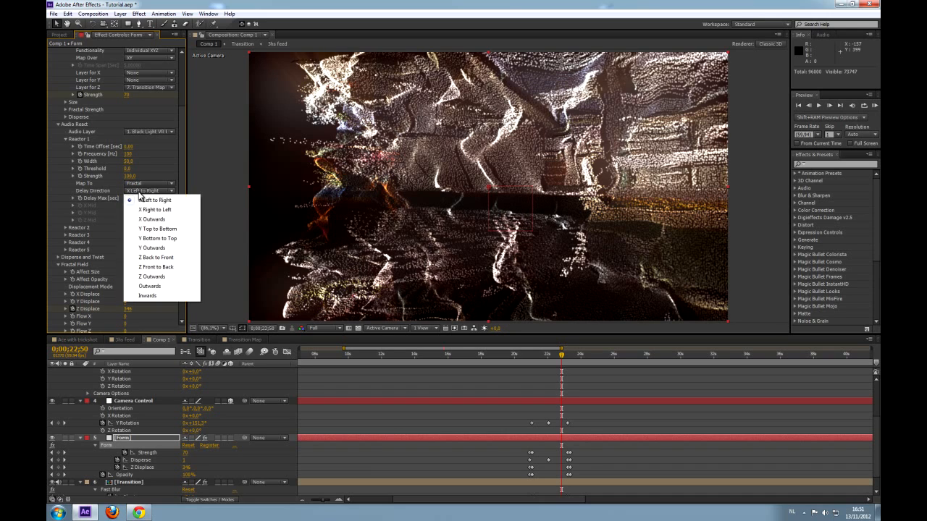
click(170, 277)
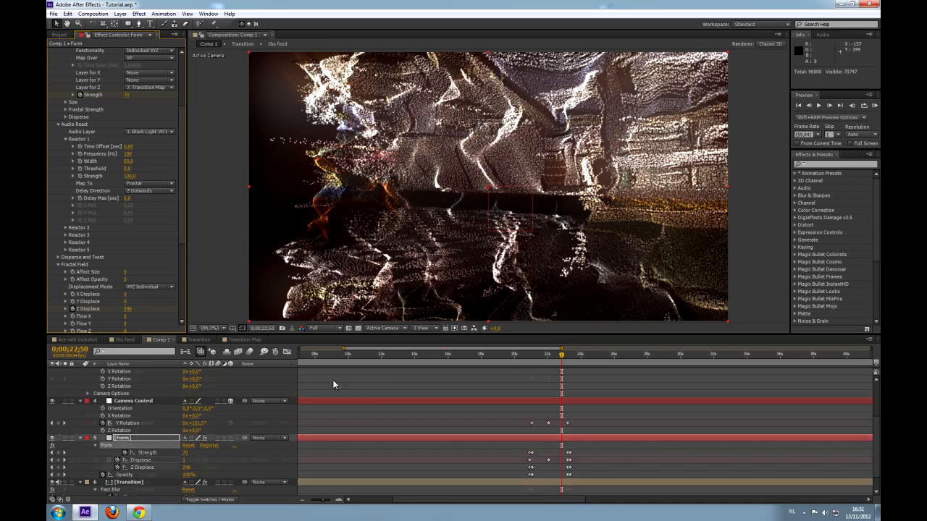
Show the music layer's waveform and shift the layer earlier so its loud section starts at about 21 seconds, where the transition begins.
scroll(333, 379, up, 3)
click(142, 373)
key(l)
key(l)
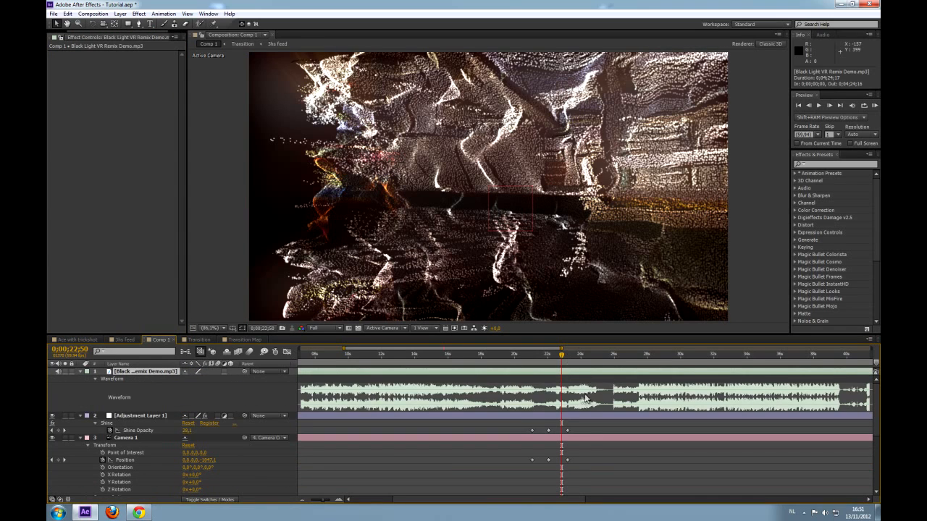
click(671, 393)
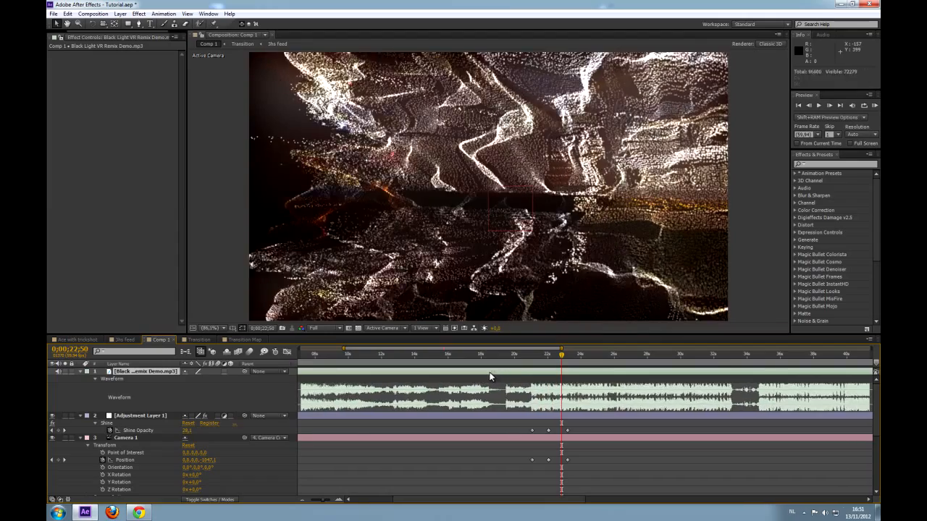
At 0;00;22;02, lower the Strength of Form's Reactor 1 to a negative value.
click(558, 356)
drag(559, 356, 548, 356)
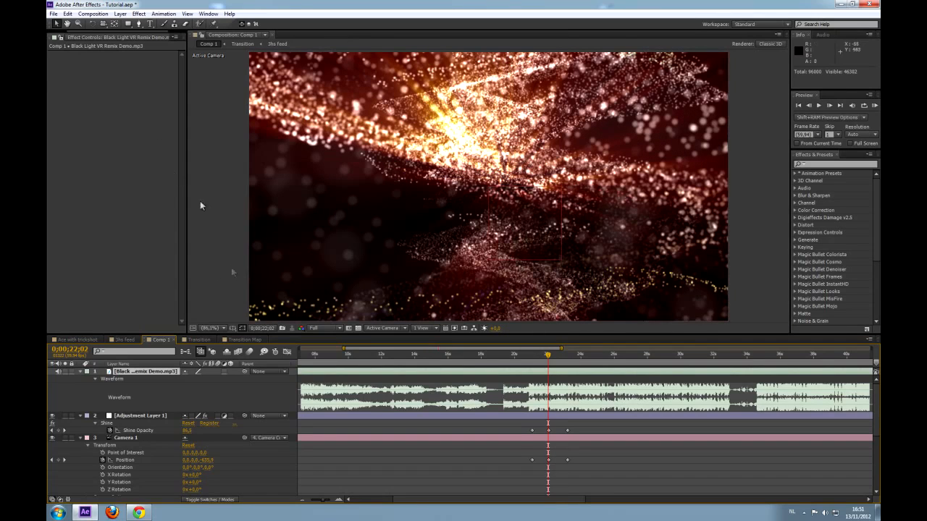
scroll(145, 391, down, 3)
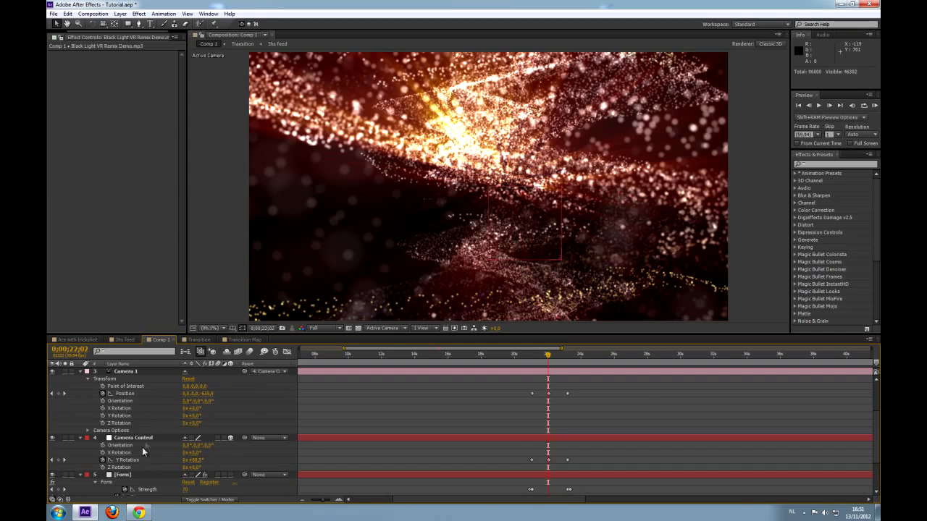
click(128, 475)
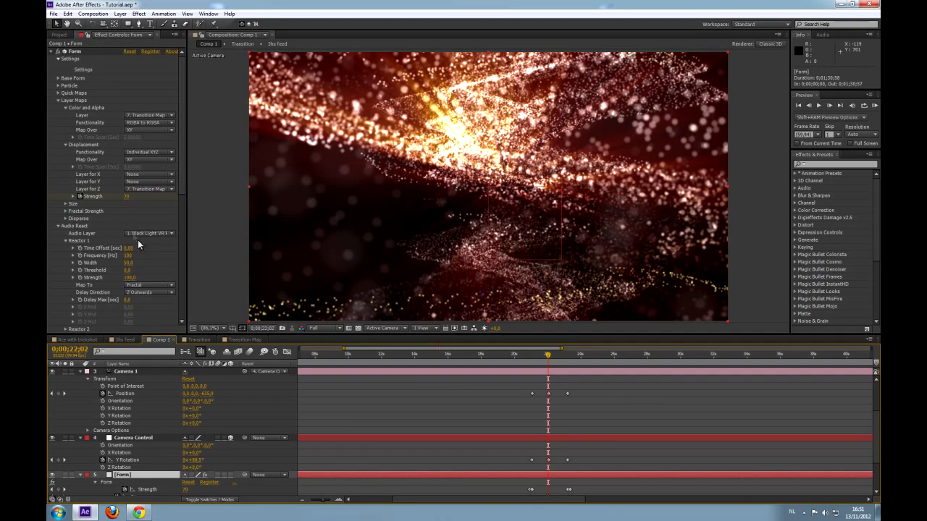
drag(131, 279, 126, 279)
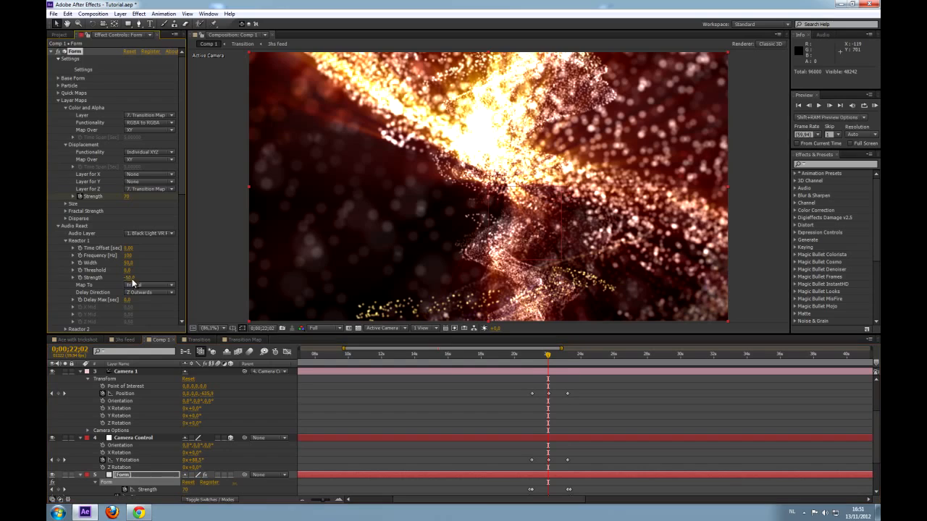
Run a RAM preview of the audio-reactive transition in Comp 1 and inspect the particles at 0;00;21;49.
drag(546, 358, 533, 359)
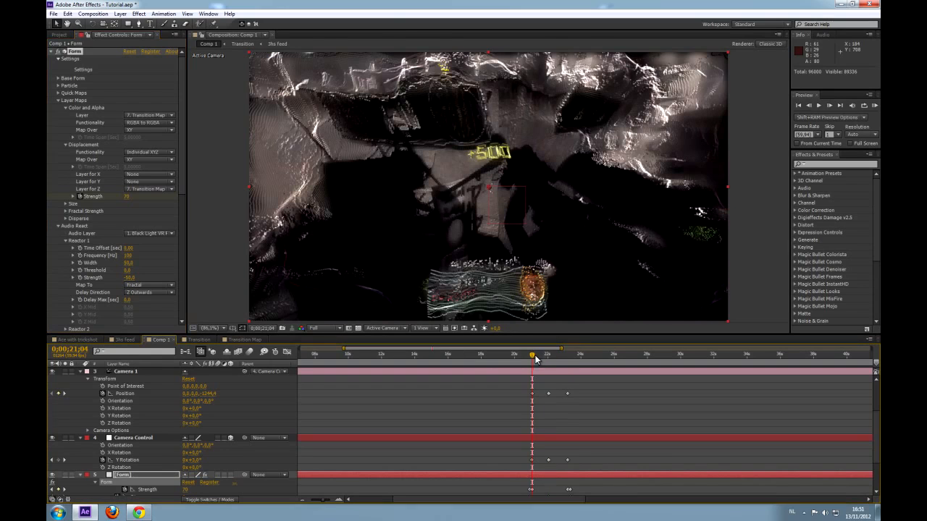
click(876, 105)
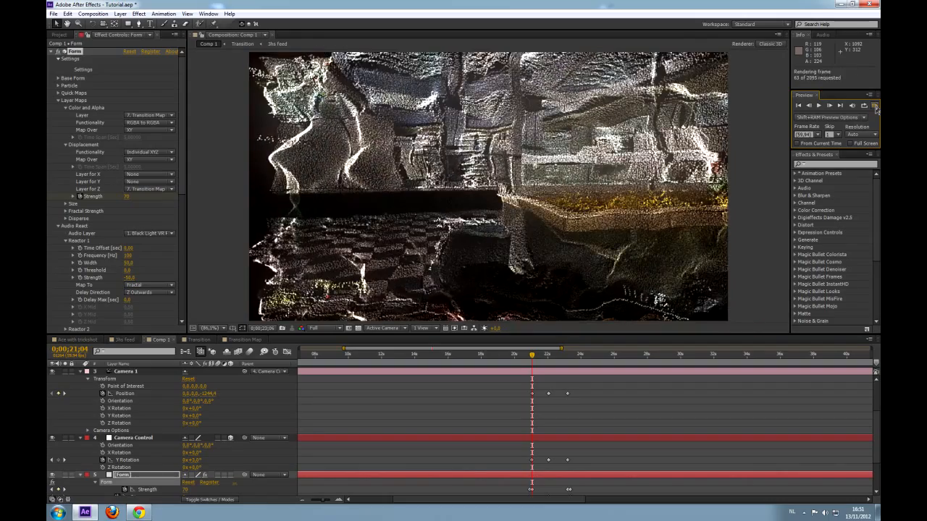
click(875, 105)
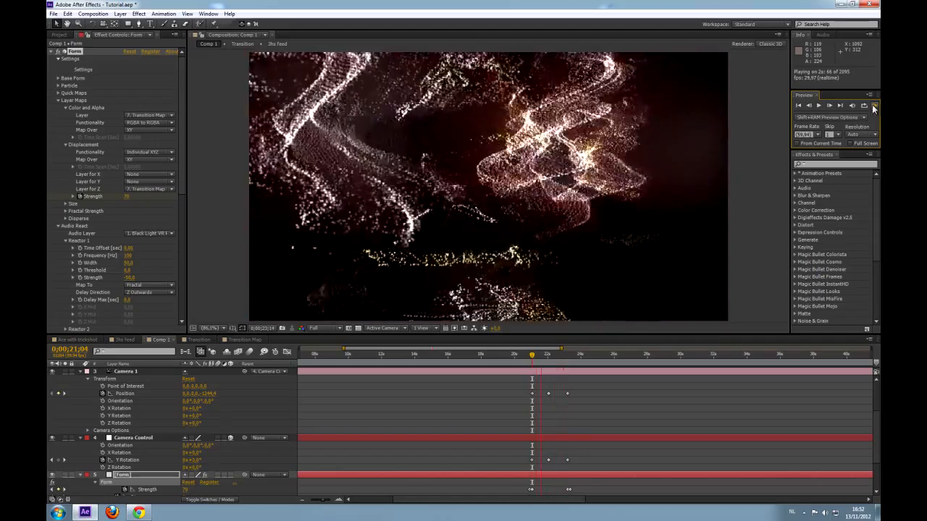
click(875, 105)
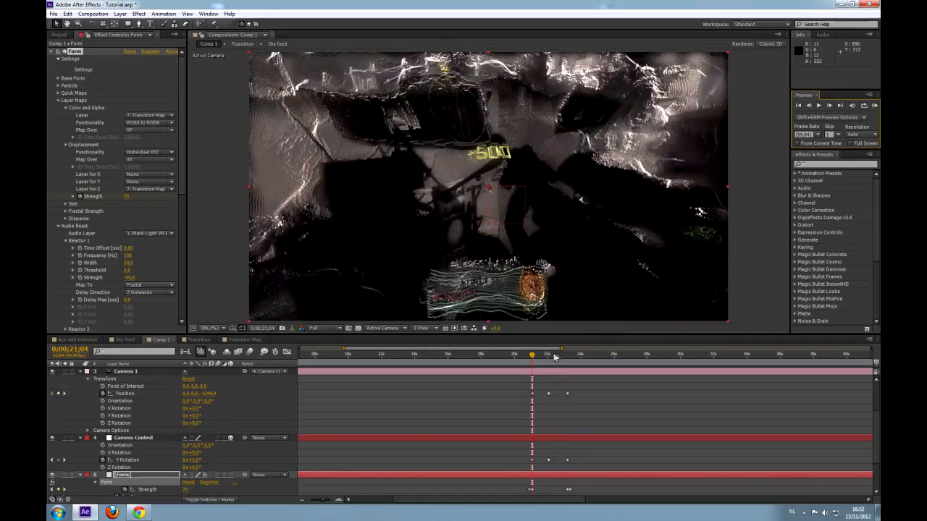
drag(534, 359, 545, 358)
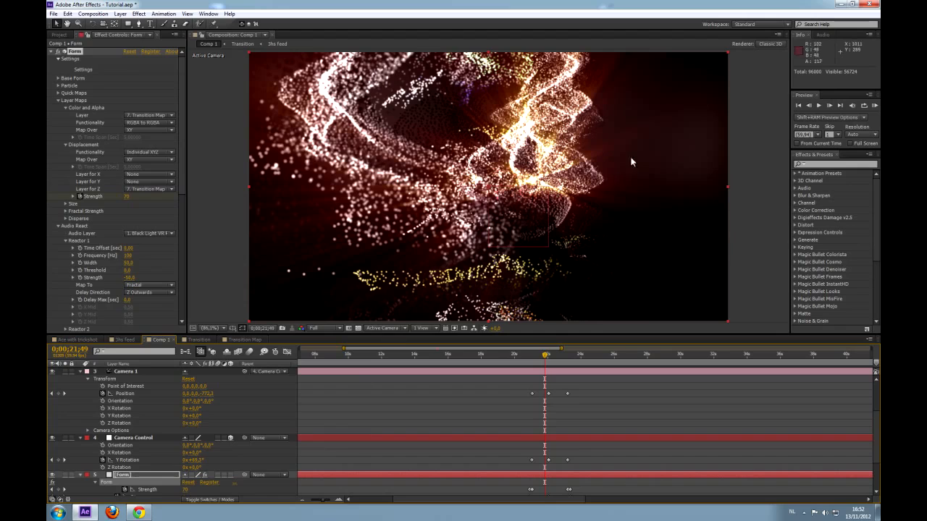
Switch to Chrome and examine the effects and transitions in the Xoogle Training video between about 0:11 and 0:24.
mouse_move(139, 513)
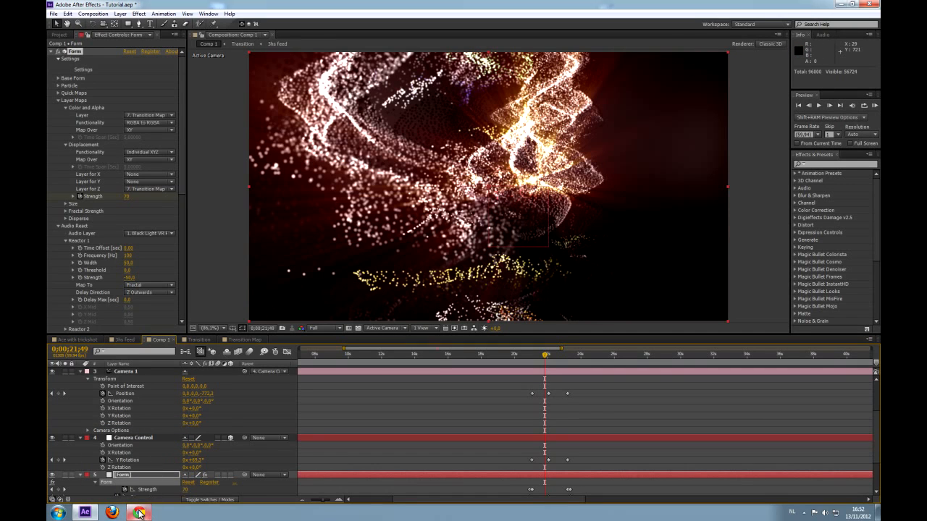
click(139, 513)
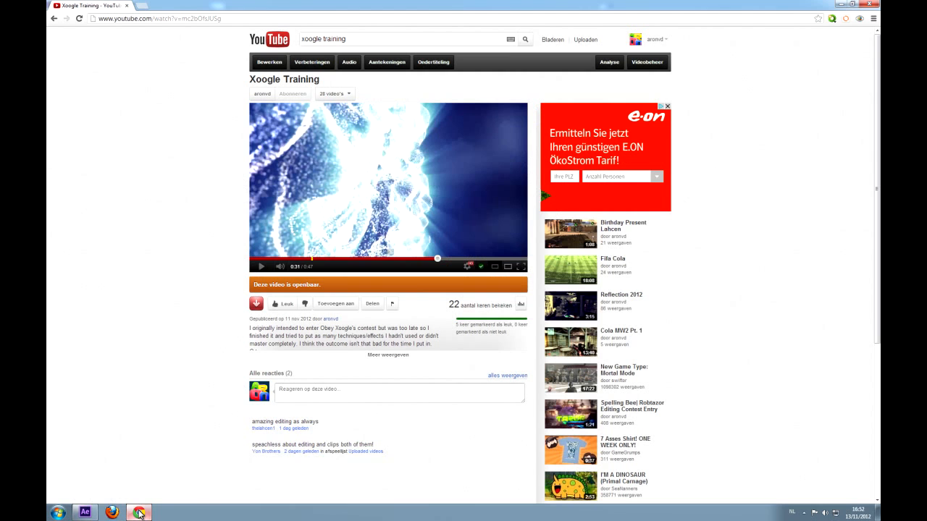
click(314, 259)
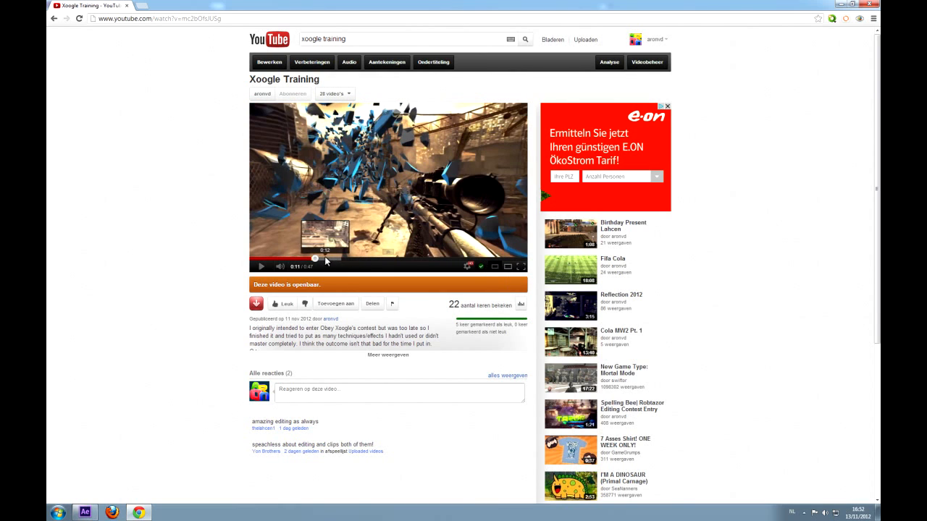
click(375, 261)
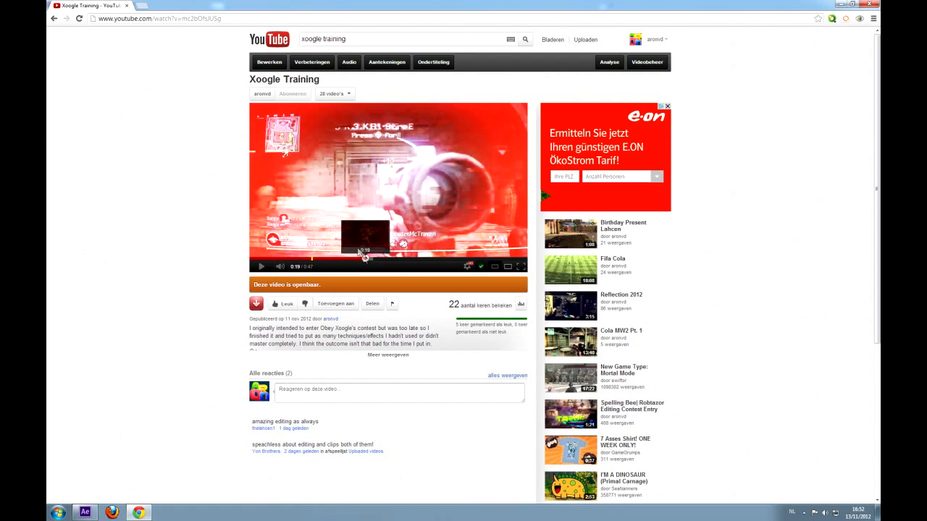
click(422, 188)
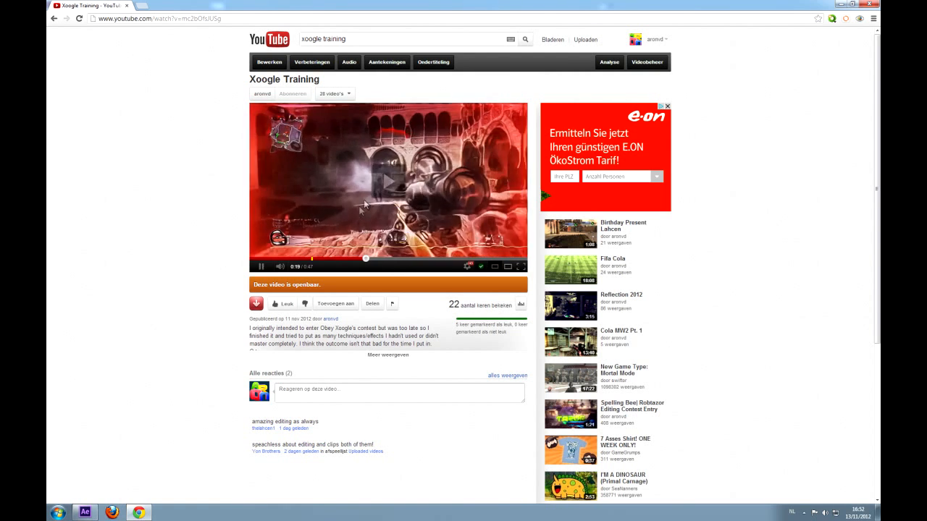
click(422, 188)
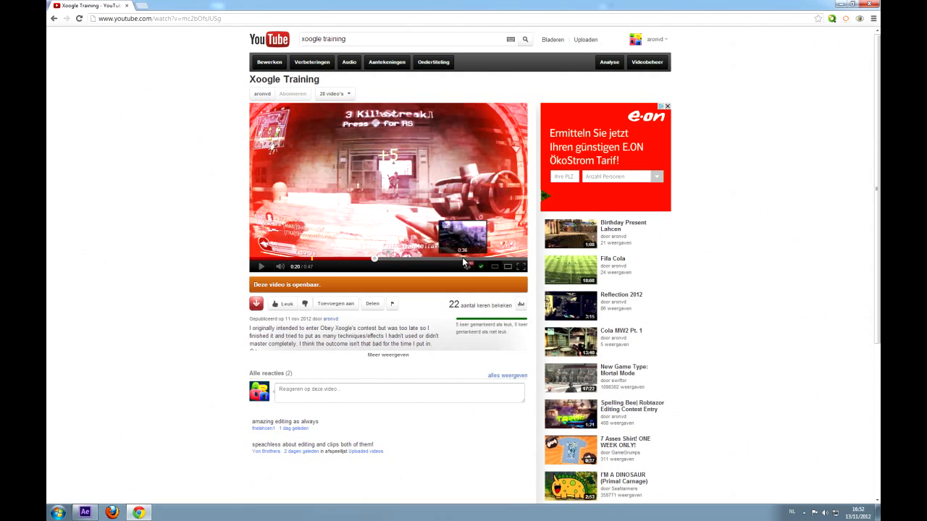
click(385, 259)
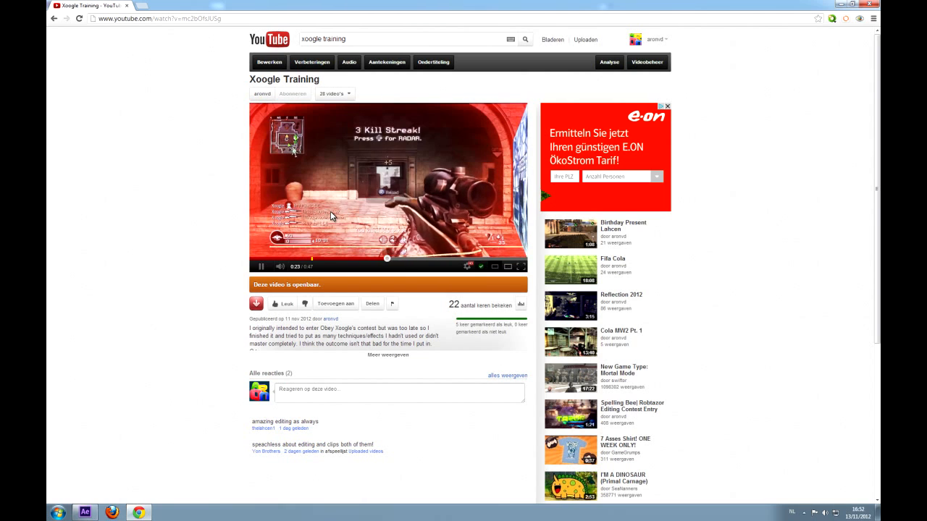
click(331, 226)
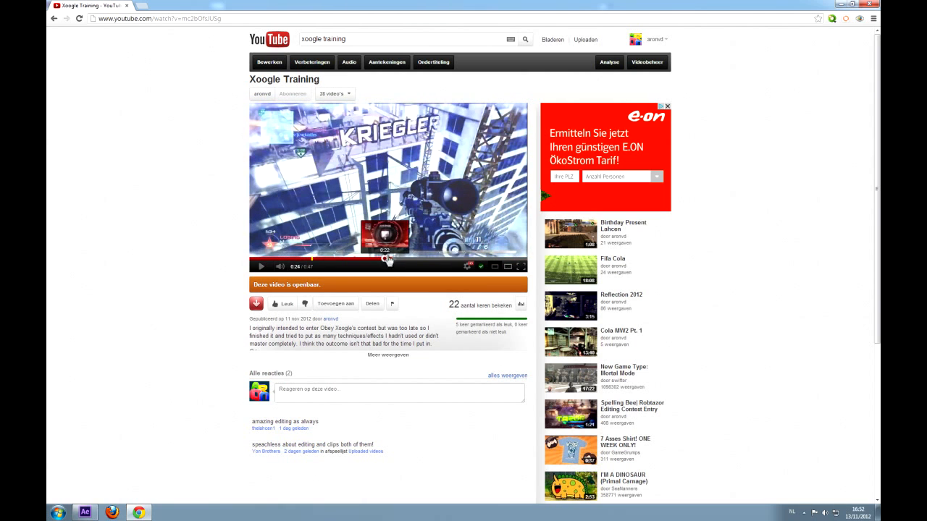
click(384, 259)
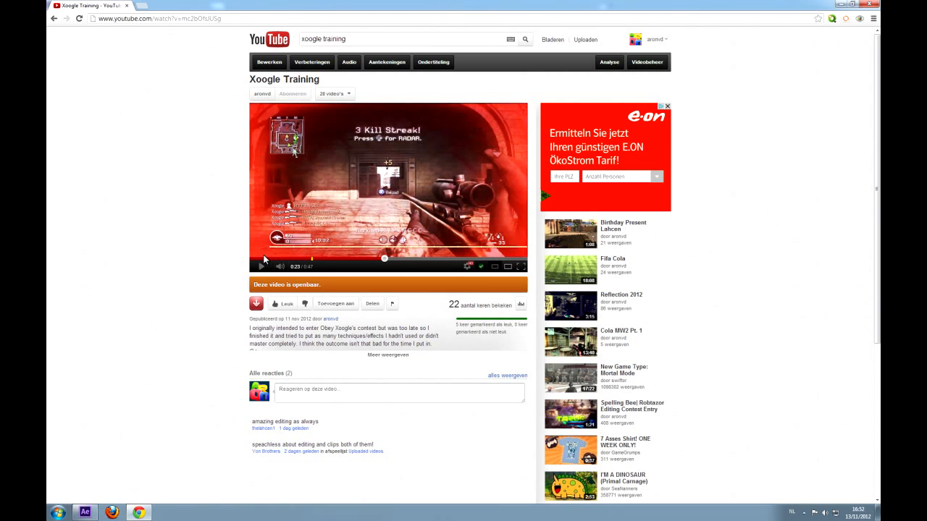
click(806, 513)
click(805, 513)
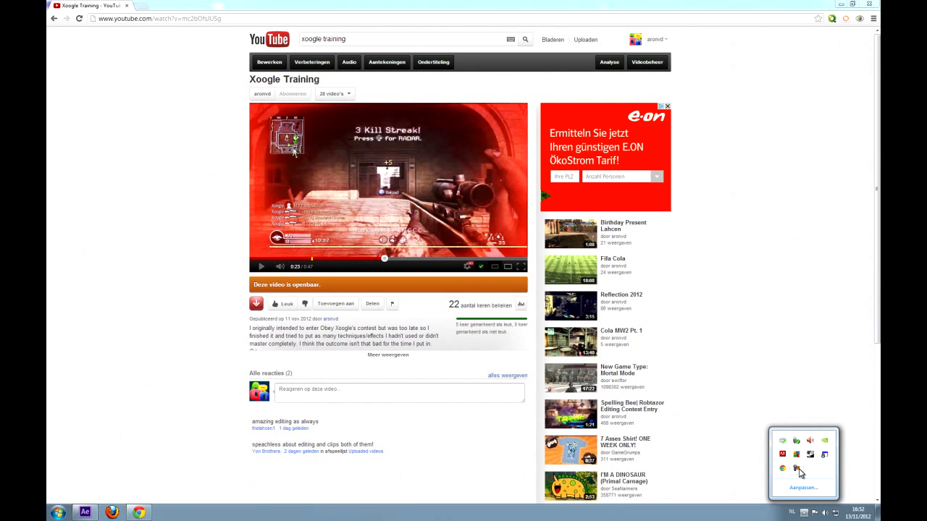
click(799, 471)
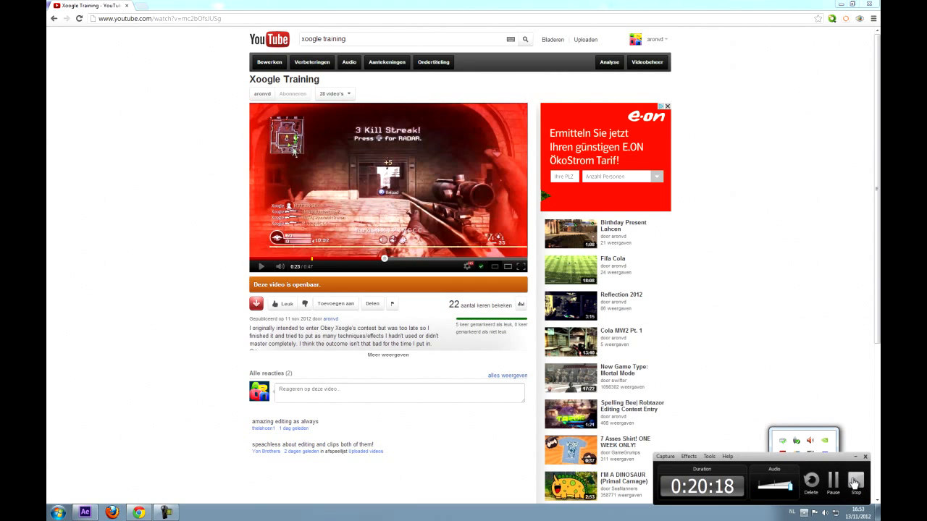